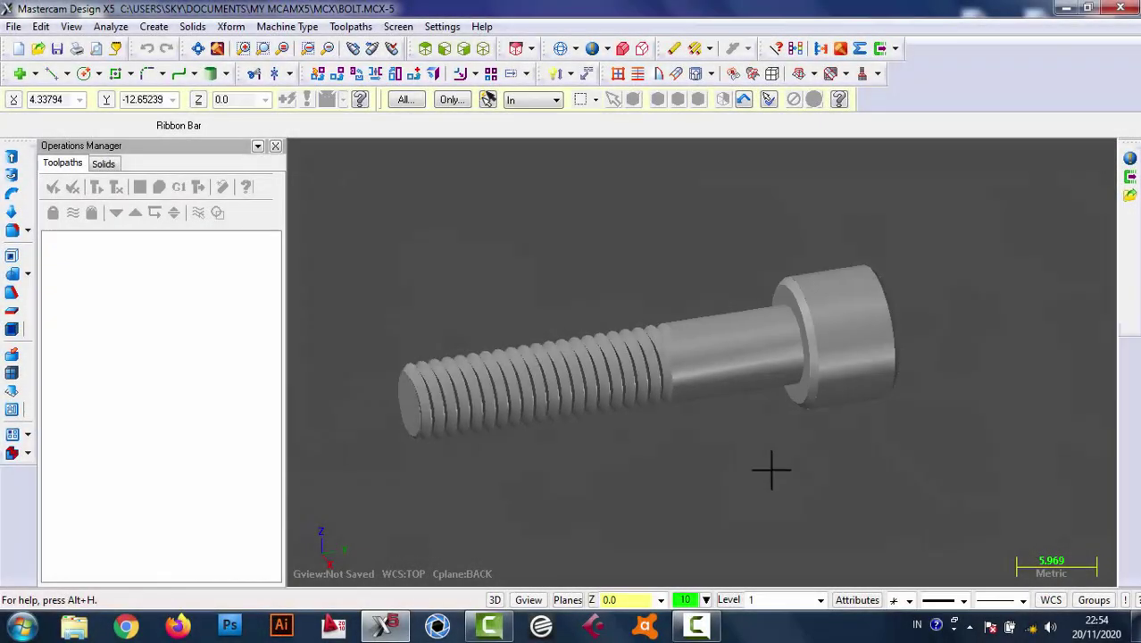
- Inspect the finished bolt in wireframe, then start a new file
{"action": "mouse_move", "coordinate": [770, 469]}
{"action": "middle_mouse_down"}
{"action": "mouse_move", "coordinate": [790, 436]}
{"action": "mouse_move", "coordinate": [962, 460]}
{"action": "mouse_move", "coordinate": [655, 471]}
{"action": "mouse_move", "coordinate": [667, 394]}
{"action": "mouse_move", "coordinate": [869, 460]}
{"action": "mouse_move", "coordinate": [963, 407]}
{"action": "mouse_move", "coordinate": [875, 435]}
{"action": "mouse_move", "coordinate": [673, 243]}
{"action": "middle_mouse_up"}
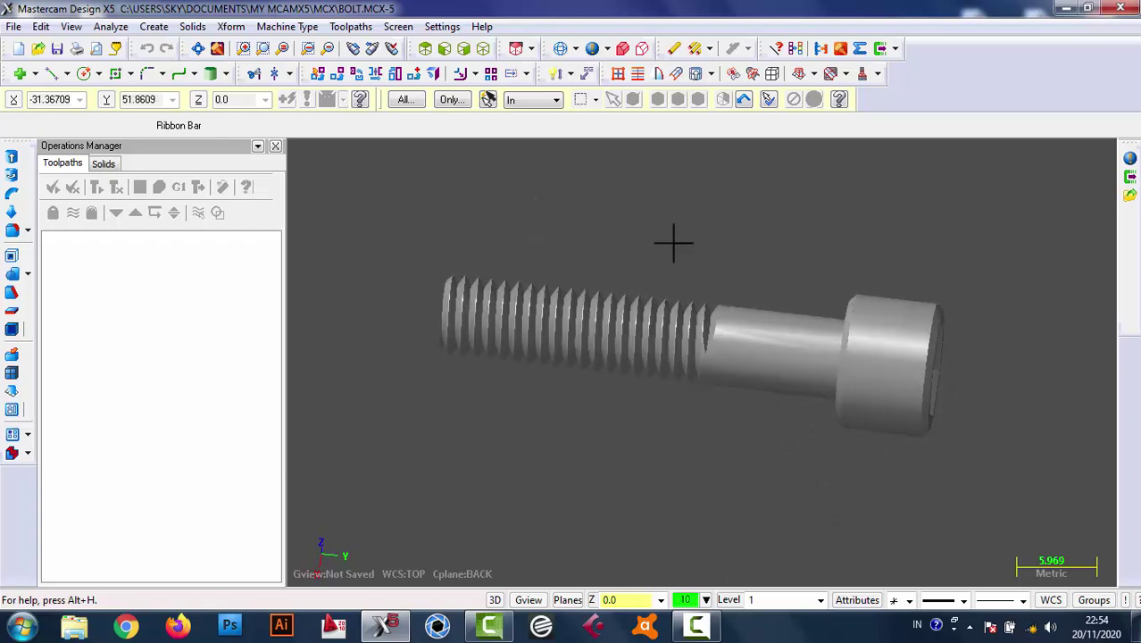
{"action": "left_click", "coordinate": [559, 48]}
{"action": "mouse_move", "coordinate": [649, 391]}
{"action": "middle_mouse_down"}
{"action": "mouse_move", "coordinate": [652, 400]}
{"action": "mouse_move", "coordinate": [604, 393]}
{"action": "middle_mouse_up"}
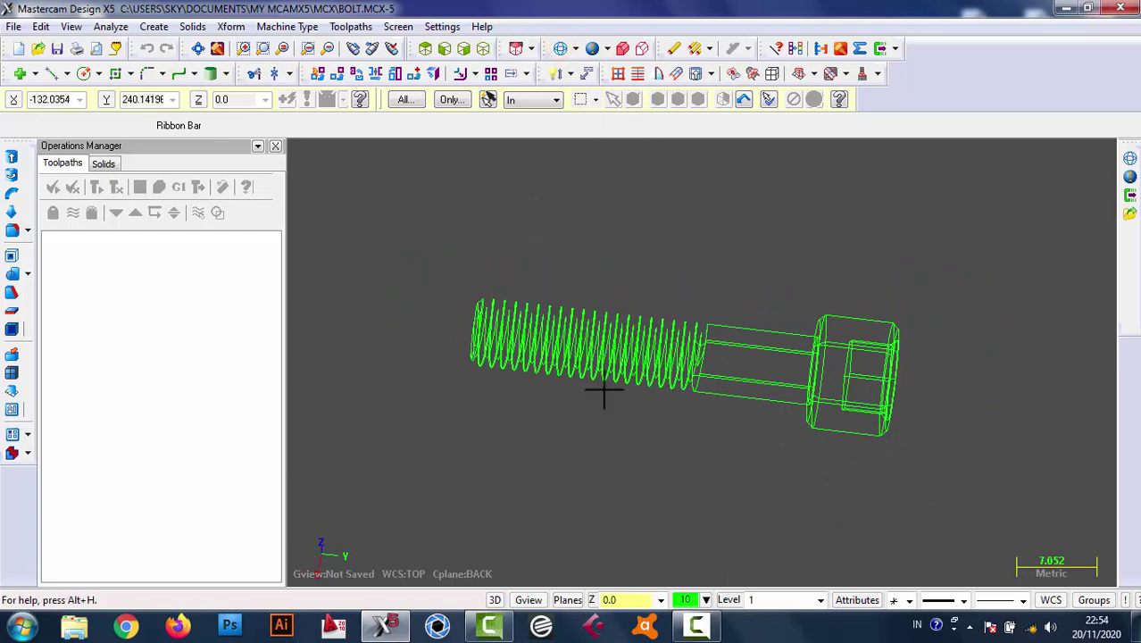
{"action": "left_click", "coordinate": [18, 48]}
- Discard the bolt, switch to Front view, and draw a diameter-10 circle at the origin
{"action": "left_click", "coordinate": [652, 353]}
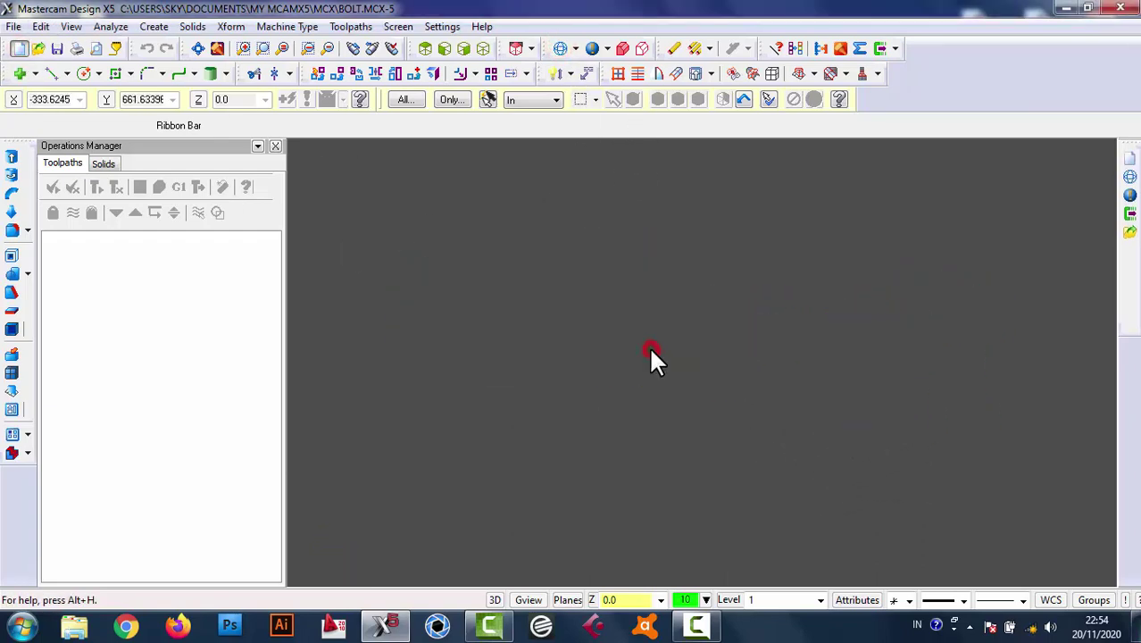
{"action": "left_click", "coordinate": [444, 49]}
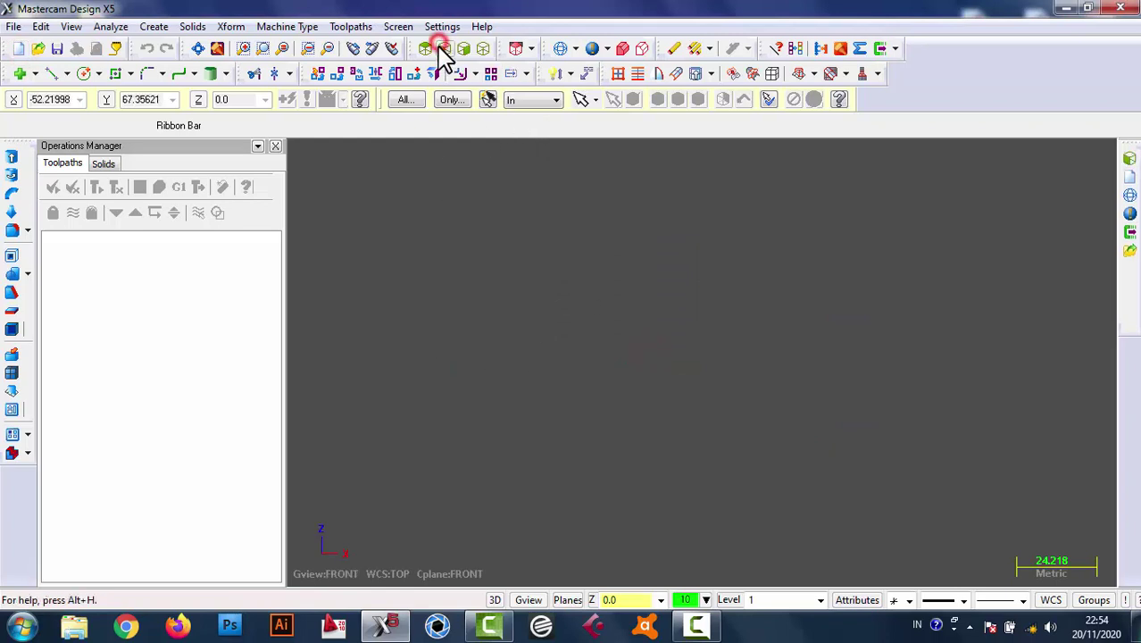
{"action": "left_click", "coordinate": [83, 73]}
{"action": "left_click", "coordinate": [342, 99]}
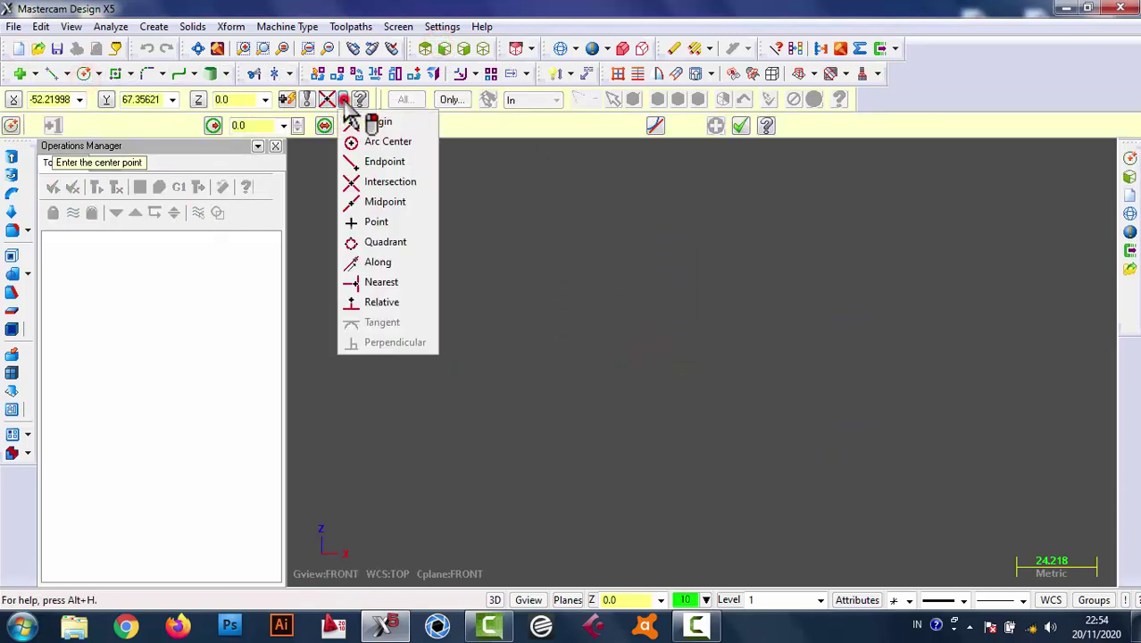
{"action": "left_click", "coordinate": [377, 119]}
{"action": "left_click", "coordinate": [689, 256]}
{"action": "type", "text": "10"}
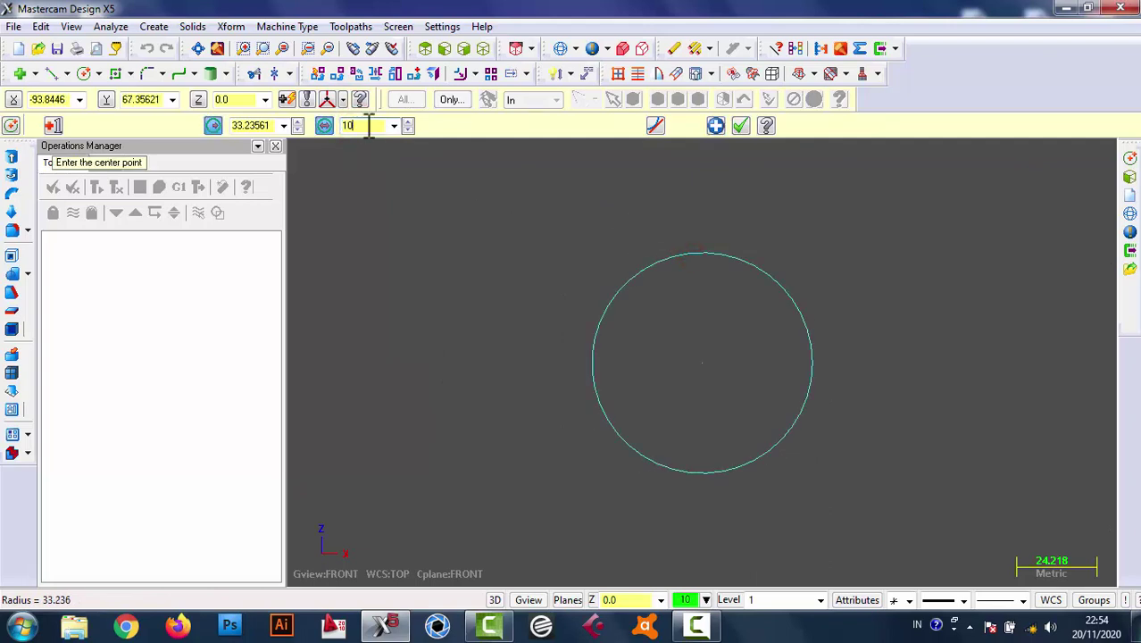
{"action": "key", "text": "Return"}
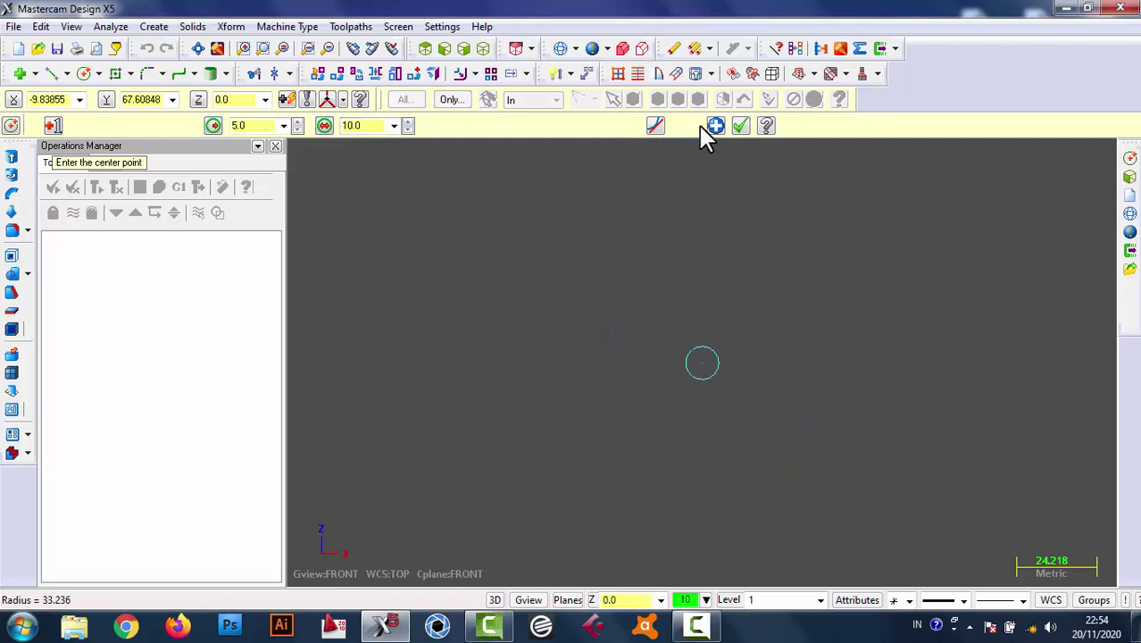
- Add a concentric diameter-6 circle at the origin and fit both circles to view
{"action": "left_click", "coordinate": [715, 128]}
{"action": "left_click", "coordinate": [357, 127]}
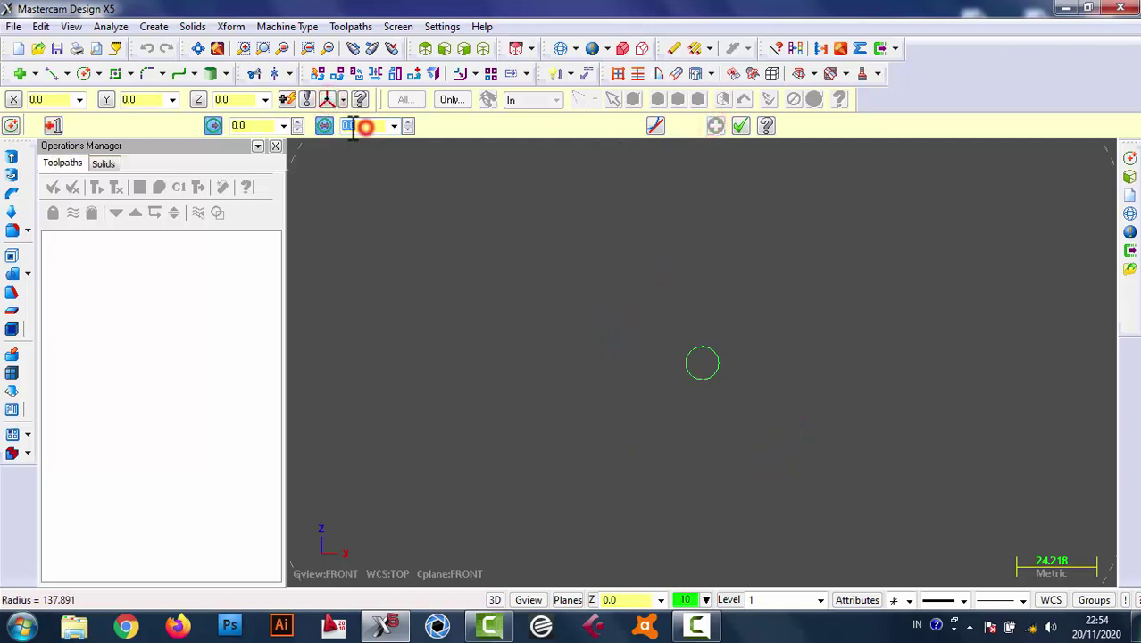
{"action": "type", "text": "8"}
{"action": "key", "text": "Return"}
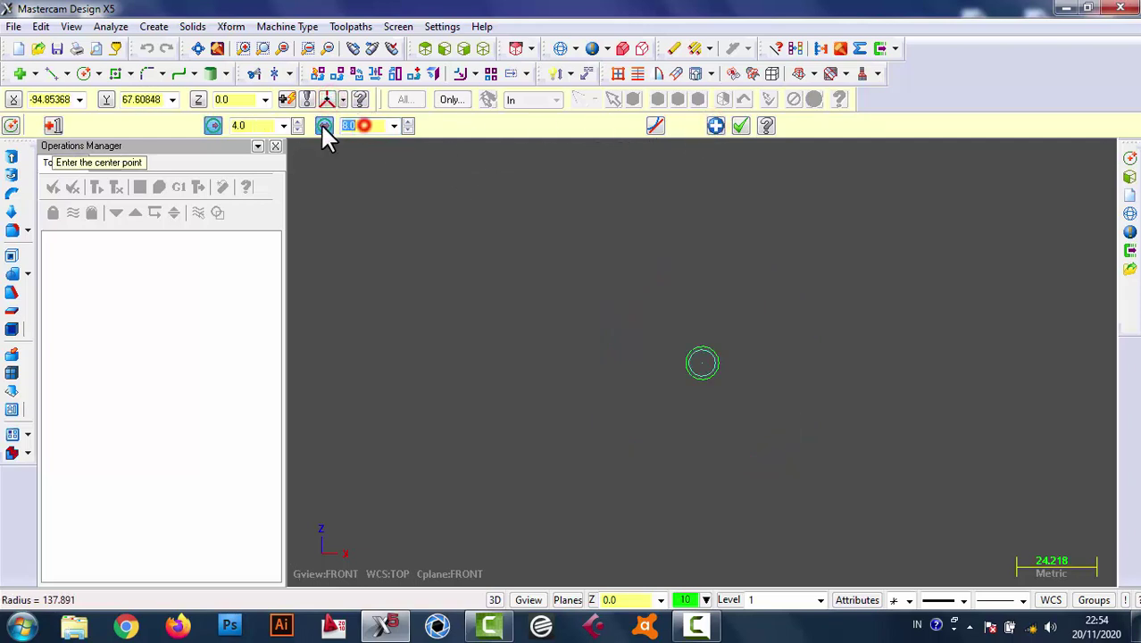
{"action": "type", "text": "6"}
{"action": "key", "text": "Return"}
{"action": "left_click", "coordinate": [739, 126]}
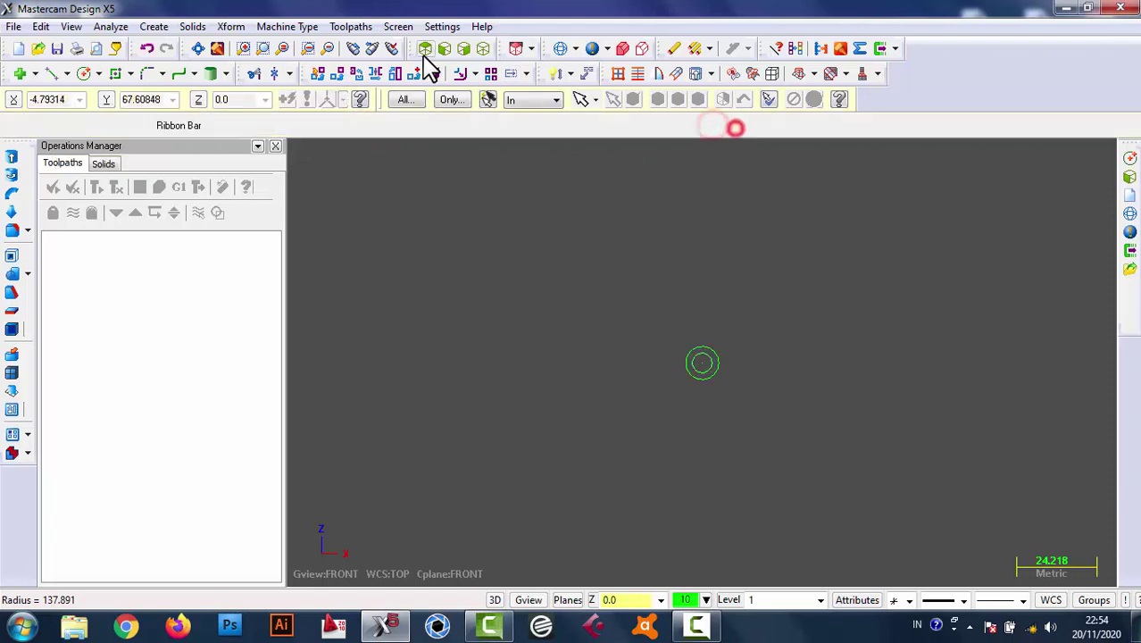
{"action": "left_click", "coordinate": [198, 50]}
{"action": "scroll", "coordinate": [701, 357], "scroll_direction": "down", "scroll_amount": 3}
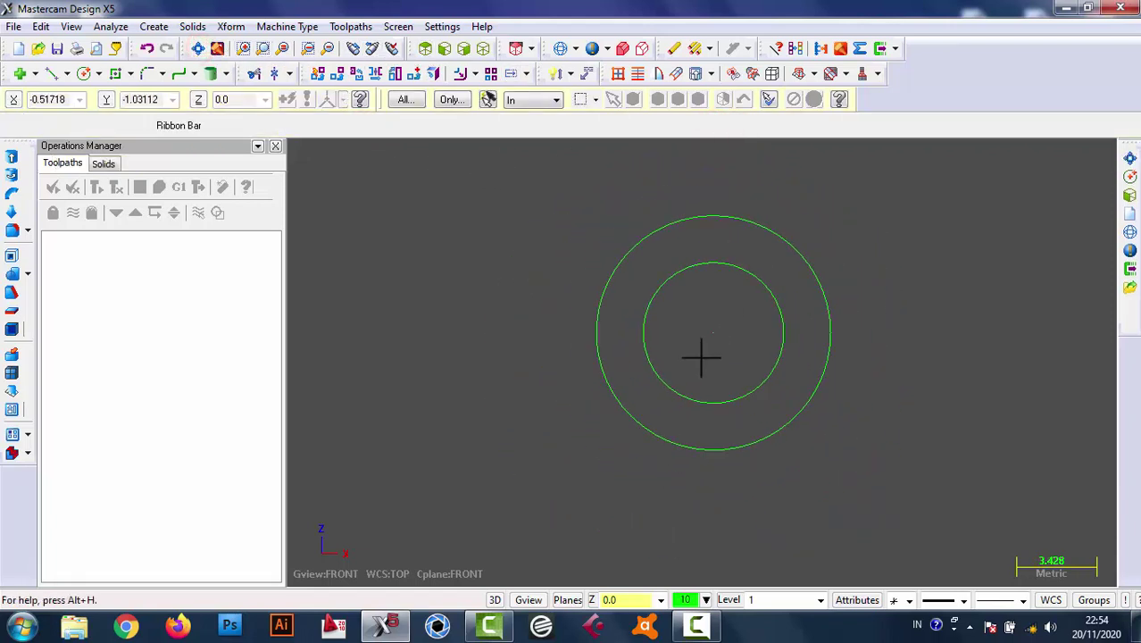
{"action": "scroll", "coordinate": [680, 326], "scroll_direction": "down", "scroll_amount": 2}
- In isometric view, extrude the outer diameter-10 circle 7 into a solid cylinder
{"action": "left_click", "coordinate": [481, 49]}
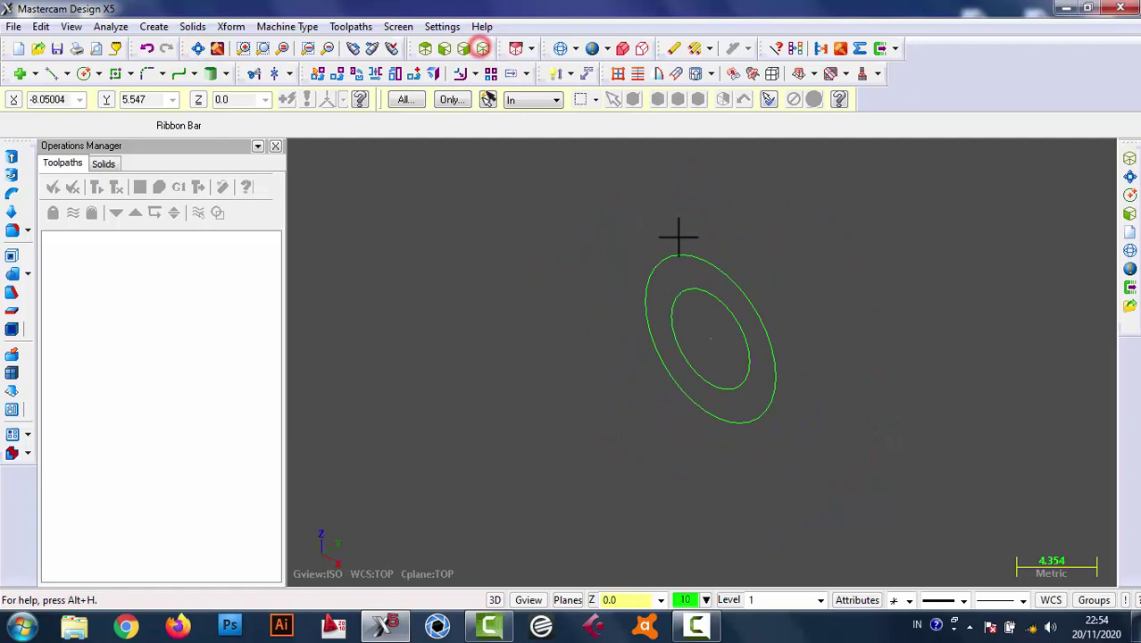
{"action": "left_click", "coordinate": [192, 26]}
{"action": "left_click", "coordinate": [218, 47]}
{"action": "left_click", "coordinate": [752, 288]}
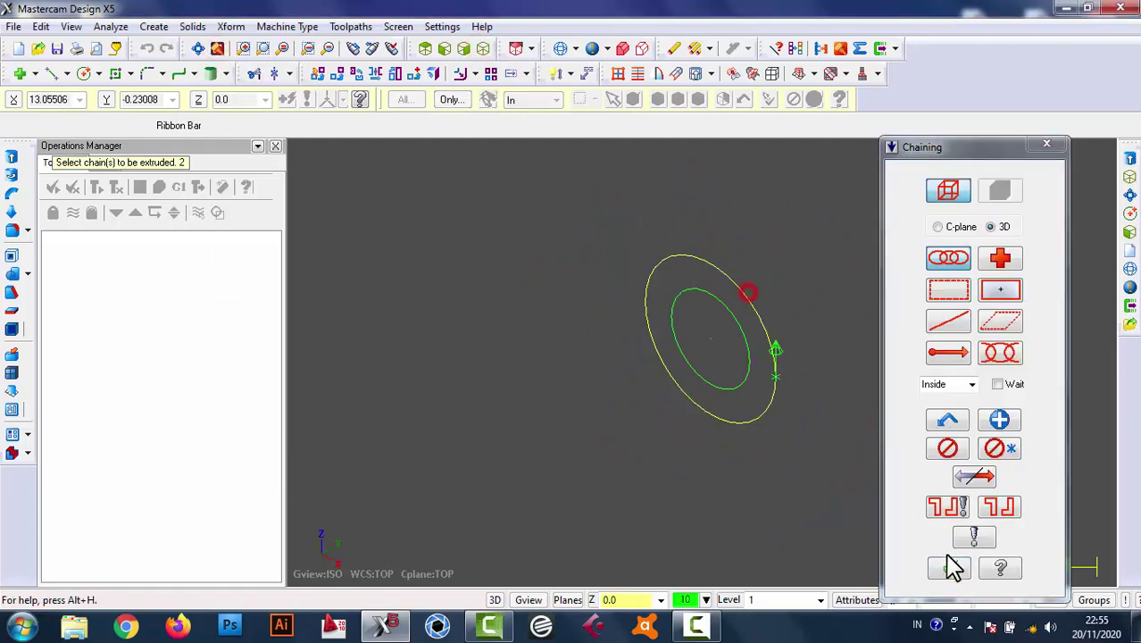
{"action": "left_click", "coordinate": [949, 568]}
{"action": "left_click", "coordinate": [174, 368]}
{"action": "type", "text": "7"}
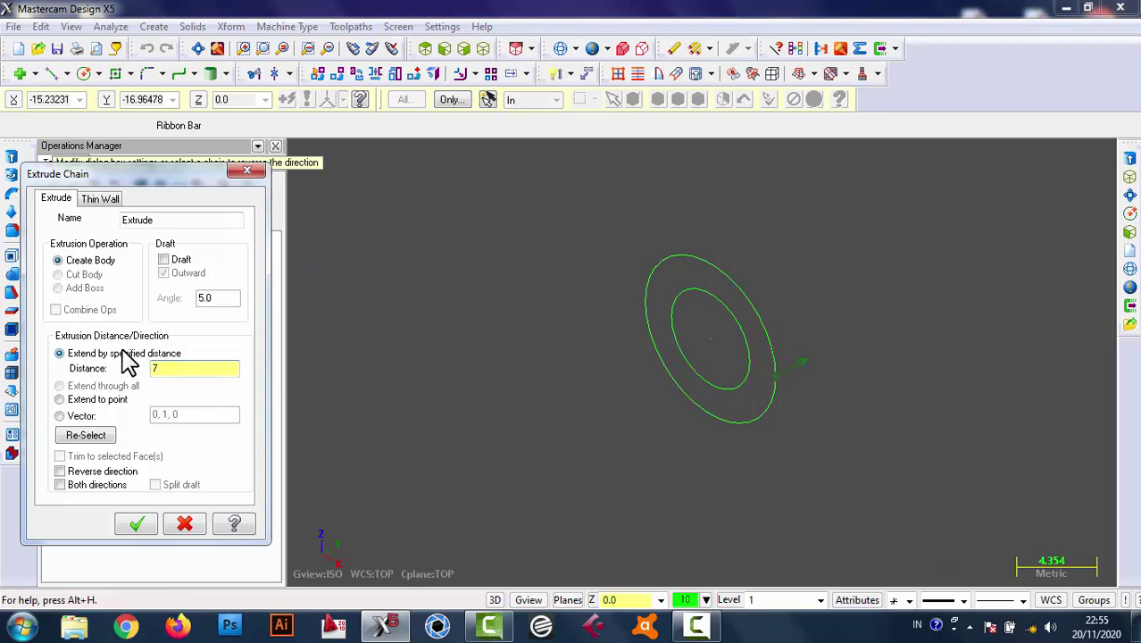
{"action": "left_click", "coordinate": [136, 525]}
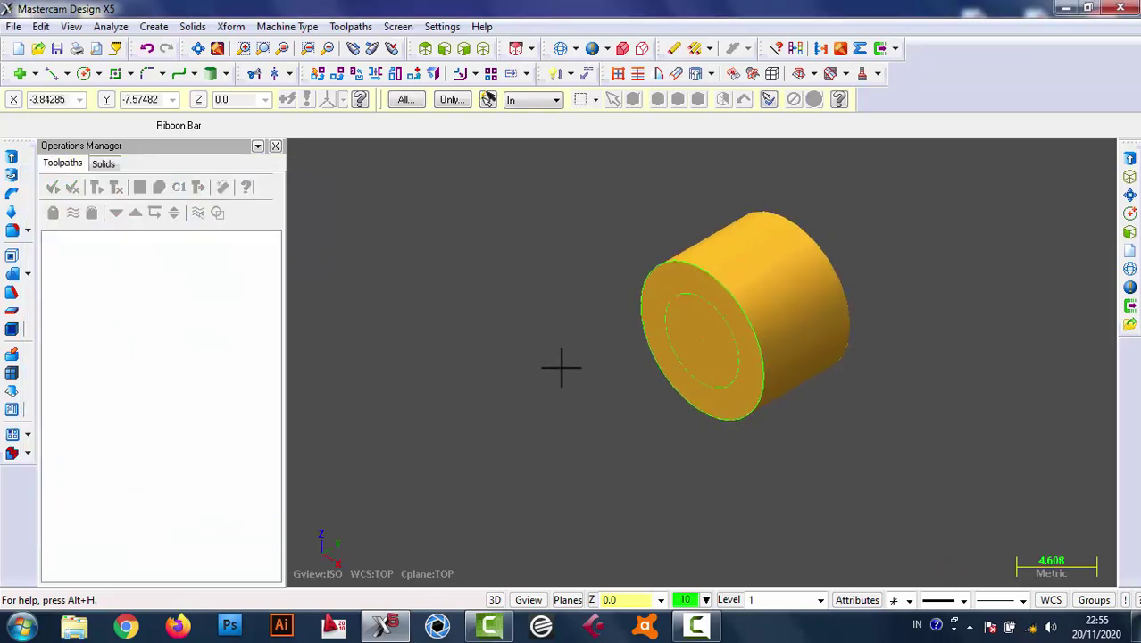
- Extrude the inner circle 30 as an Add Boss shank on the cylinder
{"action": "left_click", "coordinate": [193, 27]}
{"action": "left_click", "coordinate": [214, 47]}
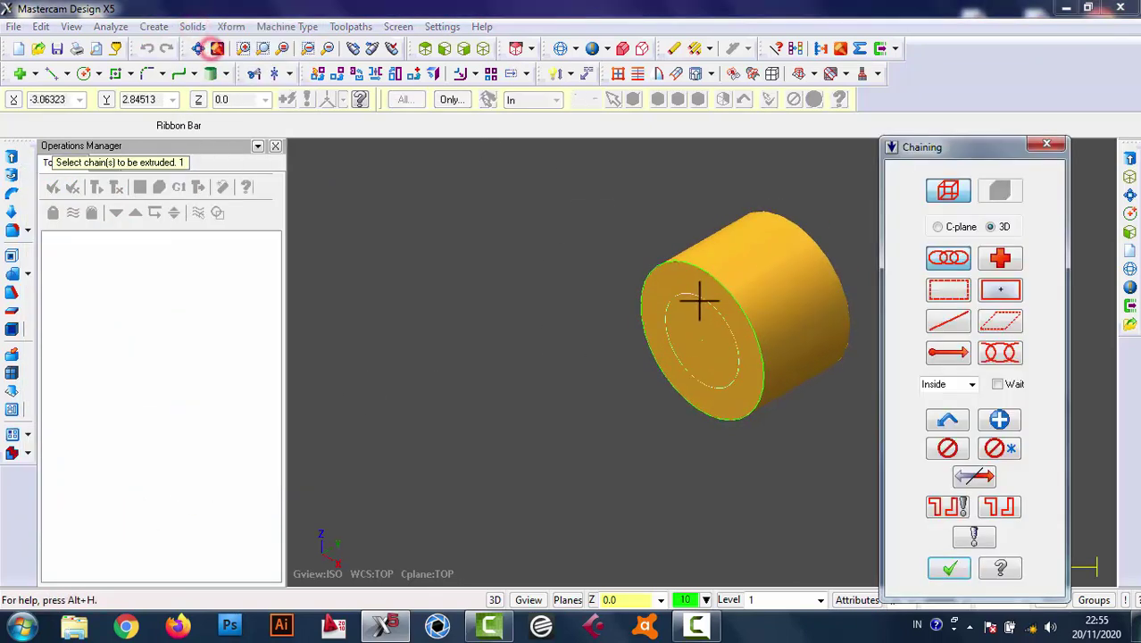
{"action": "left_click", "coordinate": [700, 306]}
{"action": "left_click", "coordinate": [950, 567]}
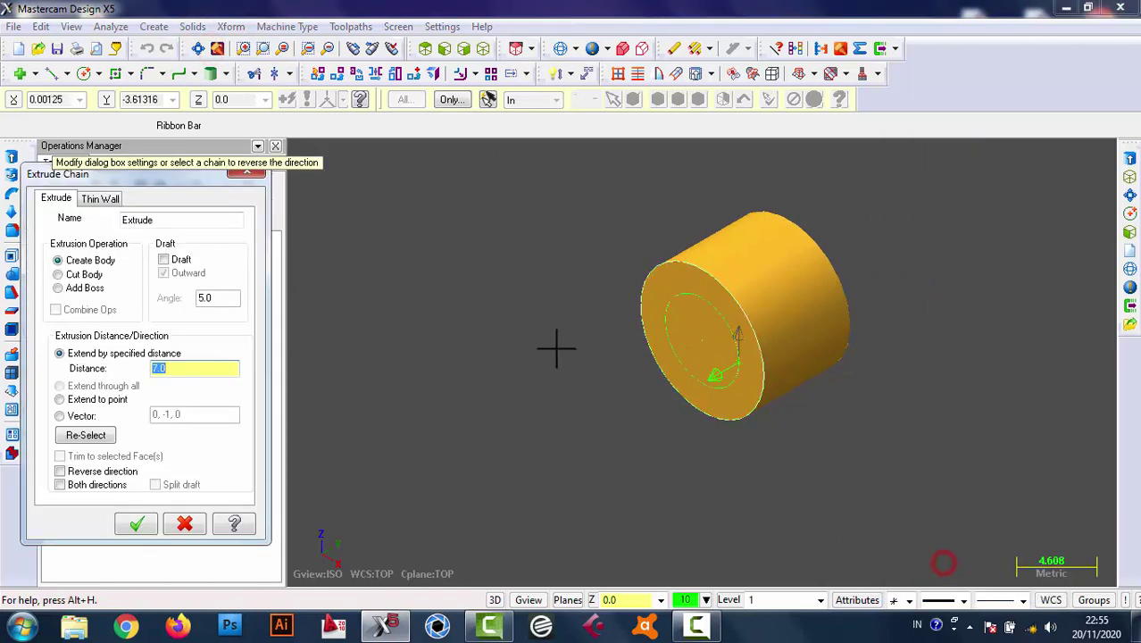
{"action": "left_click", "coordinate": [59, 288]}
{"action": "type", "text": "30"}
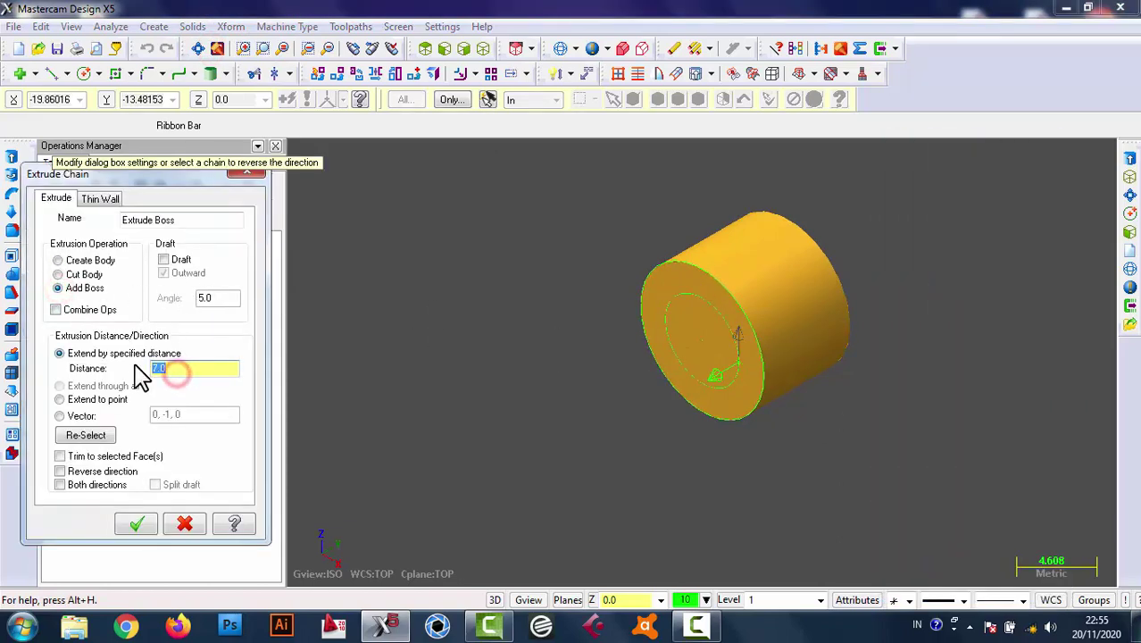
{"action": "left_click", "coordinate": [136, 525]}
{"action": "mouse_move", "coordinate": [667, 416]}
{"action": "middle_mouse_down"}
{"action": "mouse_move", "coordinate": [759, 386]}
{"action": "mouse_move", "coordinate": [865, 423]}
{"action": "mouse_move", "coordinate": [774, 431]}
{"action": "mouse_move", "coordinate": [765, 415]}
{"action": "mouse_move", "coordinate": [616, 484]}
{"action": "mouse_move", "coordinate": [781, 453]}
{"action": "middle_mouse_up"}
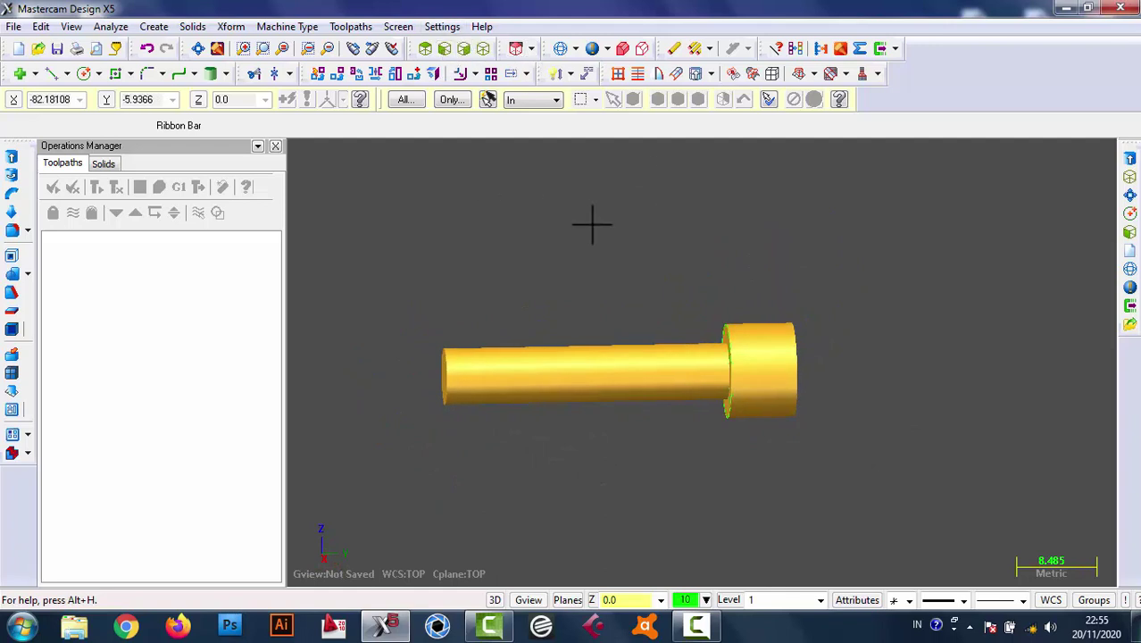
{"action": "middle_click_drag", "start_coordinate": [592, 223], "coordinate": [561, 230]}
{"action": "scroll", "coordinate": [441, 377], "scroll_direction": "up", "scroll_amount": 1}
- Apply a 0.5 one-distance chamfer to the shank tip edge
{"action": "scroll", "coordinate": [442, 377], "scroll_direction": "up", "scroll_amount": 1}
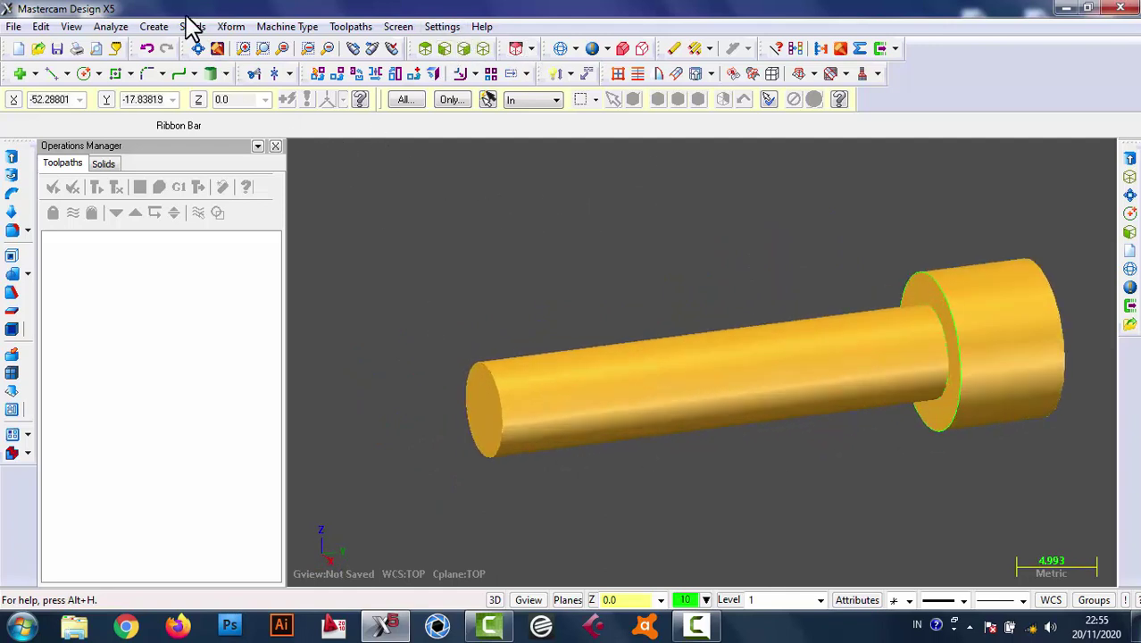
{"action": "left_click", "coordinate": [192, 26]}
{"action": "mouse_move", "coordinate": [221, 161]}
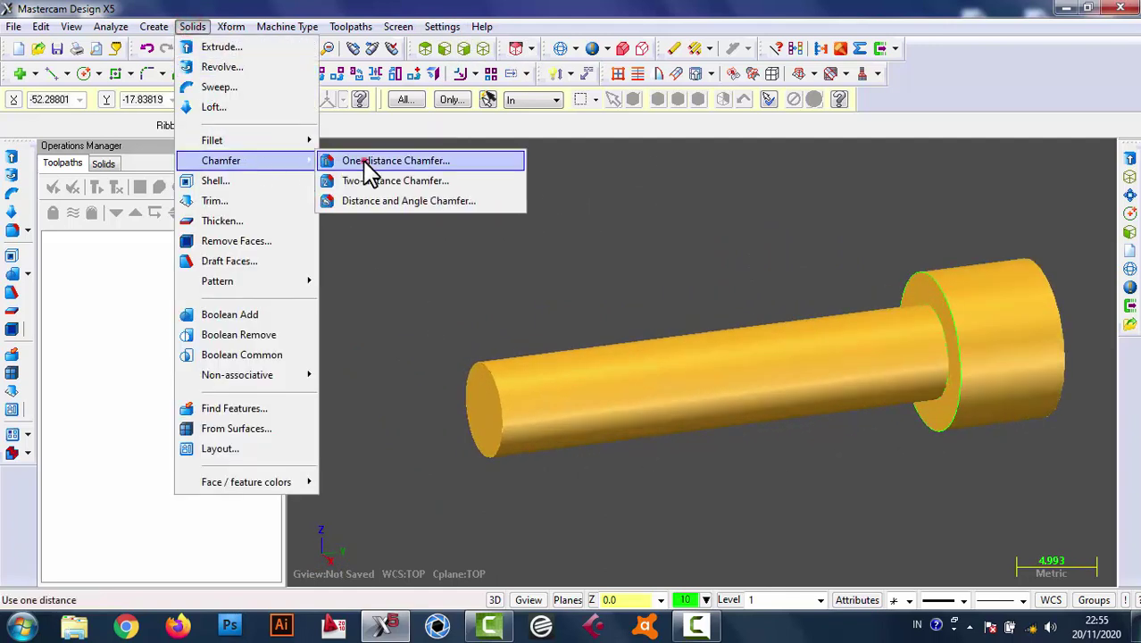
{"action": "left_click", "coordinate": [366, 163]}
{"action": "scroll", "coordinate": [476, 327], "scroll_direction": "up", "scroll_amount": 1}
{"action": "scroll", "coordinate": [497, 396], "scroll_direction": "up", "scroll_amount": 1}
{"action": "left_click", "coordinate": [496, 401]}
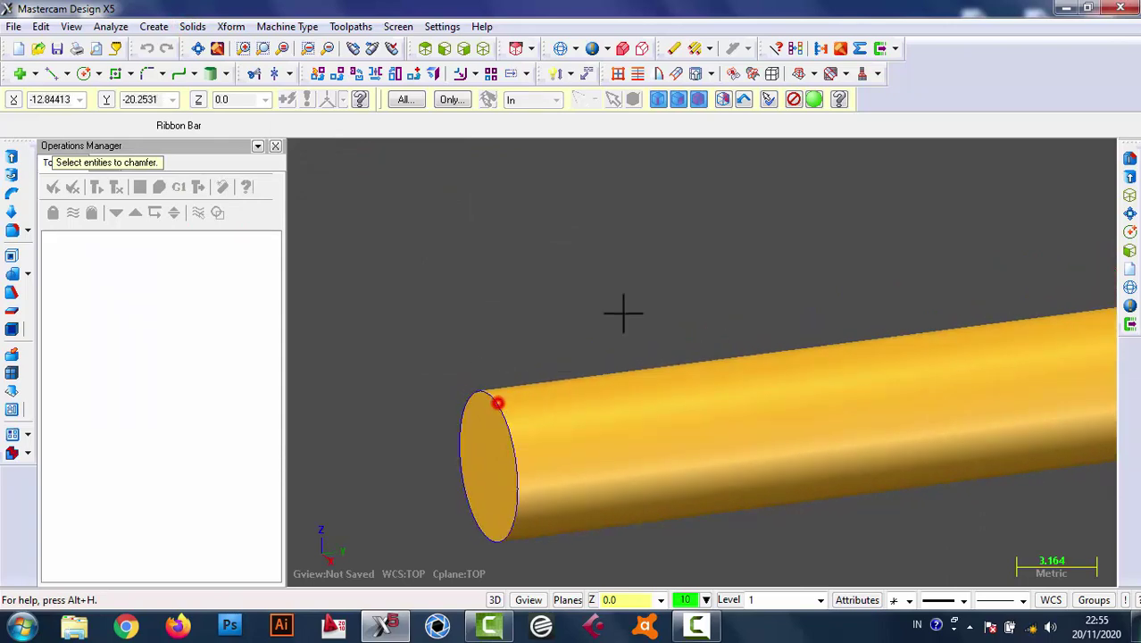
{"action": "left_click", "coordinate": [816, 95]}
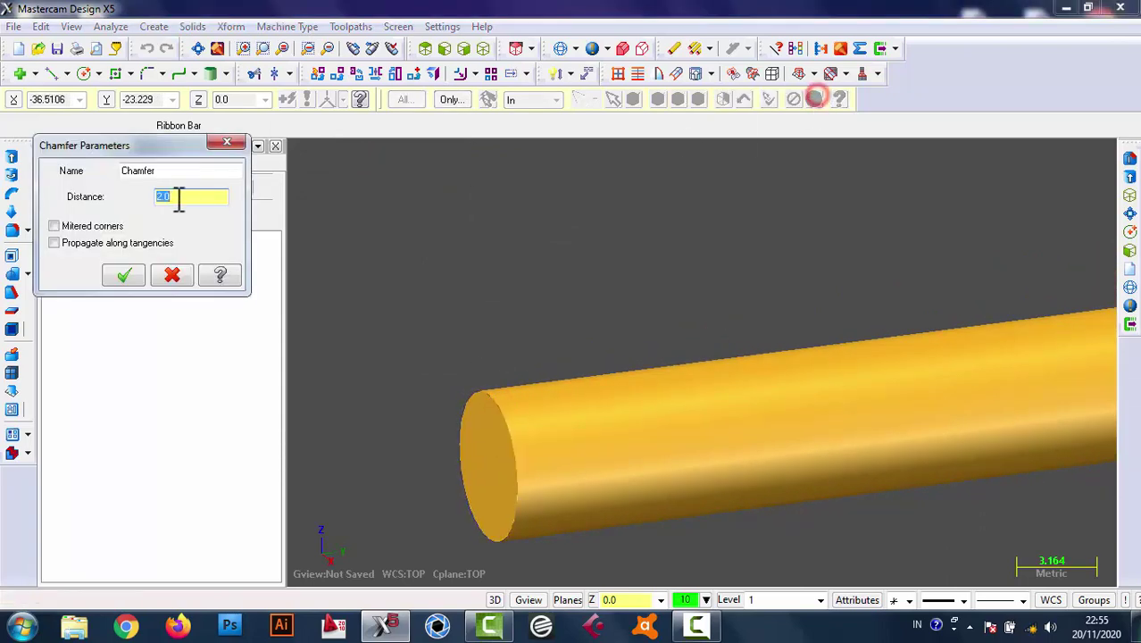
{"action": "left_click", "coordinate": [129, 275]}
{"action": "mouse_move", "coordinate": [374, 323]}
{"action": "middle_mouse_down"}
{"action": "mouse_move", "coordinate": [484, 300]}
{"action": "mouse_move", "coordinate": [432, 300]}
{"action": "mouse_move", "coordinate": [412, 386]}
{"action": "middle_mouse_up"}
{"action": "scroll", "coordinate": [590, 206], "scroll_direction": "down", "scroll_amount": 2}
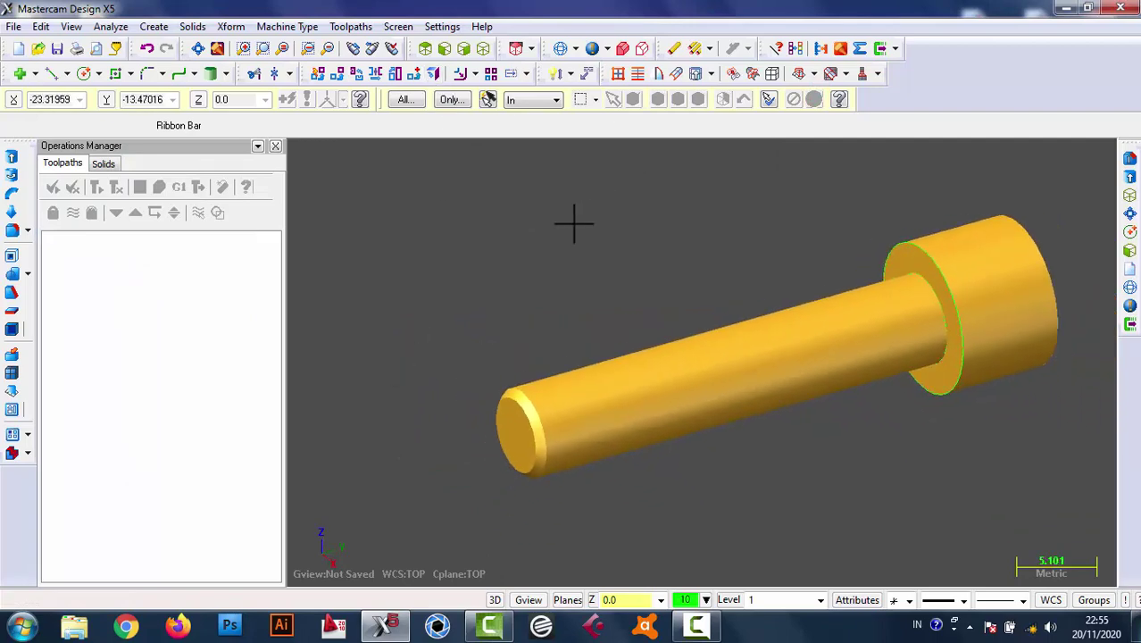
- Apply a one-distance chamfer to the head's shoulder and end-face edges
{"action": "left_click", "coordinate": [192, 26]}
{"action": "left_click", "coordinate": [286, 158]}
{"action": "left_click", "coordinate": [451, 162]}
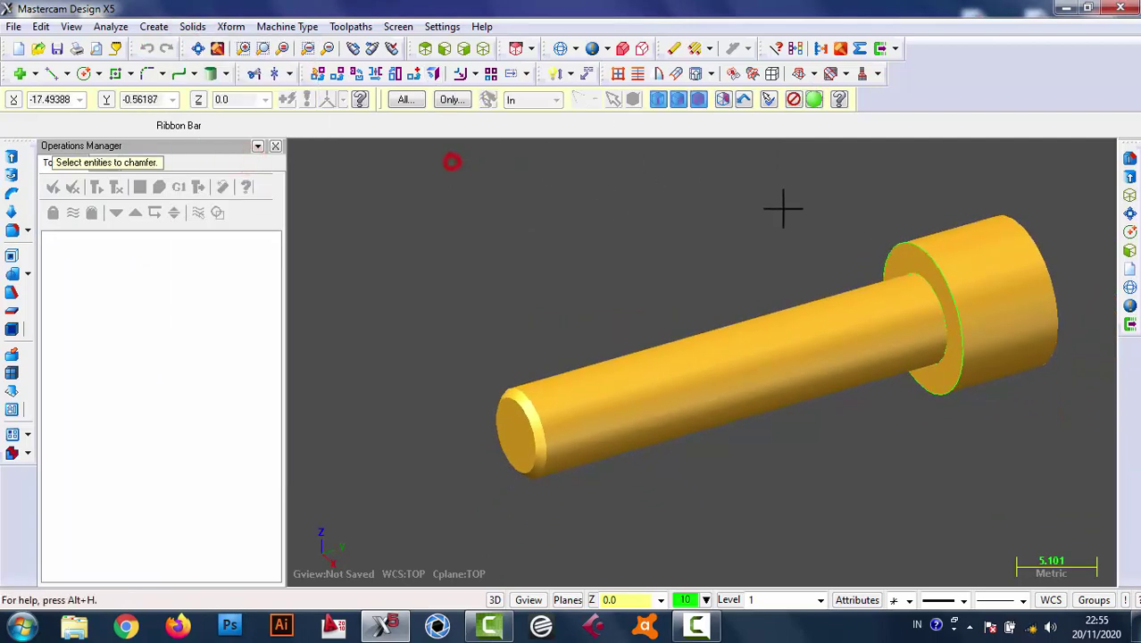
{"action": "left_click", "coordinate": [908, 243]}
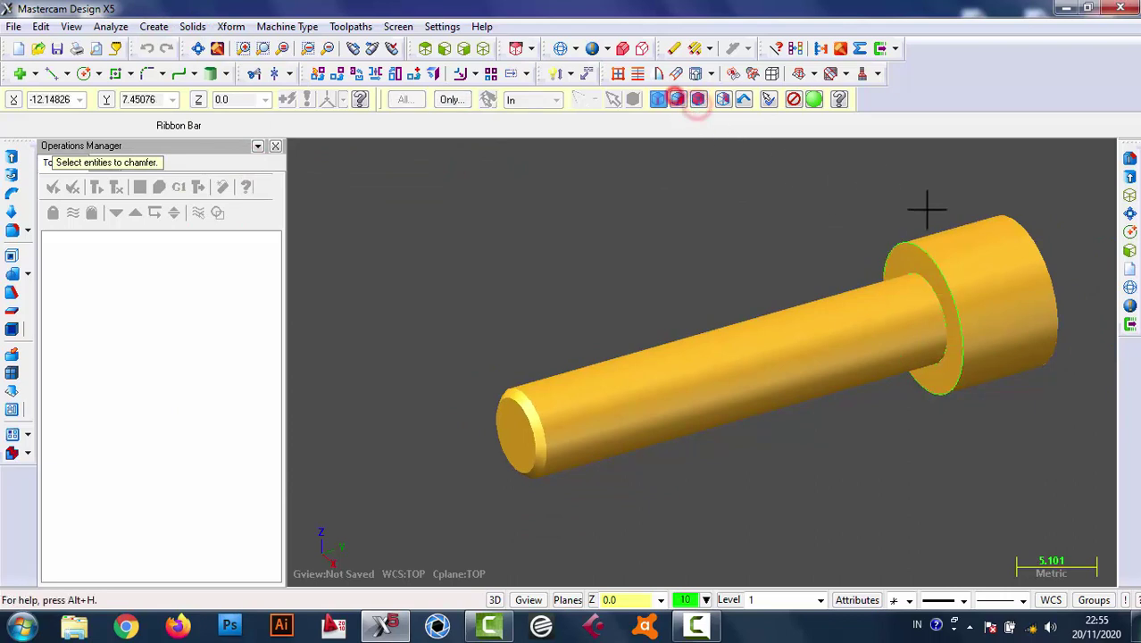
{"action": "left_click", "coordinate": [922, 247]}
{"action": "left_click", "coordinate": [1029, 236]}
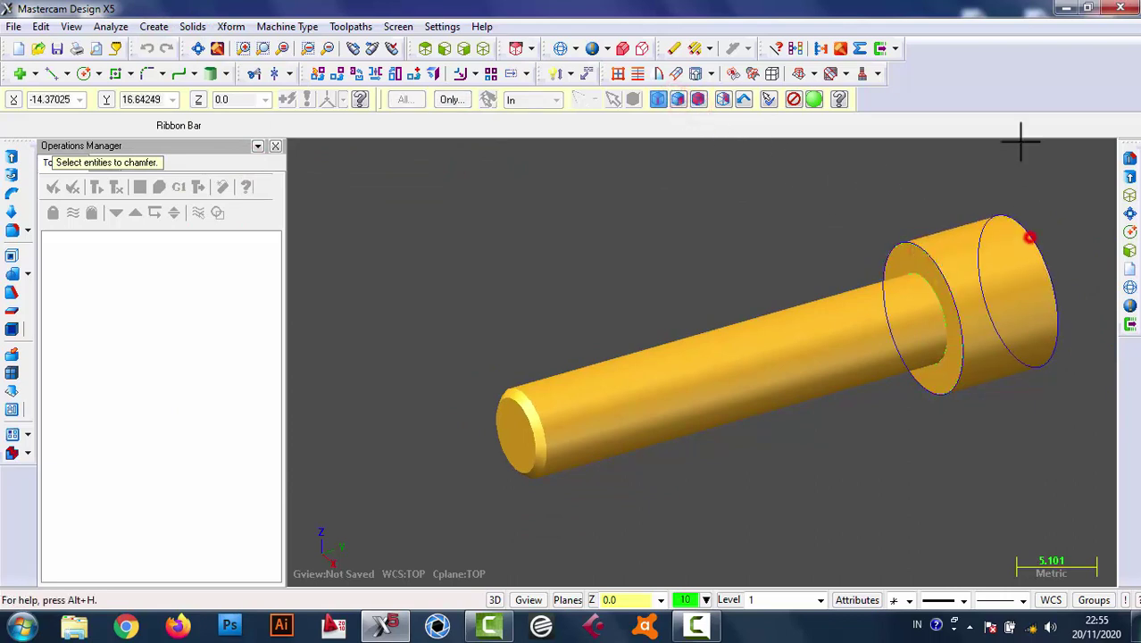
{"action": "left_click", "coordinate": [814, 96]}
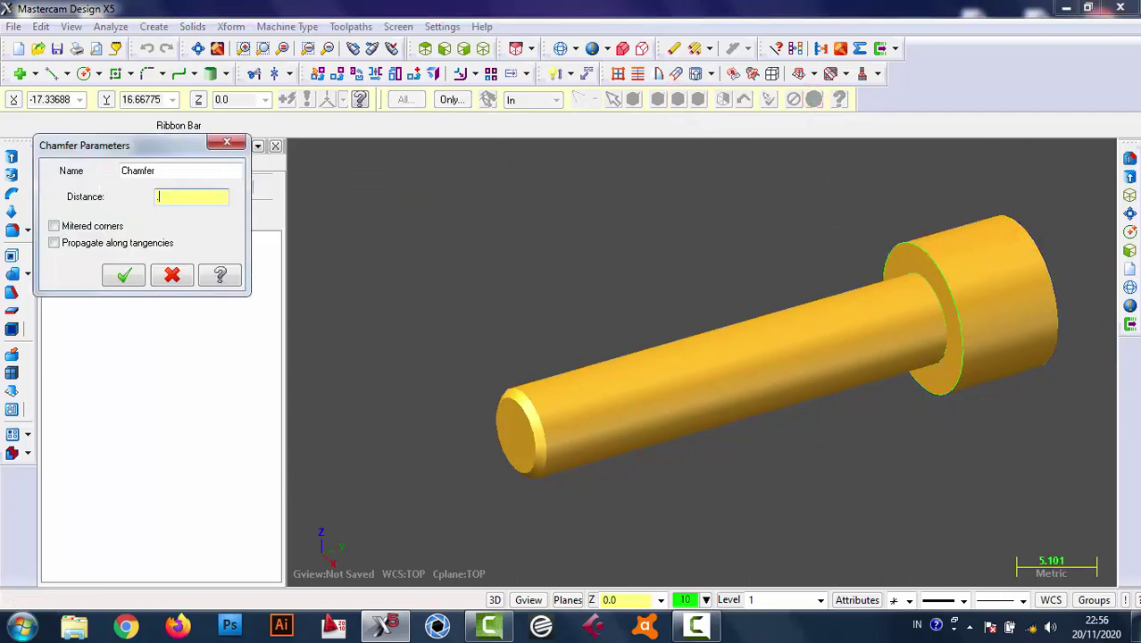
{"action": "left_click", "coordinate": [125, 273]}
{"action": "mouse_move", "coordinate": [477, 270]}
{"action": "middle_mouse_down"}
{"action": "mouse_move", "coordinate": [649, 272]}
{"action": "mouse_move", "coordinate": [741, 245]}
{"action": "mouse_move", "coordinate": [640, 246]}
{"action": "mouse_move", "coordinate": [711, 230]}
{"action": "mouse_move", "coordinate": [899, 291]}
{"action": "middle_mouse_up"}
{"action": "scroll", "coordinate": [899, 292], "scroll_direction": "up", "scroll_amount": 3}
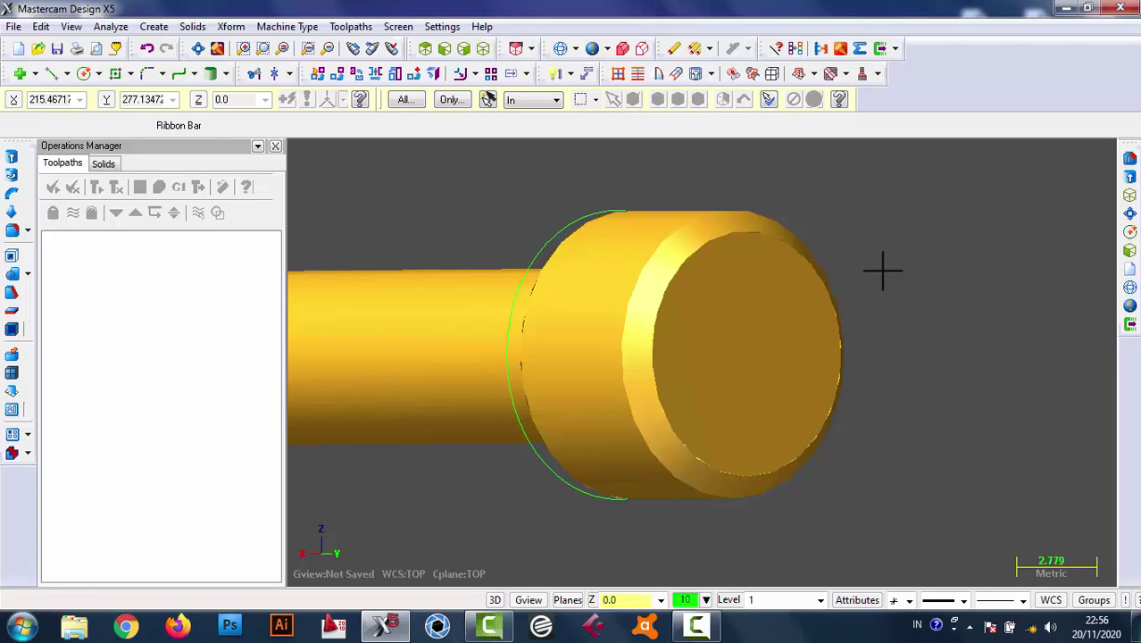
- Create an edge curve along the circular rim of the head's flat end face
{"action": "left_click", "coordinate": [152, 26]}
{"action": "mouse_move", "coordinate": [175, 167]}
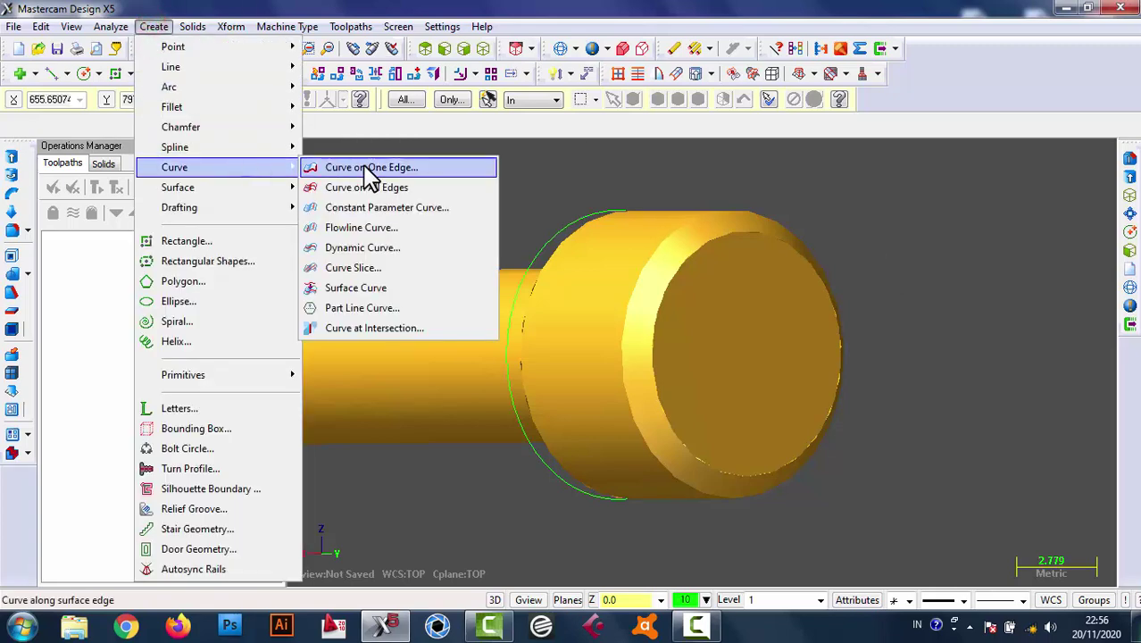
{"action": "left_click", "coordinate": [366, 168]}
{"action": "left_click", "coordinate": [688, 248]}
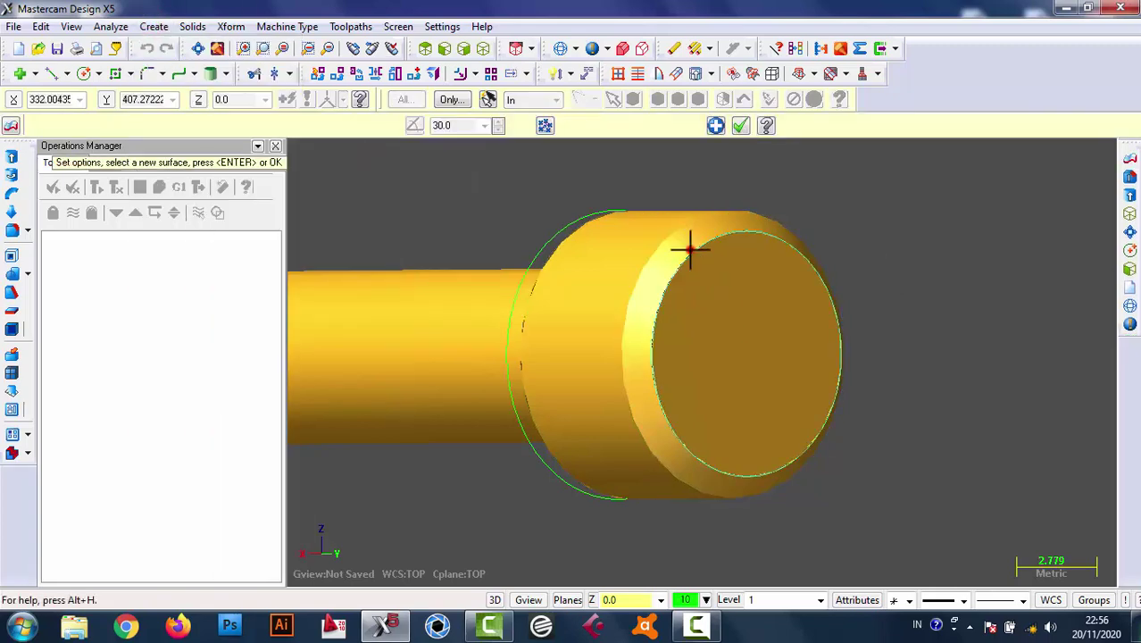
{"action": "left_click", "coordinate": [740, 129]}
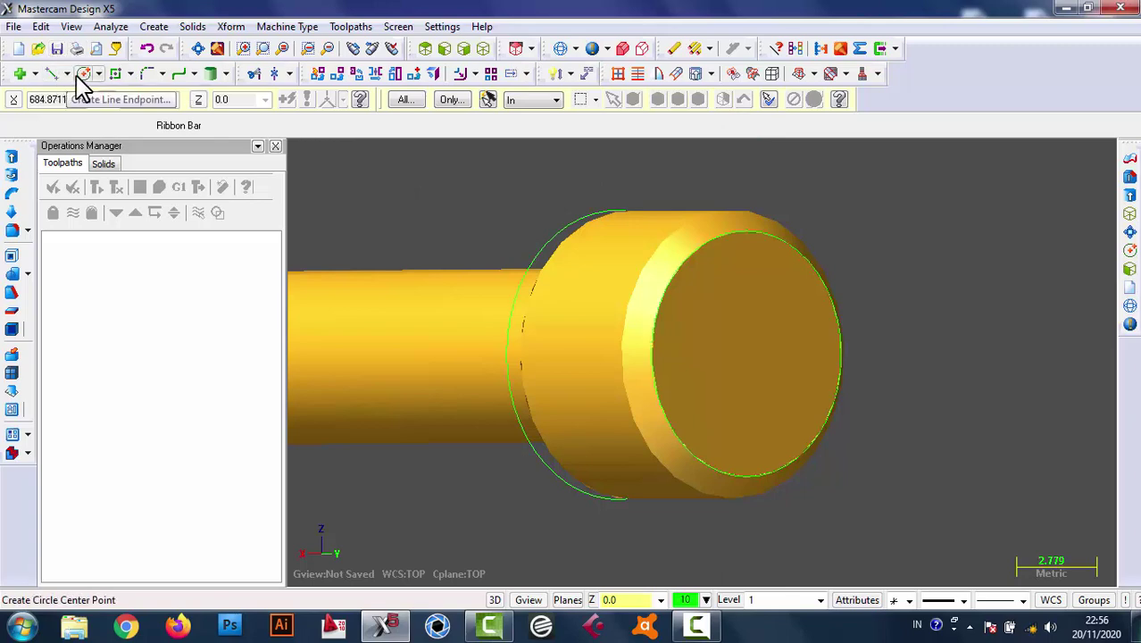
{"action": "left_click", "coordinate": [131, 73]}
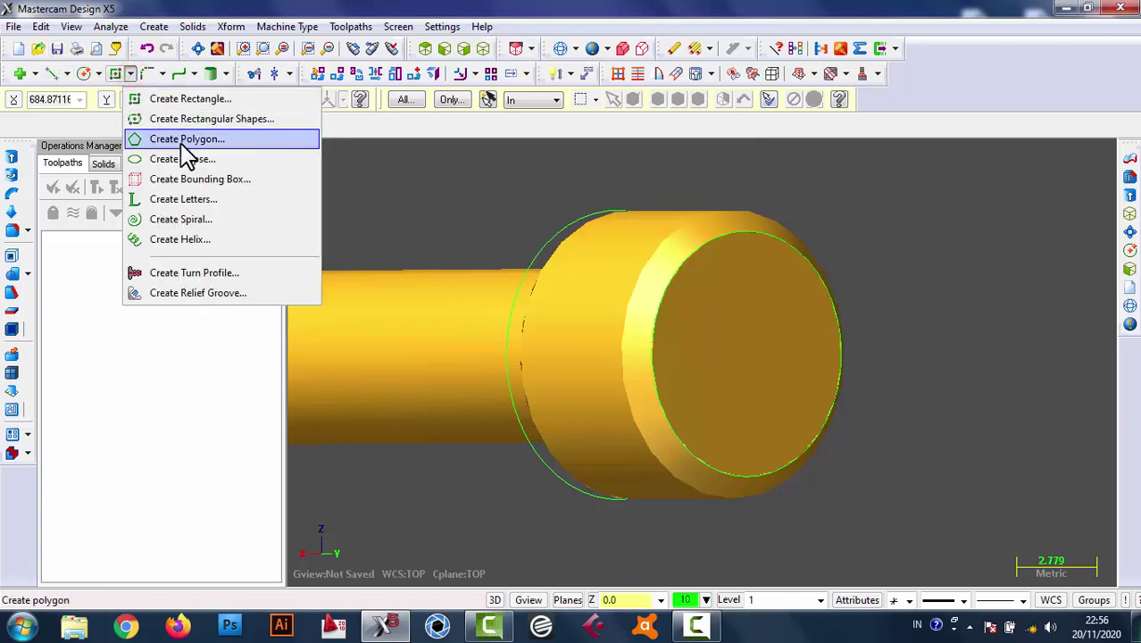
- Draw a 6-sided hexagon of radius 3.0 centred on the head, viewed from Back in wireframe
{"action": "left_click", "coordinate": [184, 142]}
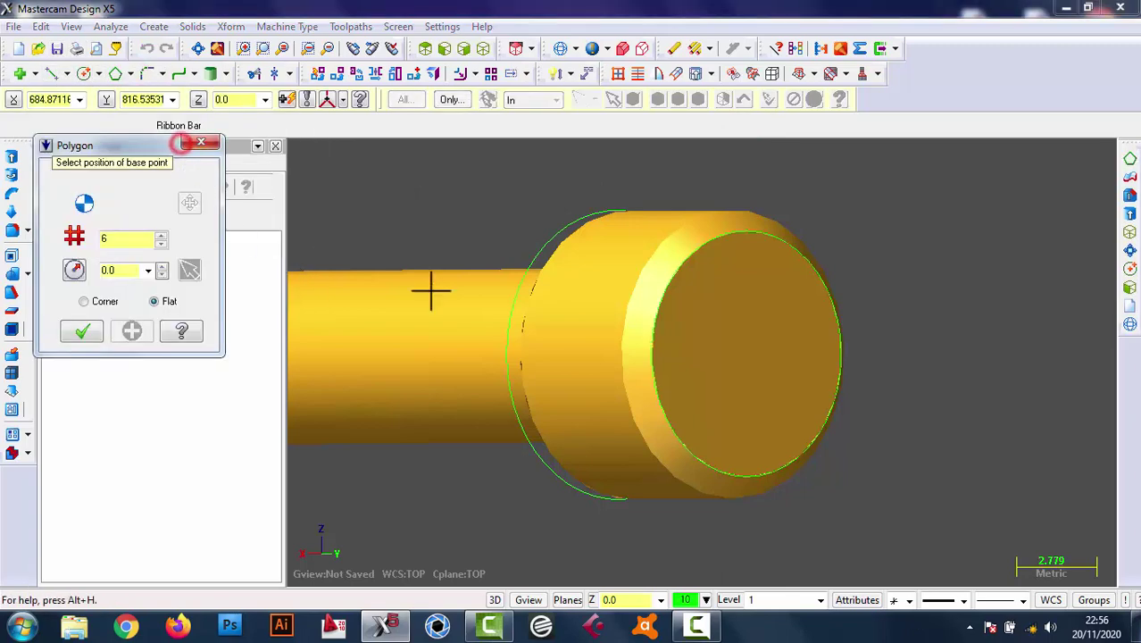
{"action": "left_click", "coordinate": [840, 361]}
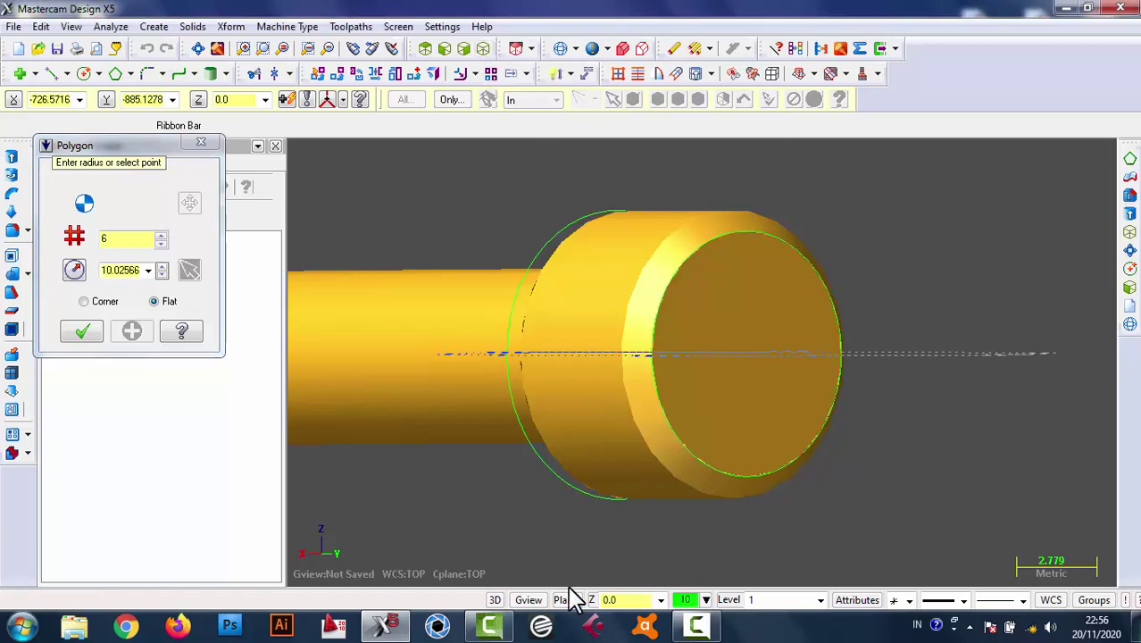
{"action": "left_click", "coordinate": [528, 599]}
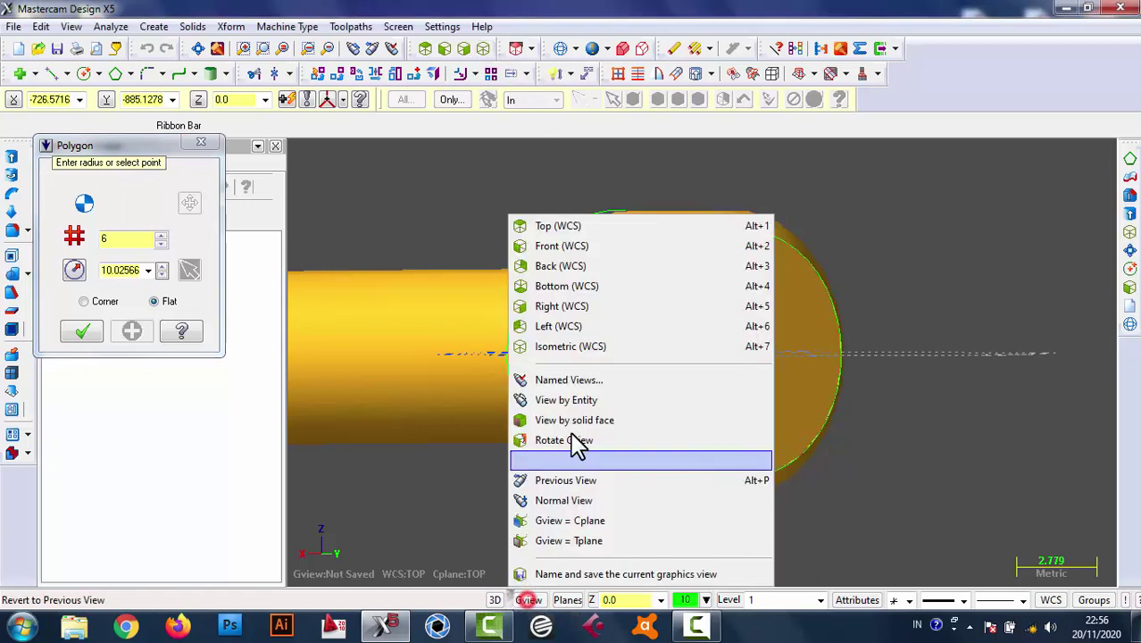
{"action": "left_click", "coordinate": [588, 265]}
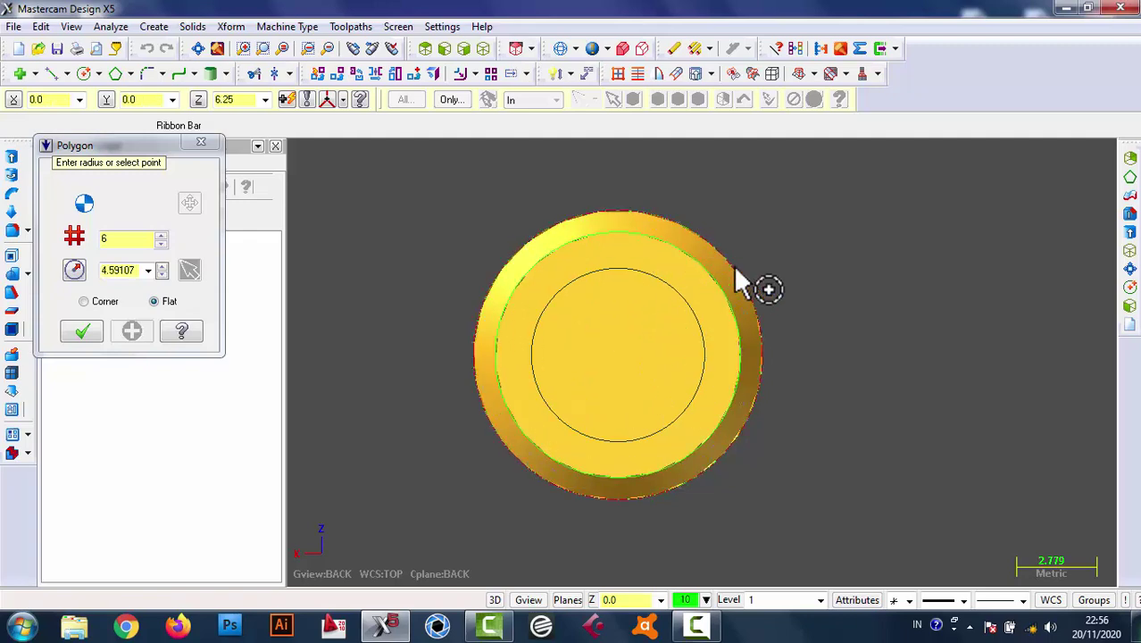
{"action": "left_click", "coordinate": [772, 264]}
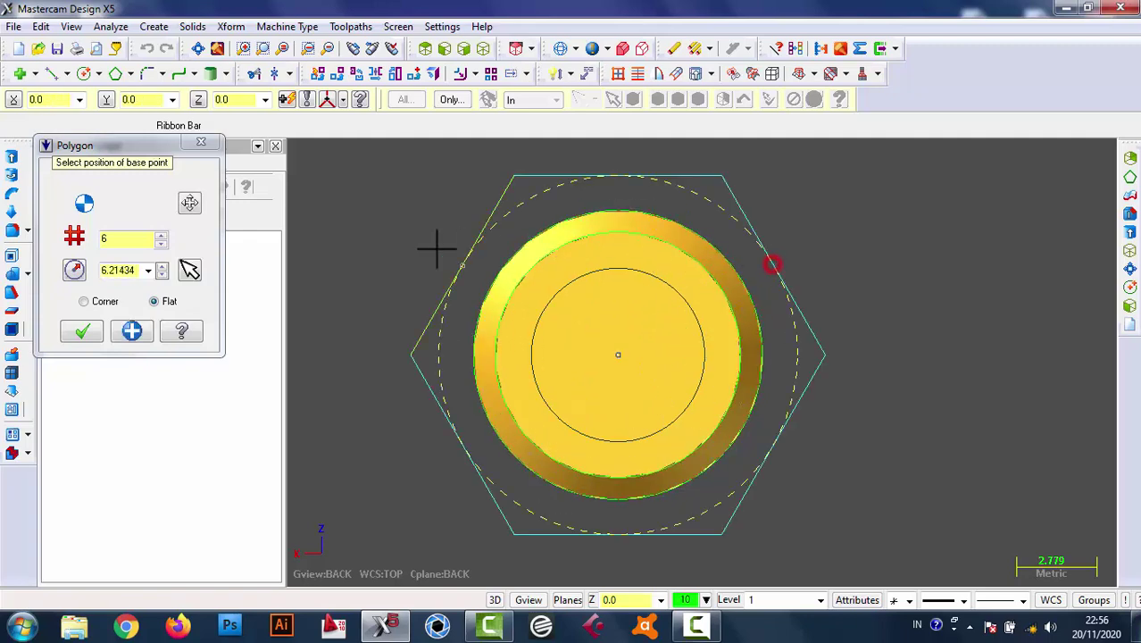
{"action": "double_click", "coordinate": [131, 270]}
{"action": "type", "text": "2.5"}
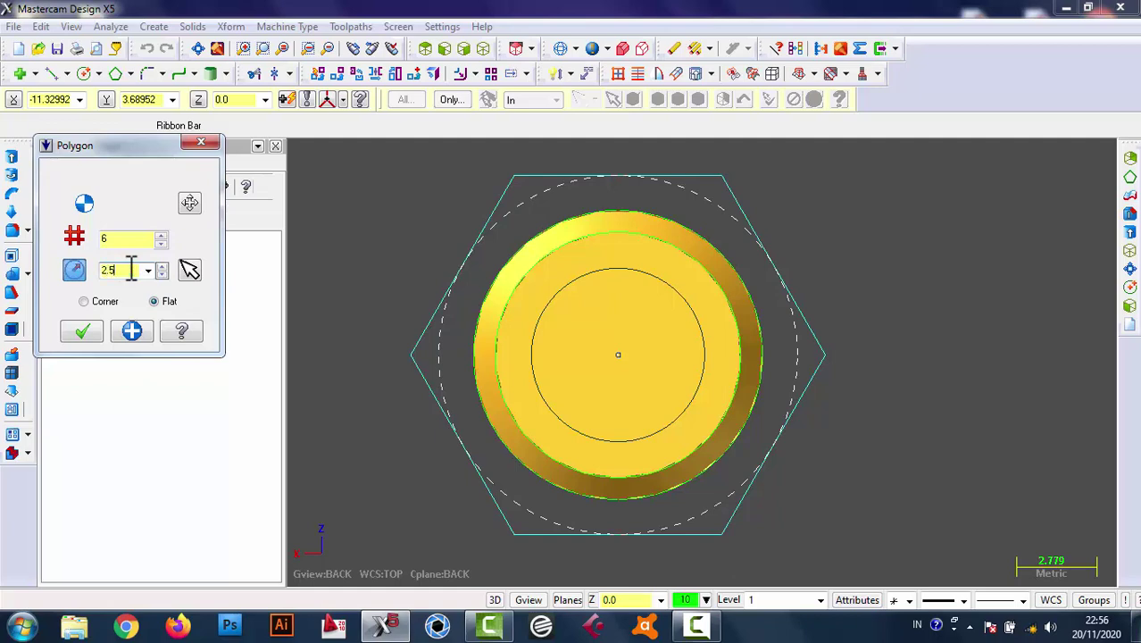
{"action": "key", "text": "Return"}
{"action": "left_click", "coordinate": [580, 43]}
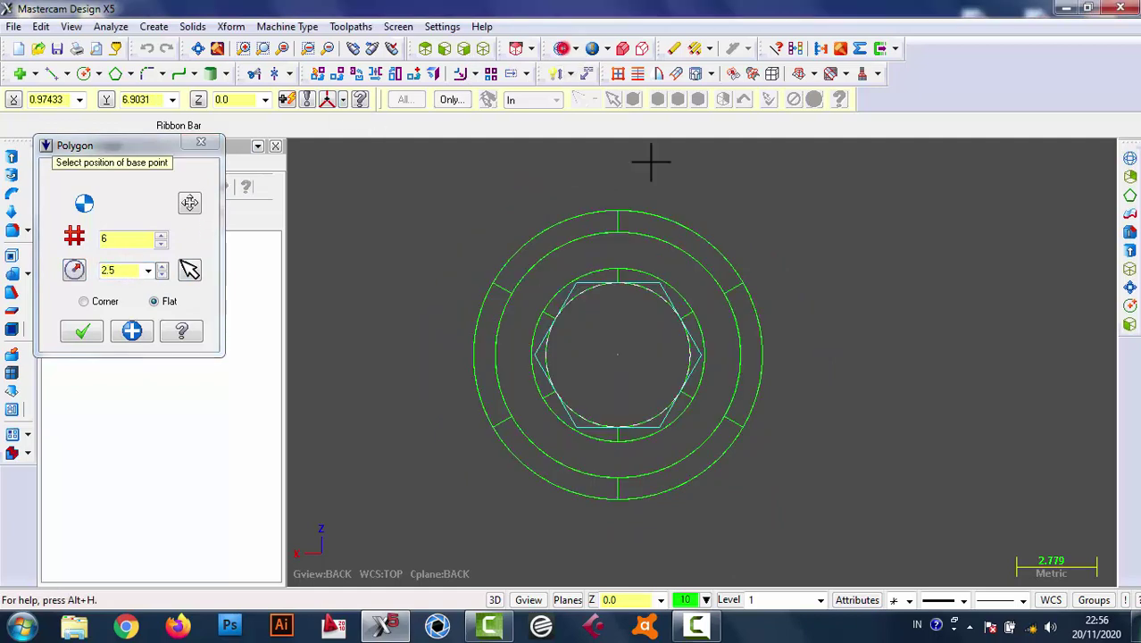
{"action": "left_click", "coordinate": [127, 271]}
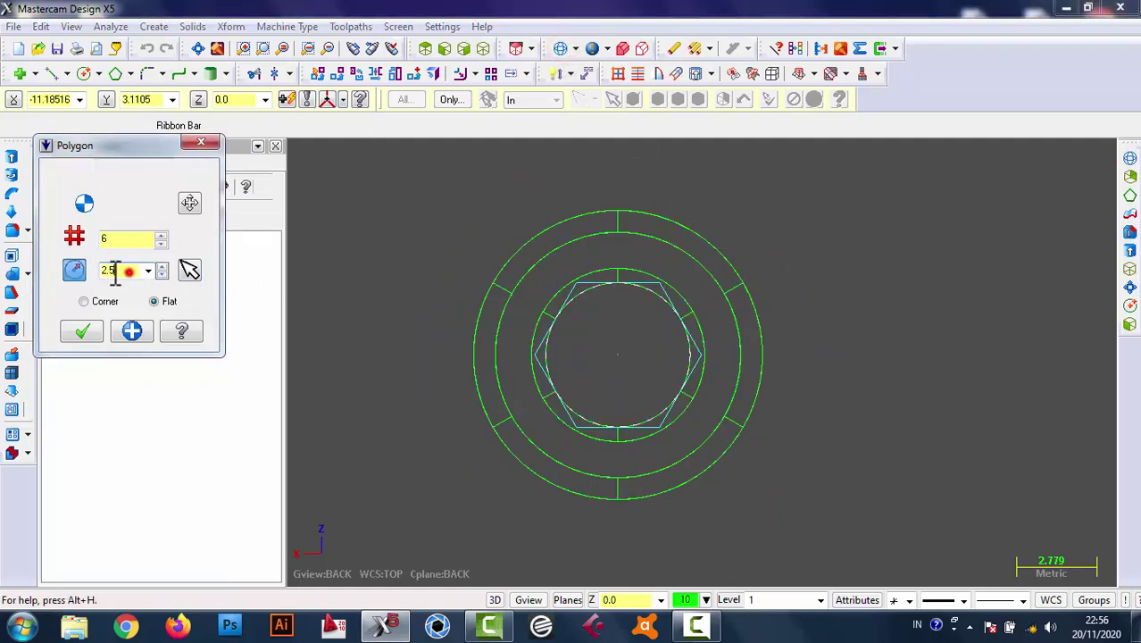
{"action": "type", "text": "3"}
{"action": "key", "text": "Return"}
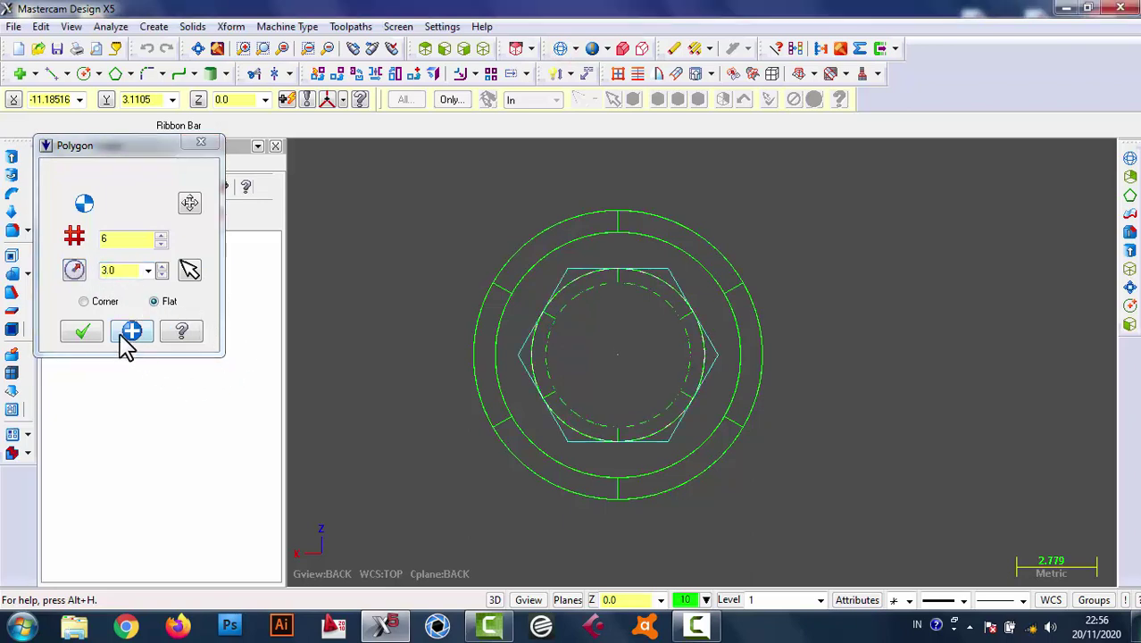
- Accept the hexagon and turn on shaded display in Shading Settings
{"action": "left_click", "coordinate": [96, 334]}
{"action": "mouse_move", "coordinate": [555, 364]}
{"action": "middle_mouse_down"}
{"action": "mouse_move", "coordinate": [617, 373]}
{"action": "mouse_move", "coordinate": [943, 321]}
{"action": "middle_mouse_up"}
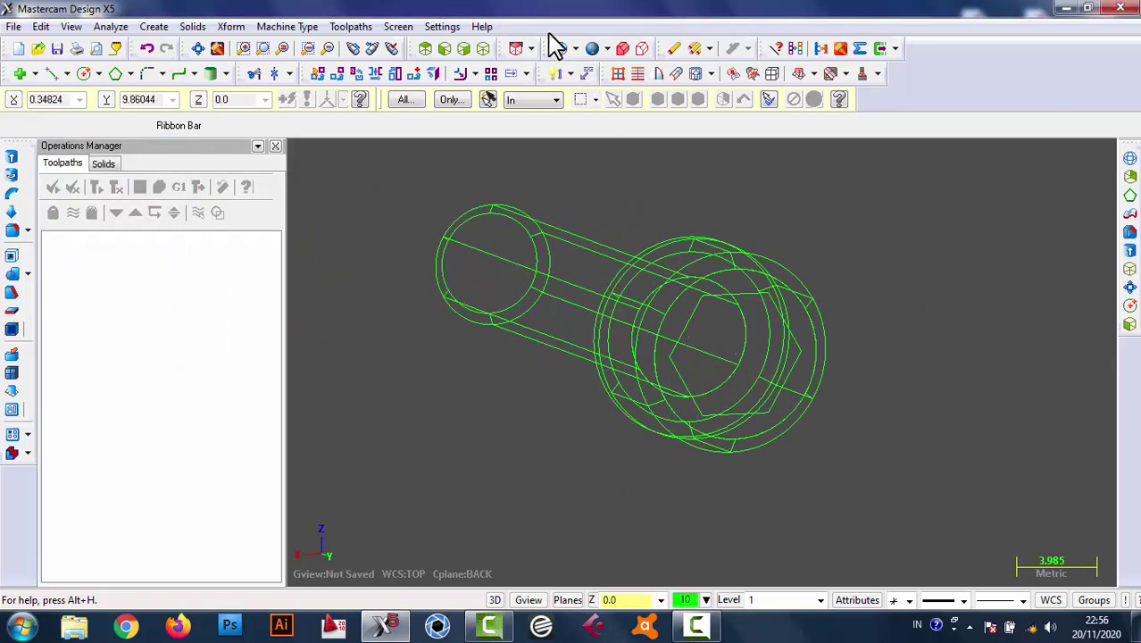
{"action": "left_click", "coordinate": [601, 52]}
{"action": "left_click", "coordinate": [96, 100]}
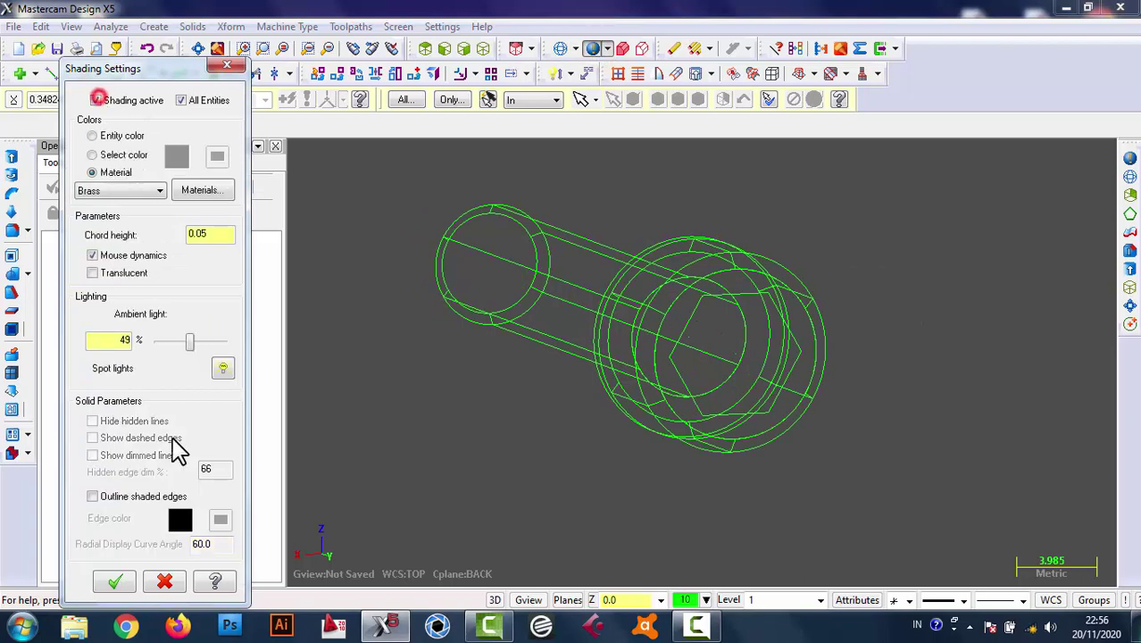
{"action": "left_click", "coordinate": [114, 581]}
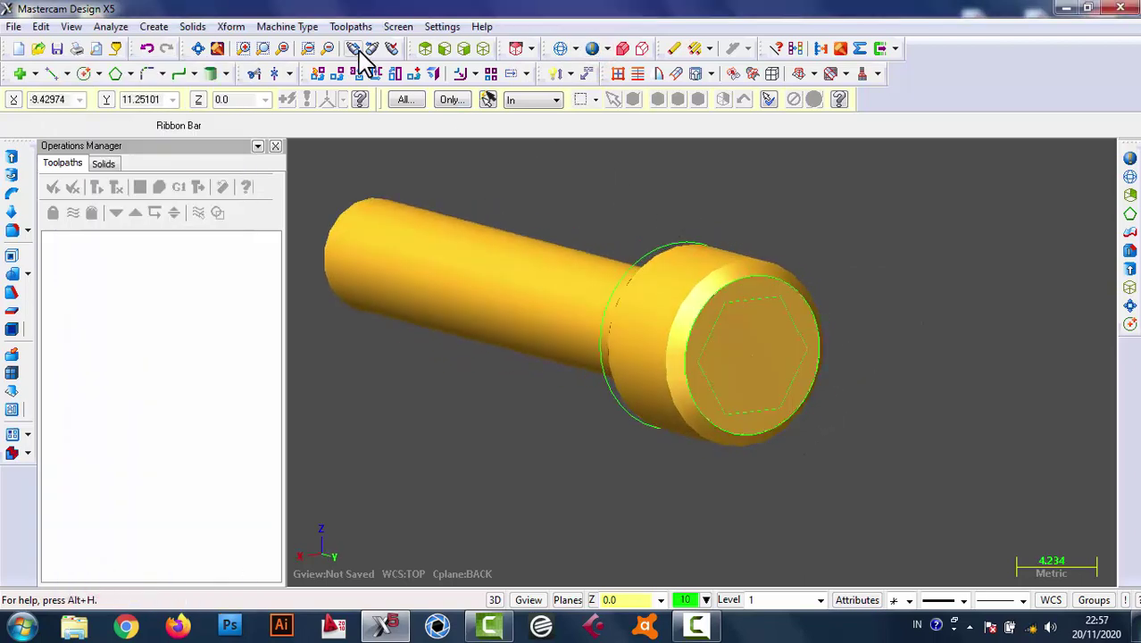
- Extrude the hexagon into the head as a Cut Body, 5.5 deep
{"action": "left_click", "coordinate": [192, 26]}
{"action": "left_click", "coordinate": [205, 47]}
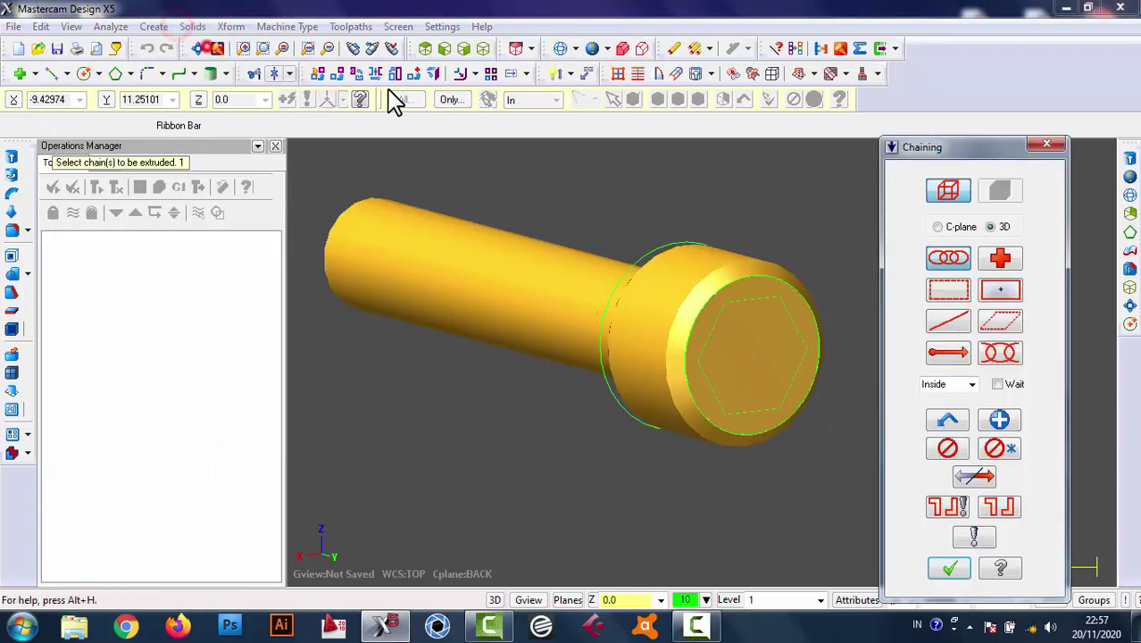
{"action": "left_click", "coordinate": [753, 298]}
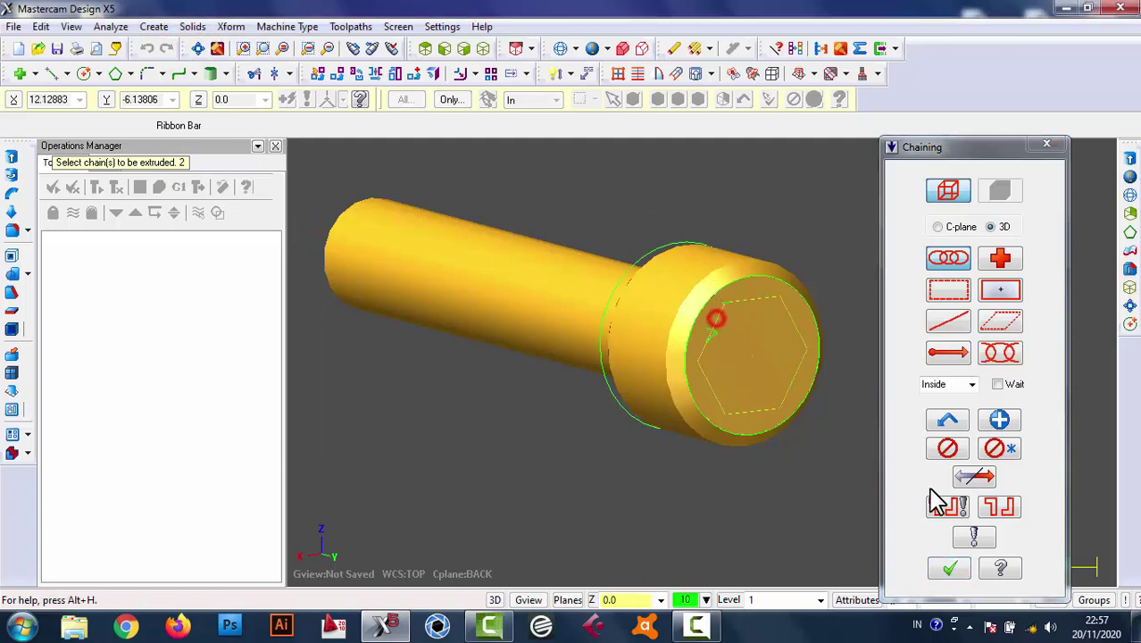
{"action": "left_click", "coordinate": [950, 568]}
{"action": "left_click", "coordinate": [711, 317]}
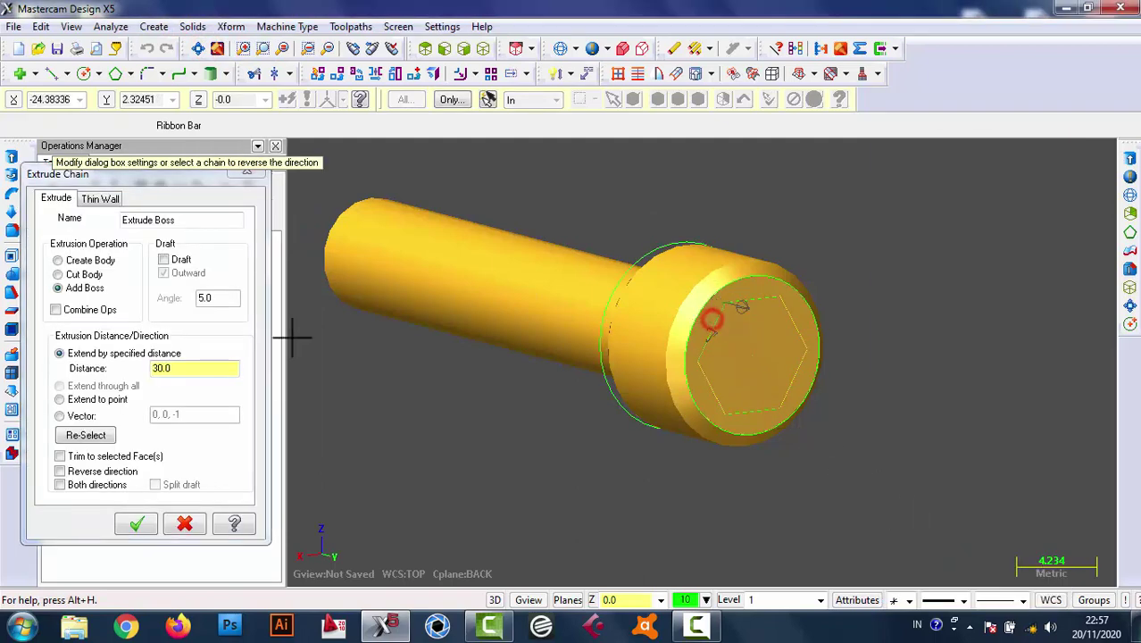
{"action": "left_click", "coordinate": [182, 368]}
{"action": "type", "text": "5.5"}
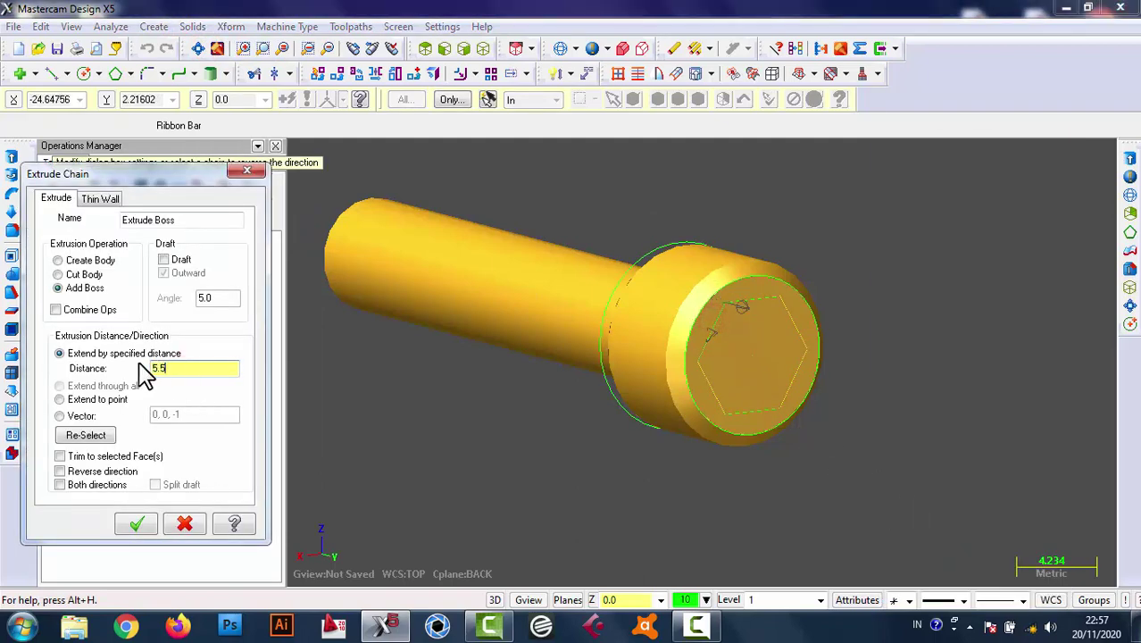
{"action": "left_click", "coordinate": [57, 274]}
{"action": "left_click", "coordinate": [136, 523]}
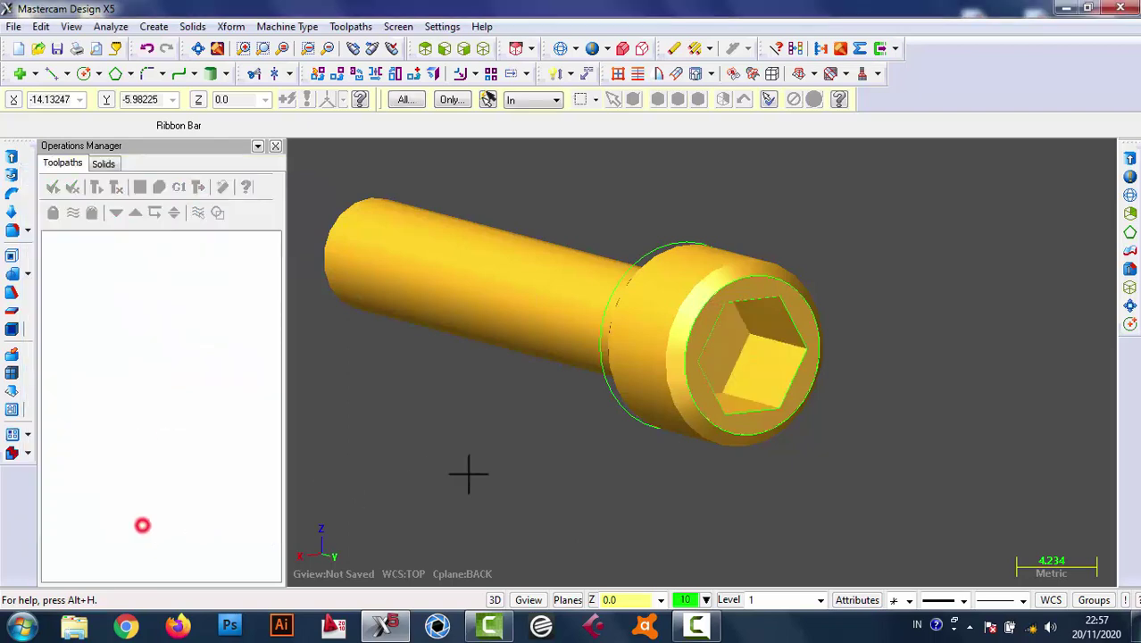
{"action": "mouse_move", "coordinate": [466, 471]}
{"action": "middle_mouse_down"}
{"action": "mouse_move", "coordinate": [884, 447]}
{"action": "mouse_move", "coordinate": [749, 368]}
{"action": "middle_mouse_up"}
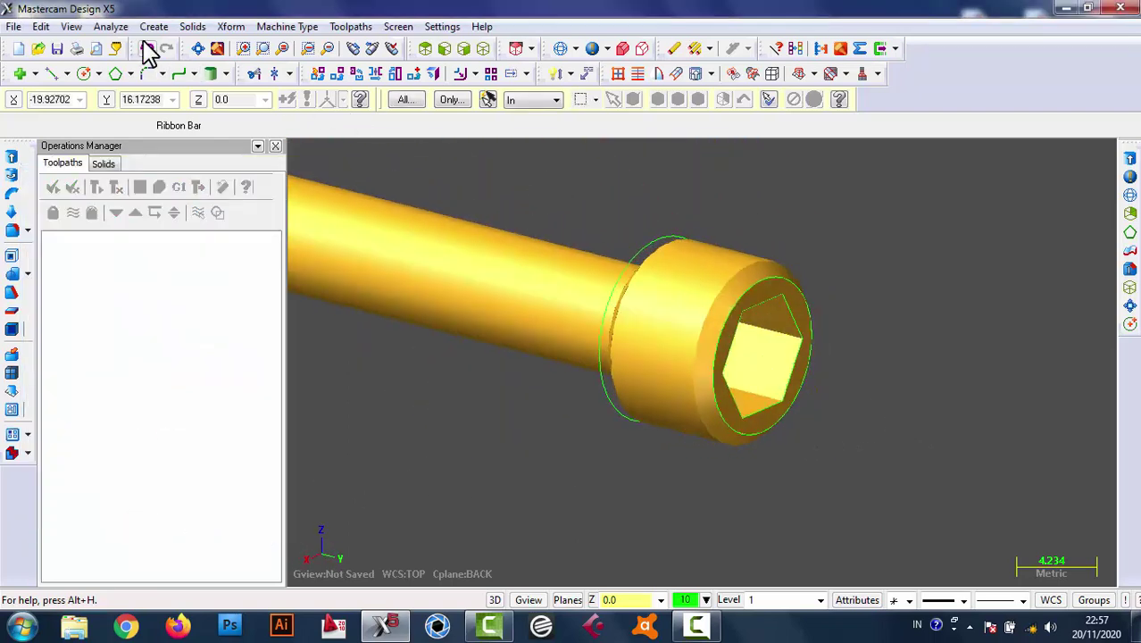
- Chamfer the hex socket's rim edge by 0.75 with a one-distance chamfer
{"action": "left_click", "coordinate": [192, 26]}
{"action": "mouse_move", "coordinate": [221, 160]}
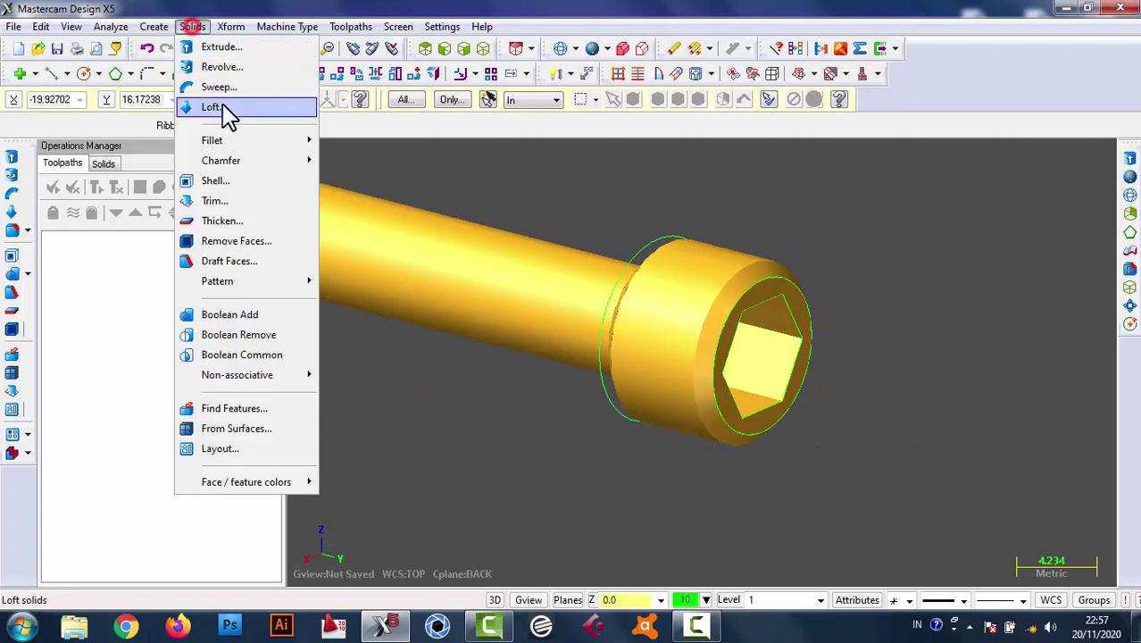
{"action": "left_click", "coordinate": [355, 158]}
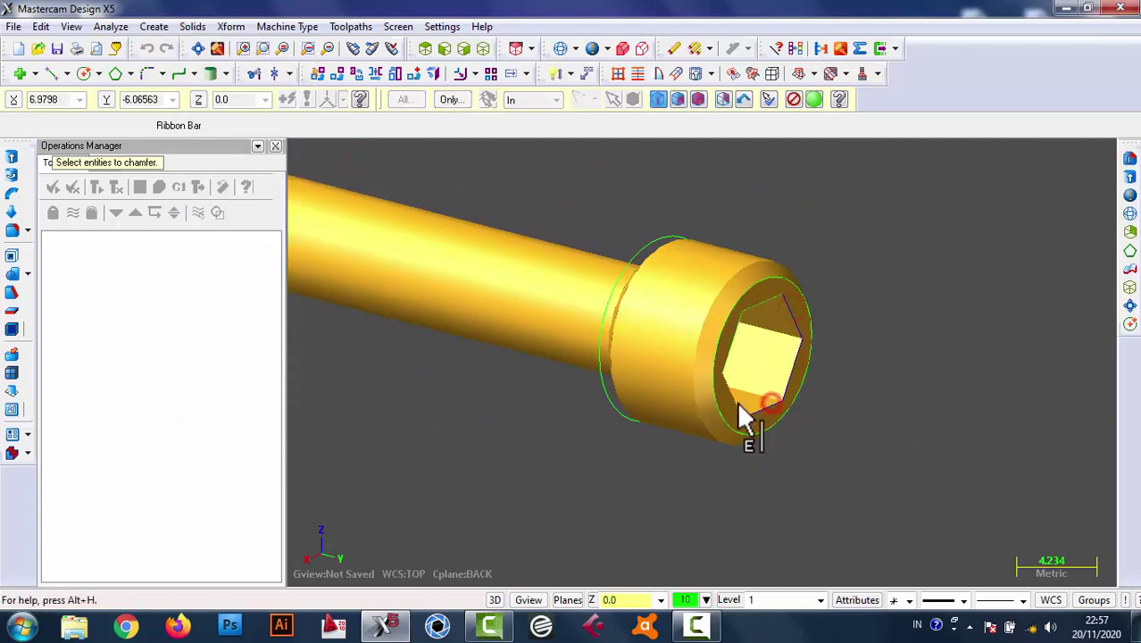
{"action": "left_click", "coordinate": [759, 321]}
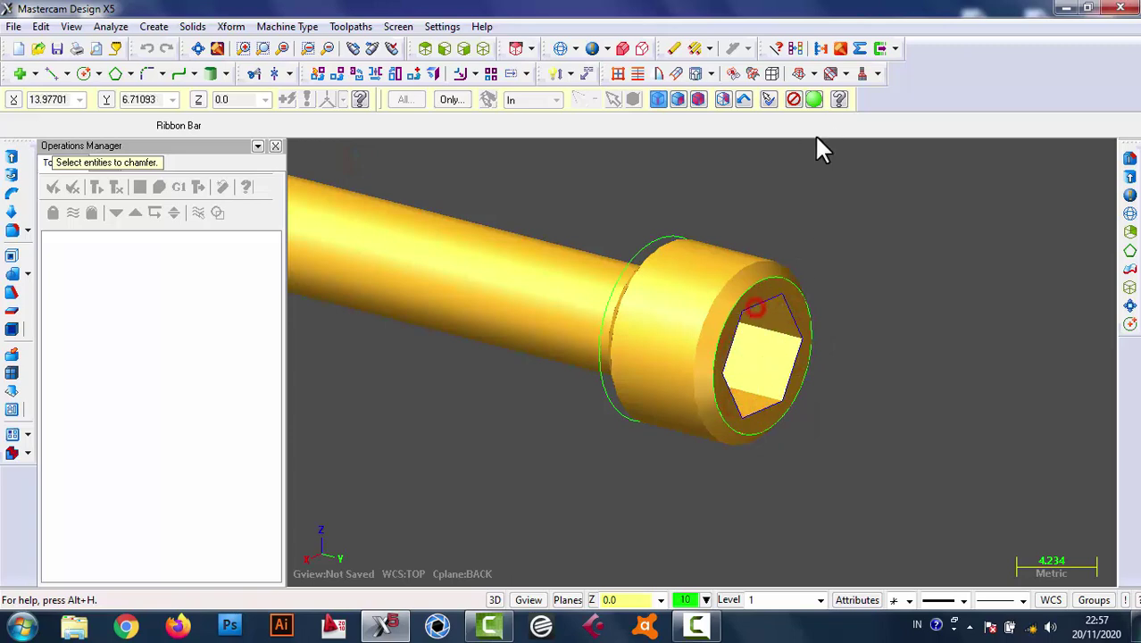
{"action": "left_click", "coordinate": [815, 99]}
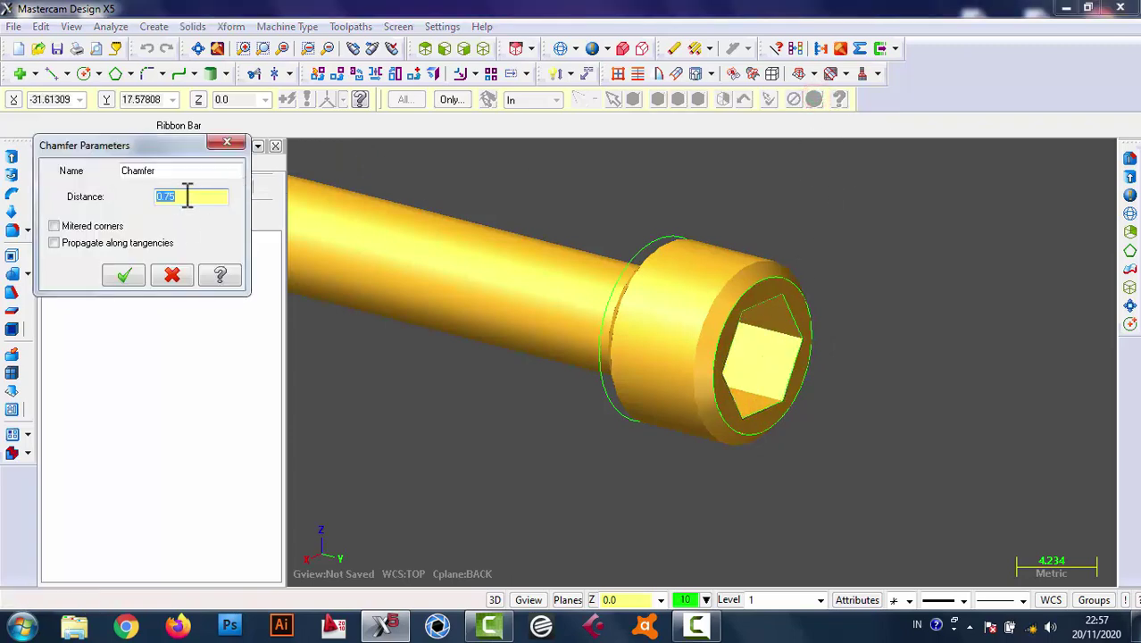
{"action": "left_click", "coordinate": [128, 279]}
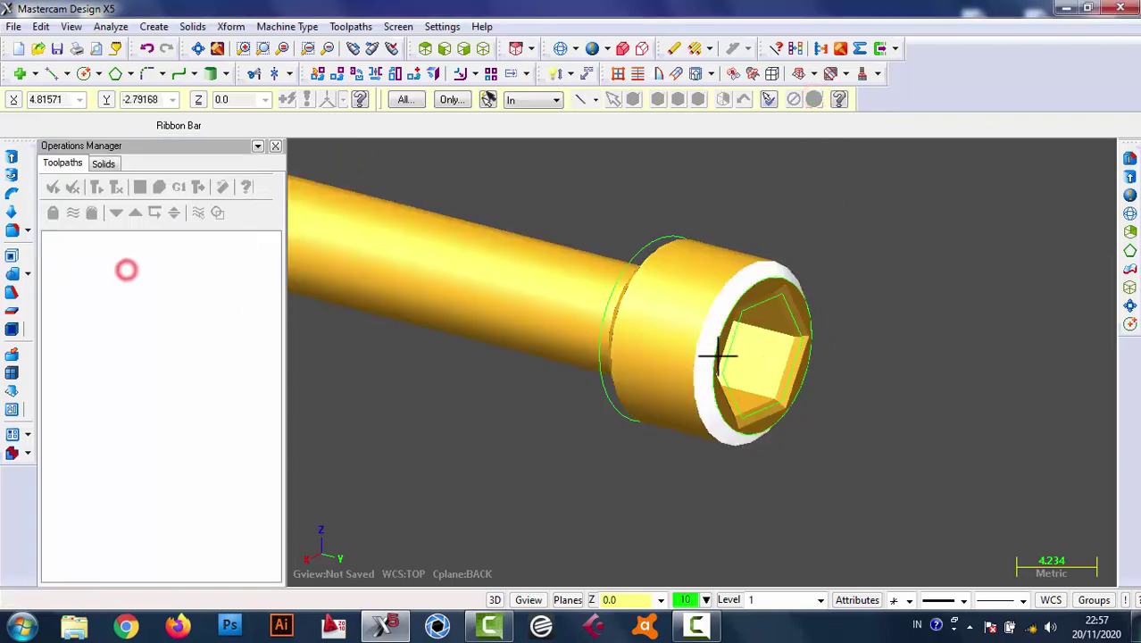
{"action": "mouse_move", "coordinate": [841, 331]}
{"action": "middle_mouse_down"}
{"action": "mouse_move", "coordinate": [739, 350]}
{"action": "mouse_move", "coordinate": [866, 377]}
{"action": "mouse_move", "coordinate": [823, 379]}
{"action": "mouse_move", "coordinate": [803, 364]}
{"action": "mouse_move", "coordinate": [840, 338]}
{"action": "mouse_move", "coordinate": [678, 403]}
{"action": "mouse_move", "coordinate": [612, 453]}
{"action": "mouse_move", "coordinate": [518, 460]}
{"action": "mouse_move", "coordinate": [337, 212]}
{"action": "middle_mouse_up"}
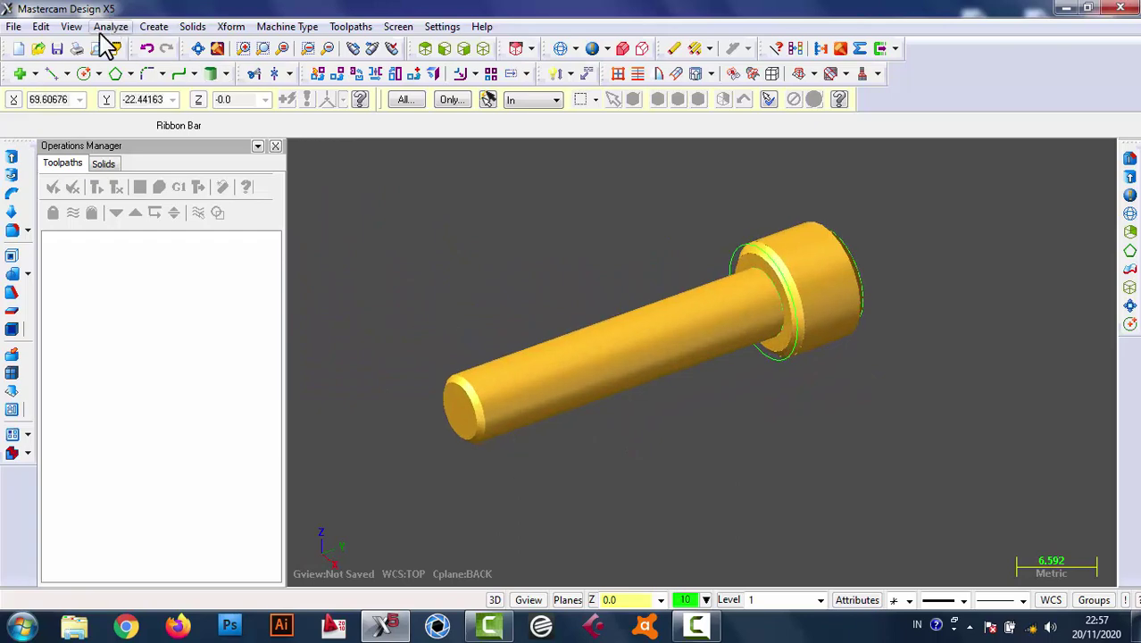
- Create a helix of radius 3.0, 20 revolutions, pitch 1.0, centred at the shank end
{"action": "left_click", "coordinate": [154, 26]}
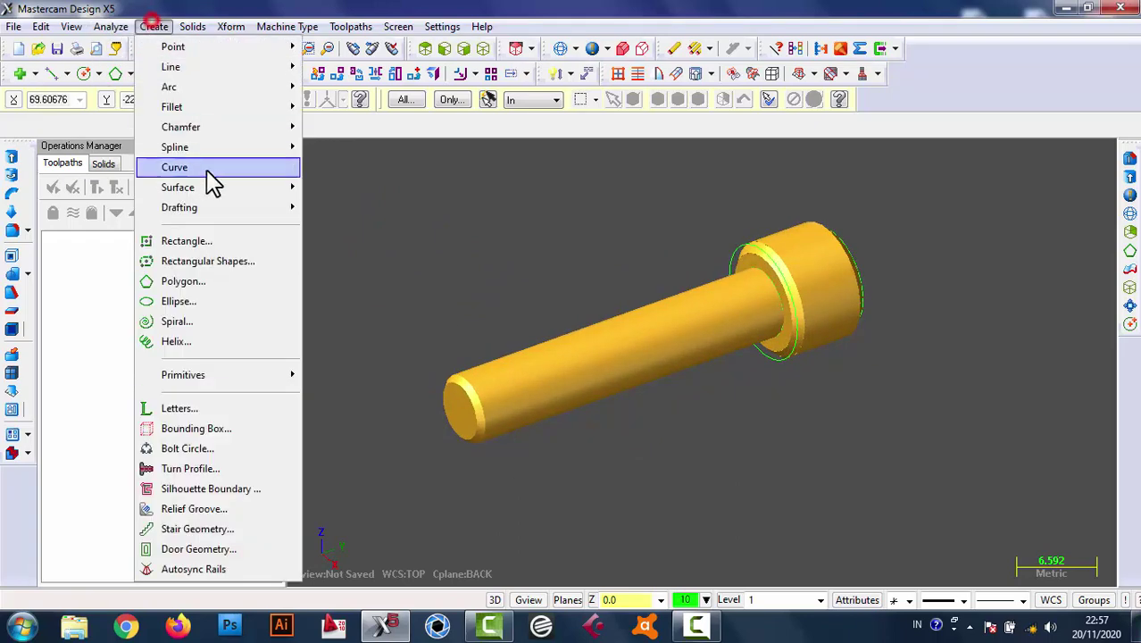
{"action": "left_click", "coordinate": [248, 341]}
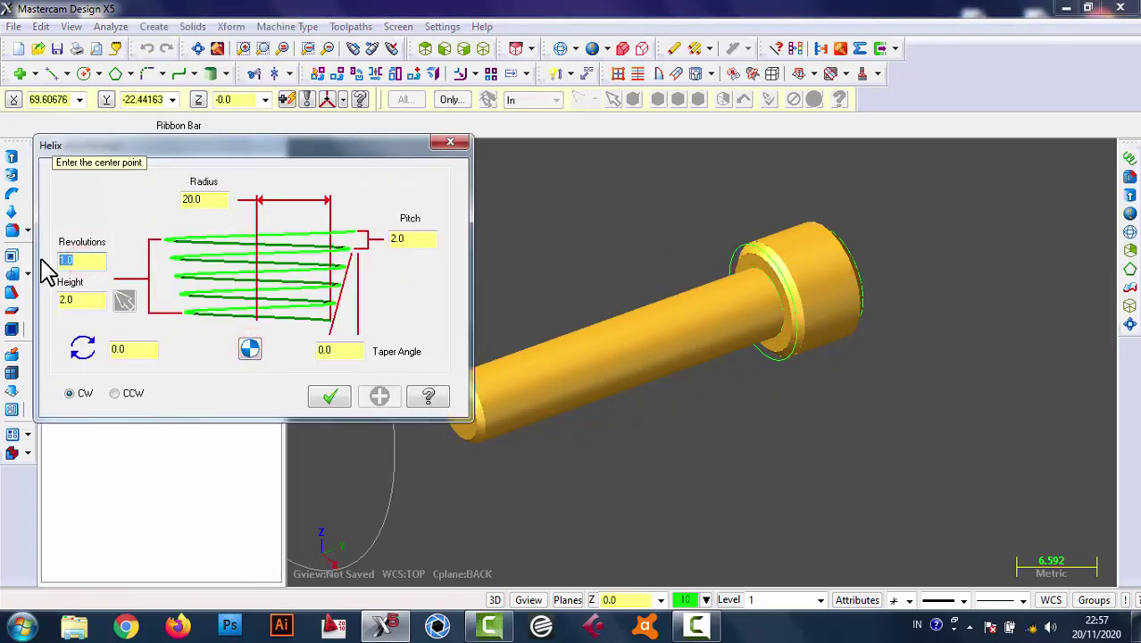
{"action": "key", "text": "Tab"}
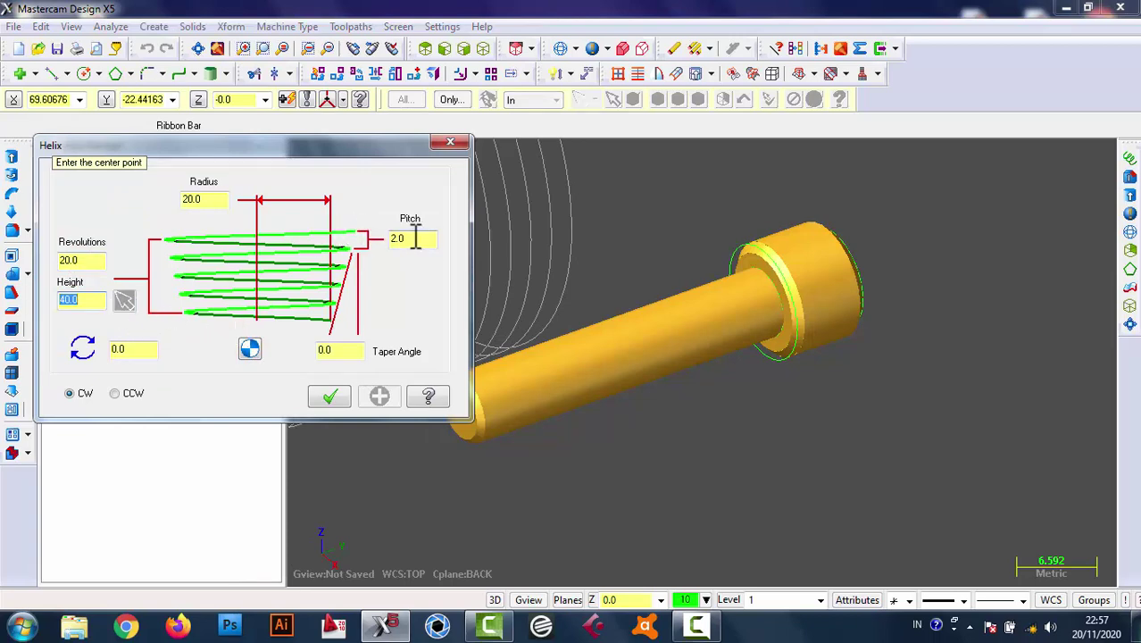
{"action": "type", "text": "1"}
{"action": "key", "text": "Tab"}
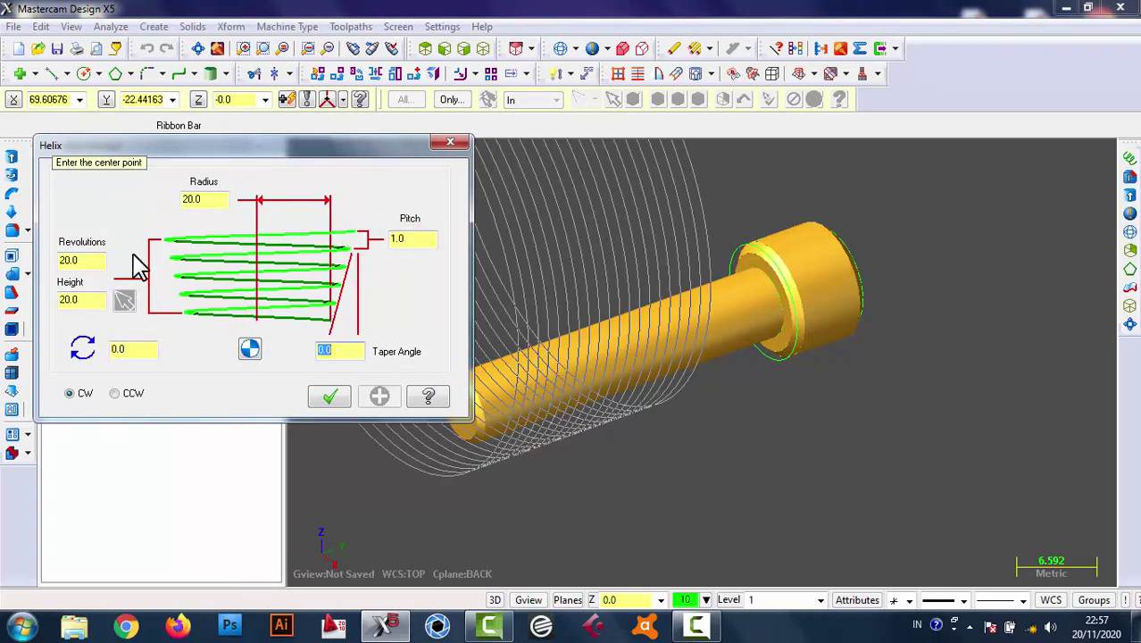
{"action": "type", "text": "3"}
{"action": "key", "text": "Tab"}
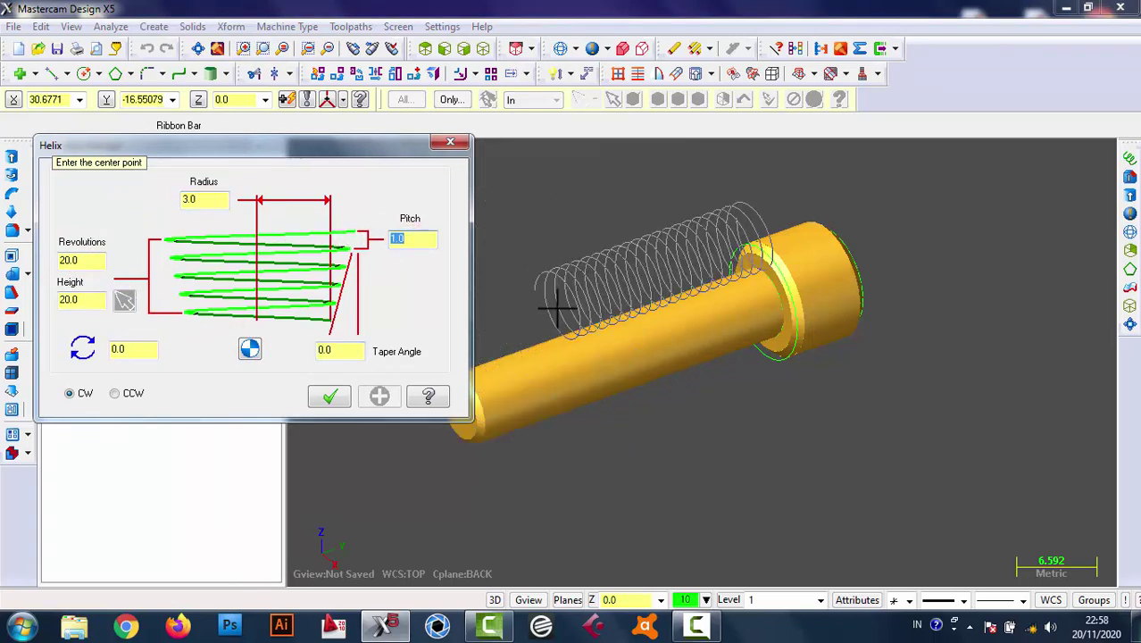
{"action": "scroll", "coordinate": [585, 448], "scroll_direction": "down", "scroll_amount": 1}
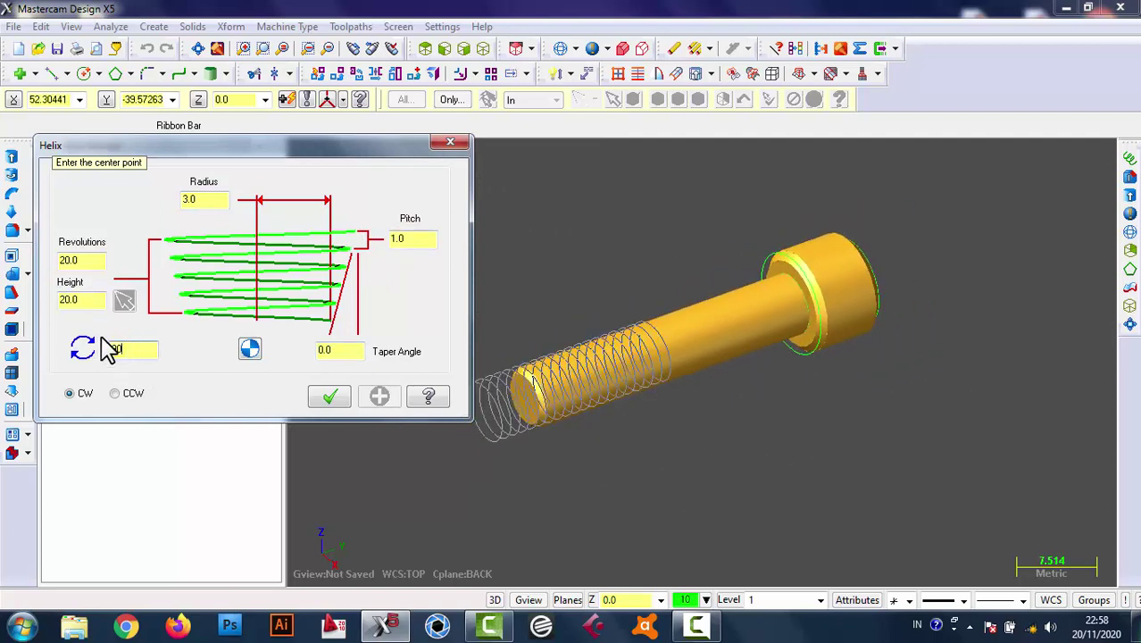
{"action": "key", "text": "Tab"}
{"action": "scroll", "coordinate": [533, 415], "scroll_direction": "up", "scroll_amount": 3}
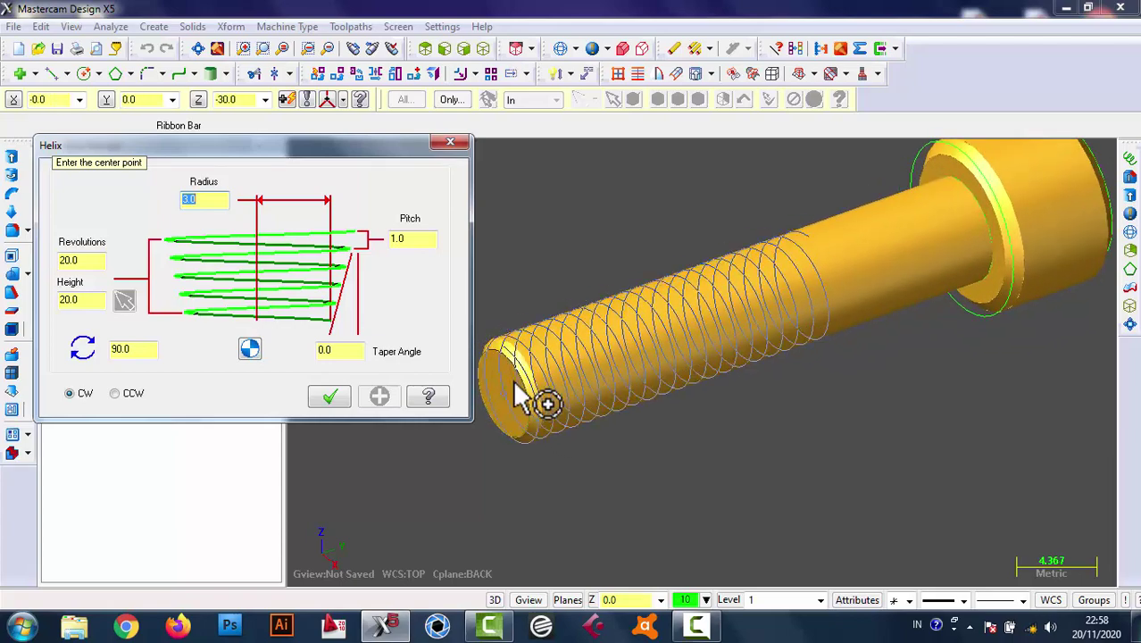
{"action": "left_click", "coordinate": [510, 378]}
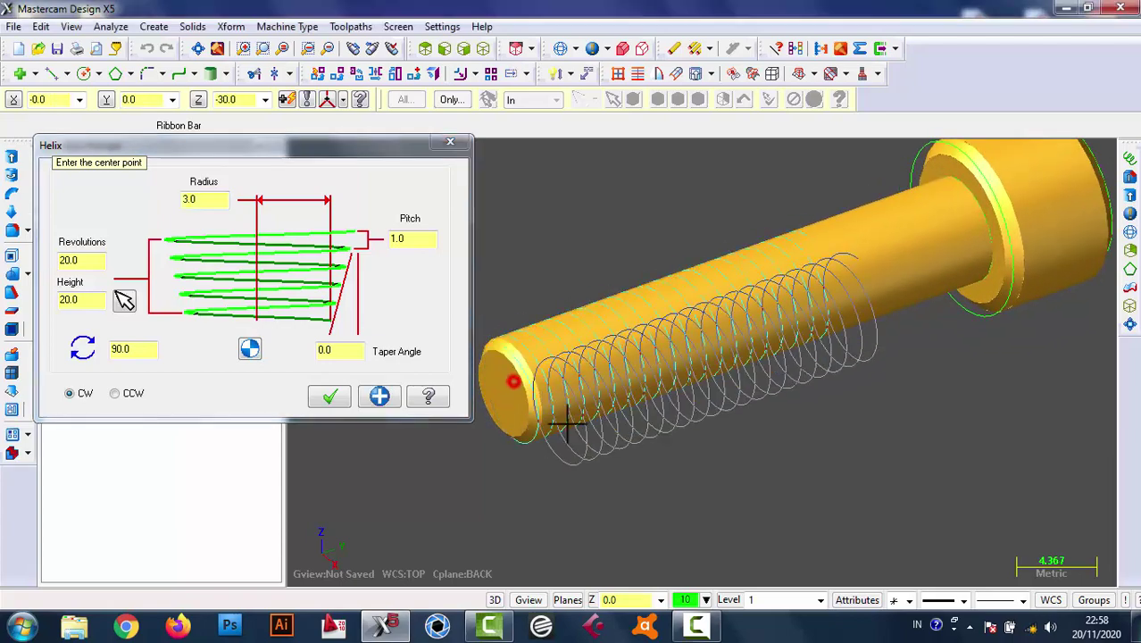
{"action": "left_click", "coordinate": [329, 398]}
{"action": "mouse_move", "coordinate": [581, 456]}
{"action": "middle_mouse_down"}
{"action": "mouse_move", "coordinate": [746, 446]}
{"action": "mouse_move", "coordinate": [714, 375]}
{"action": "middle_mouse_up"}
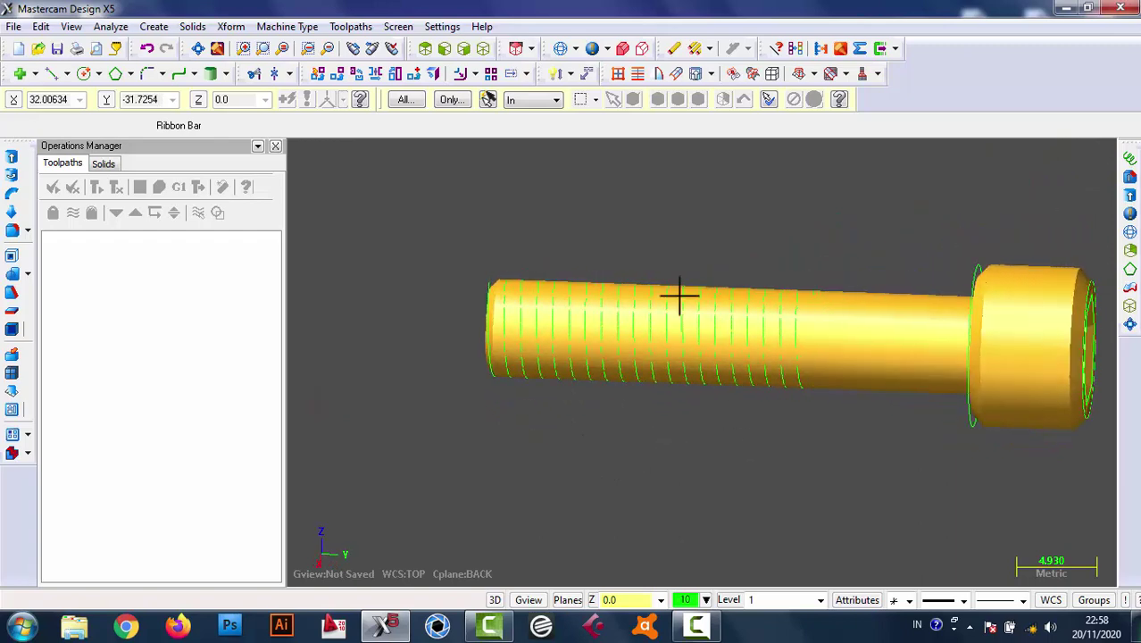
- Switch to wireframe and Right Side view, zoomed in on the helix end
{"action": "left_click", "coordinate": [560, 48]}
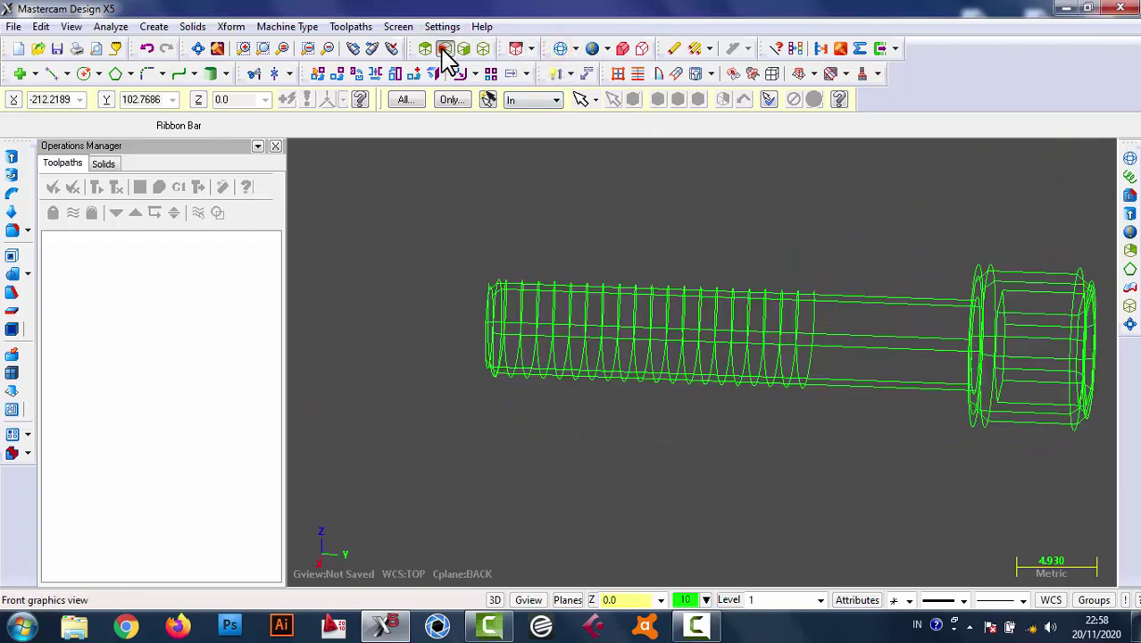
{"action": "left_click", "coordinate": [443, 48]}
{"action": "left_click", "coordinate": [464, 49]}
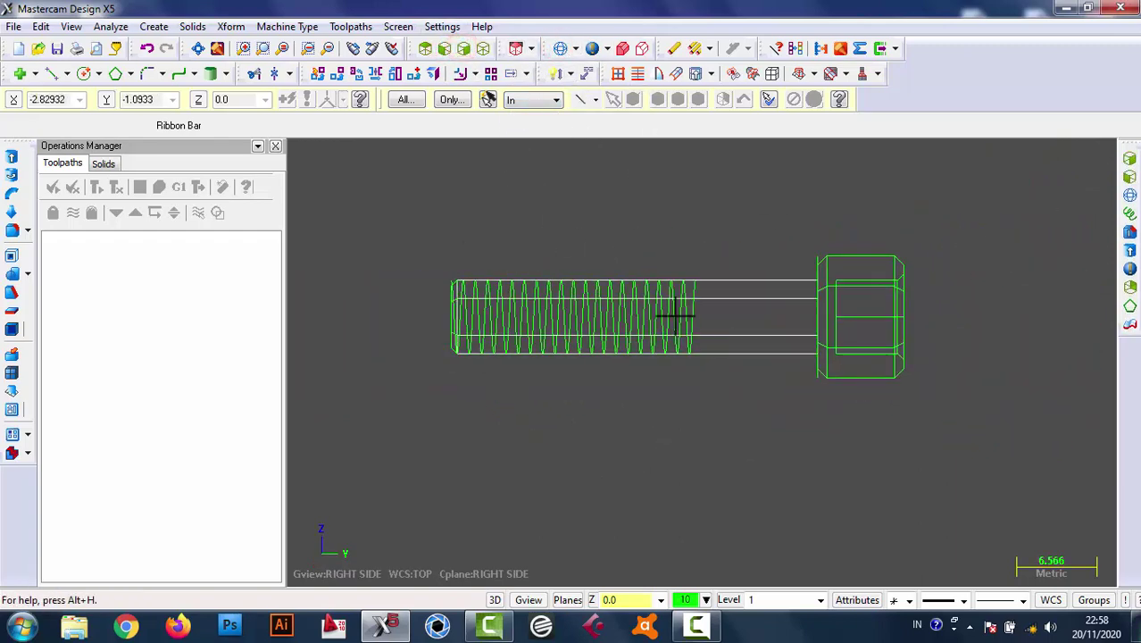
{"action": "scroll", "coordinate": [413, 280], "scroll_direction": "up", "scroll_amount": 1}
{"action": "scroll", "coordinate": [418, 290], "scroll_direction": "up", "scroll_amount": 3}
{"action": "scroll", "coordinate": [486, 247], "scroll_direction": "up", "scroll_amount": 3}
{"action": "scroll", "coordinate": [489, 267], "scroll_direction": "up", "scroll_amount": 2}
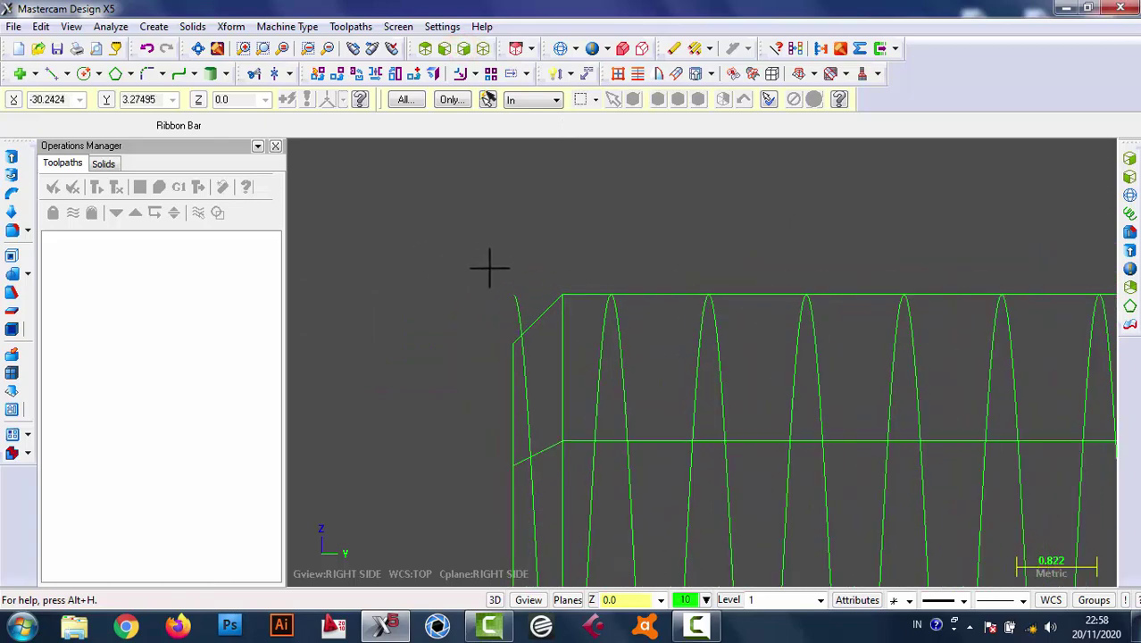
{"action": "scroll", "coordinate": [490, 267], "scroll_direction": "up", "scroll_amount": 1}
- Draw a 3-sided polygon of radius 0.26 anchored at the helix end point
{"action": "left_click", "coordinate": [131, 73]}
{"action": "left_click", "coordinate": [193, 139]}
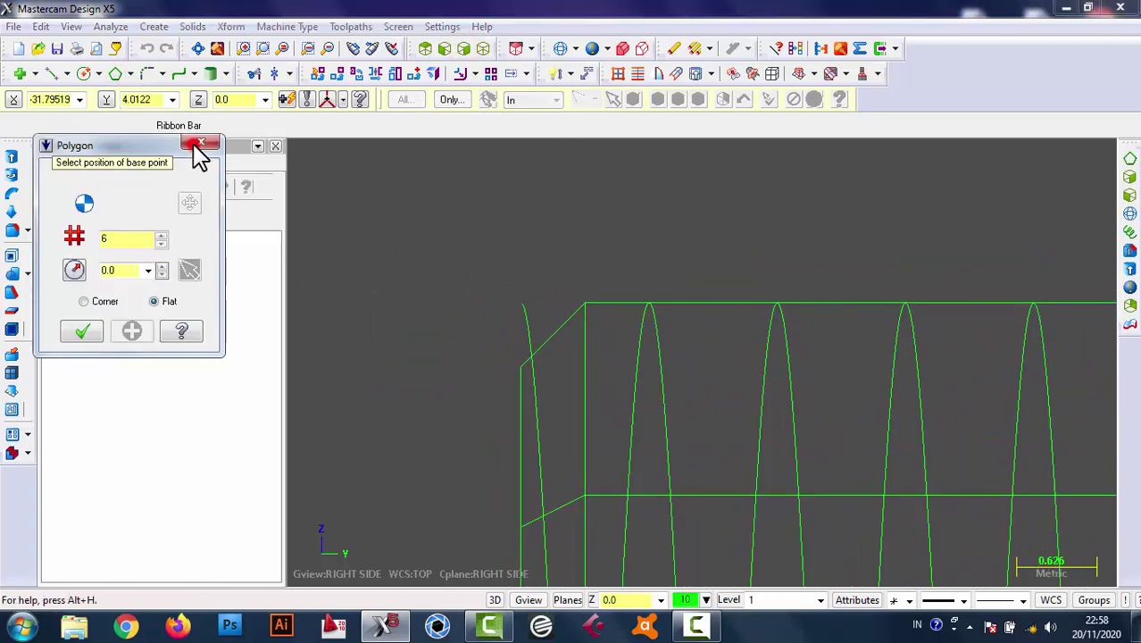
{"action": "double_click", "coordinate": [124, 238]}
{"action": "type", "text": "3"}
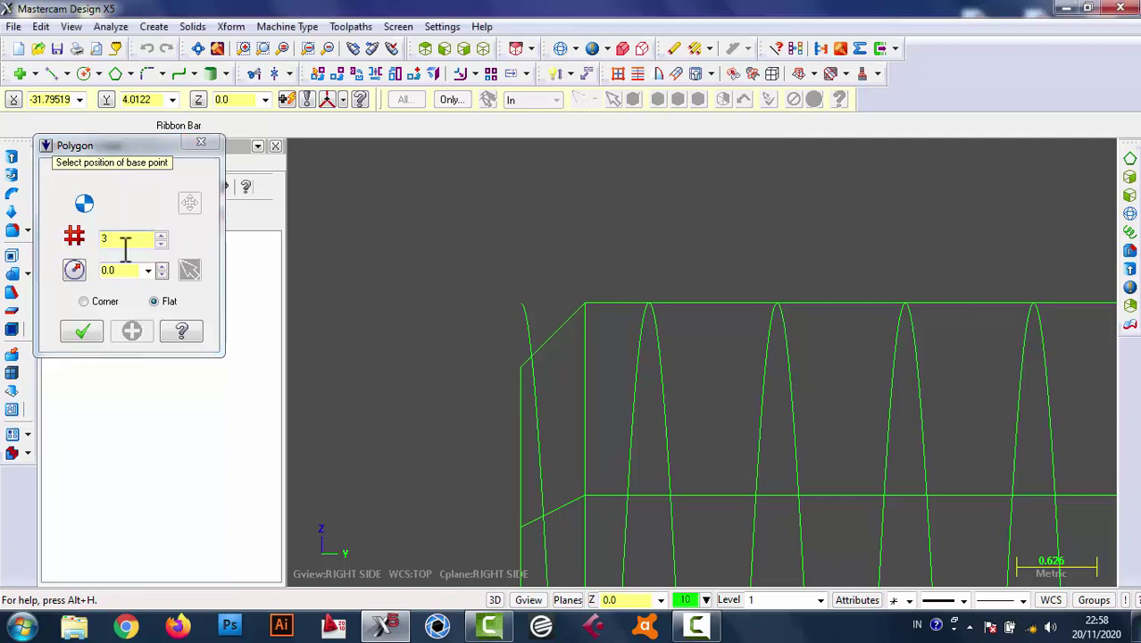
{"action": "left_click", "coordinate": [519, 302]}
{"action": "left_click", "coordinate": [540, 317]}
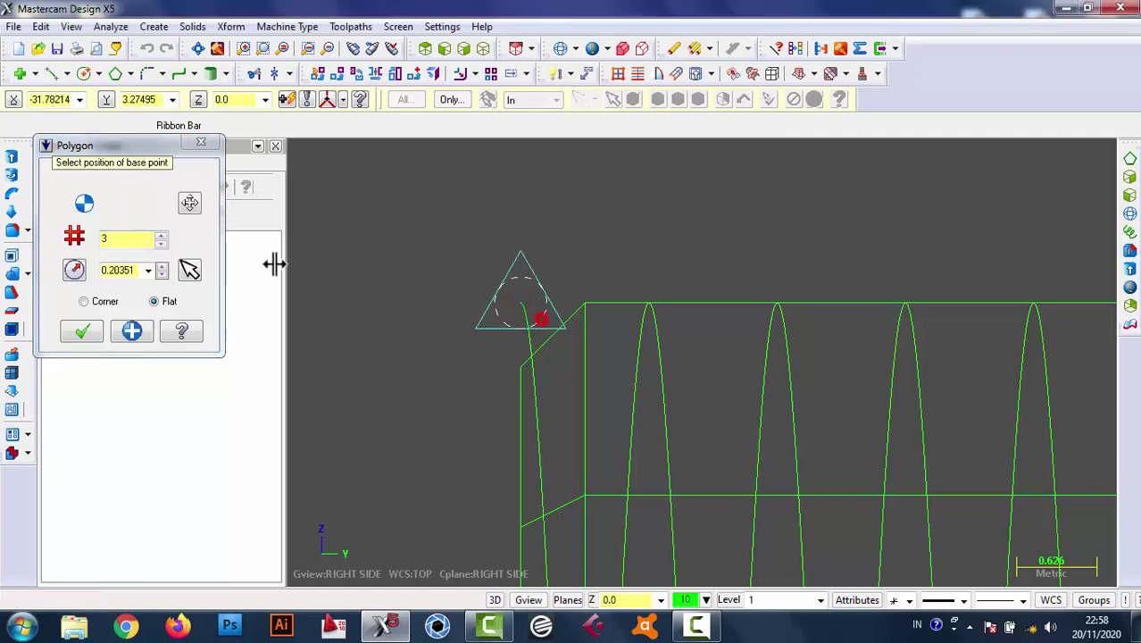
{"action": "double_click", "coordinate": [125, 270]}
{"action": "type", "text": ".26"}
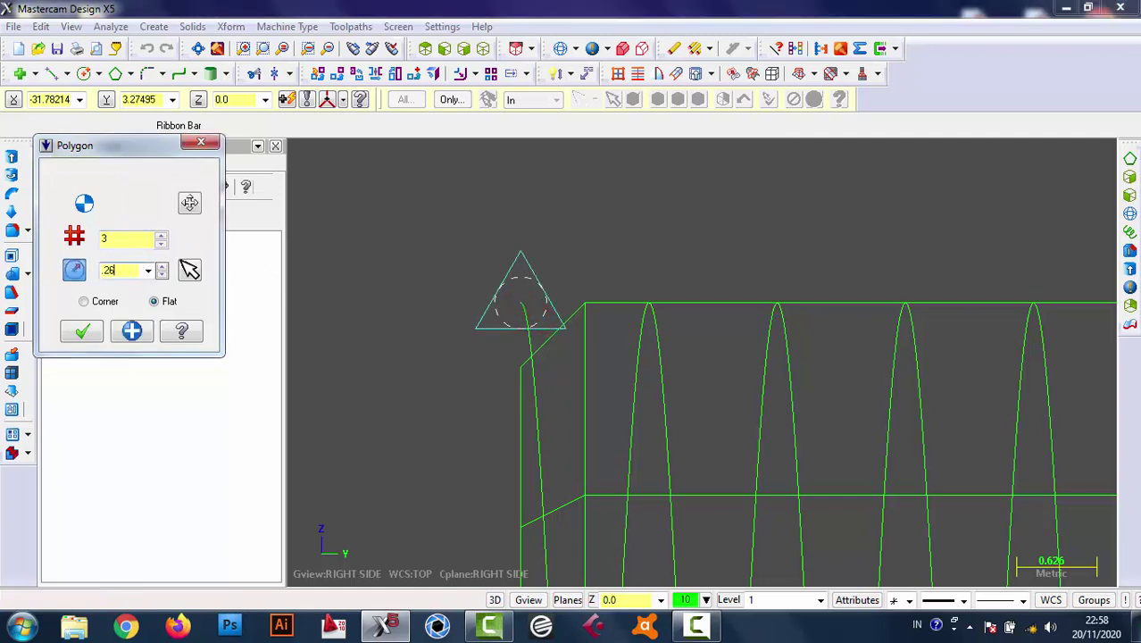
{"action": "left_click", "coordinate": [132, 335]}
{"action": "left_click", "coordinate": [85, 333]}
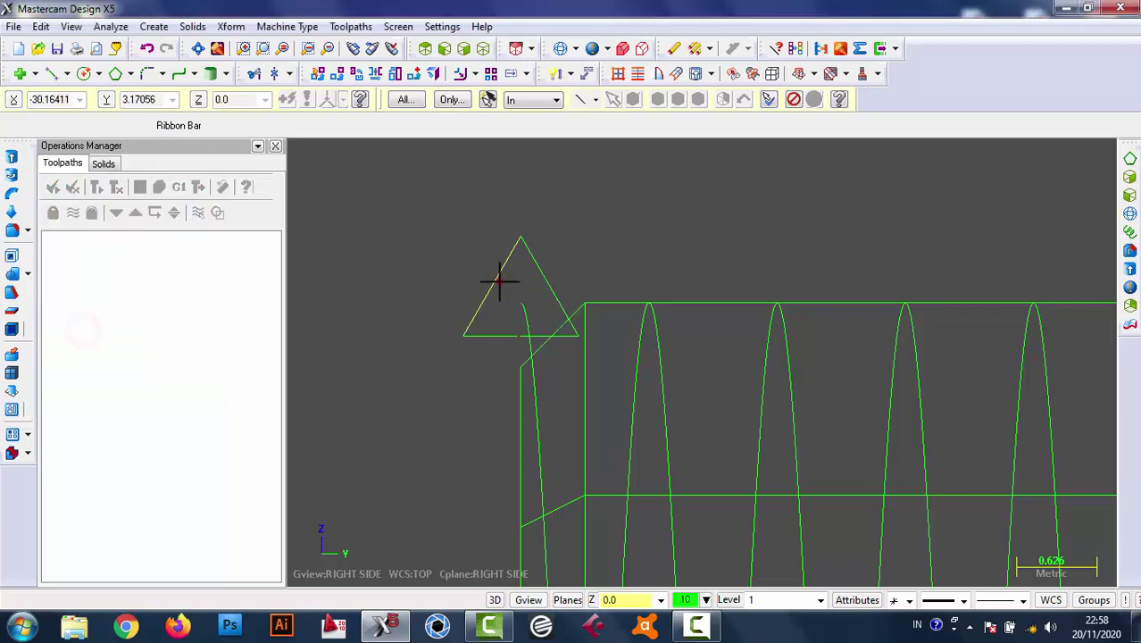
- Rotate the triangle 60° (Move, not copy) about the helix end point
{"action": "left_click", "coordinate": [355, 73]}
{"action": "type", "text": "6"}
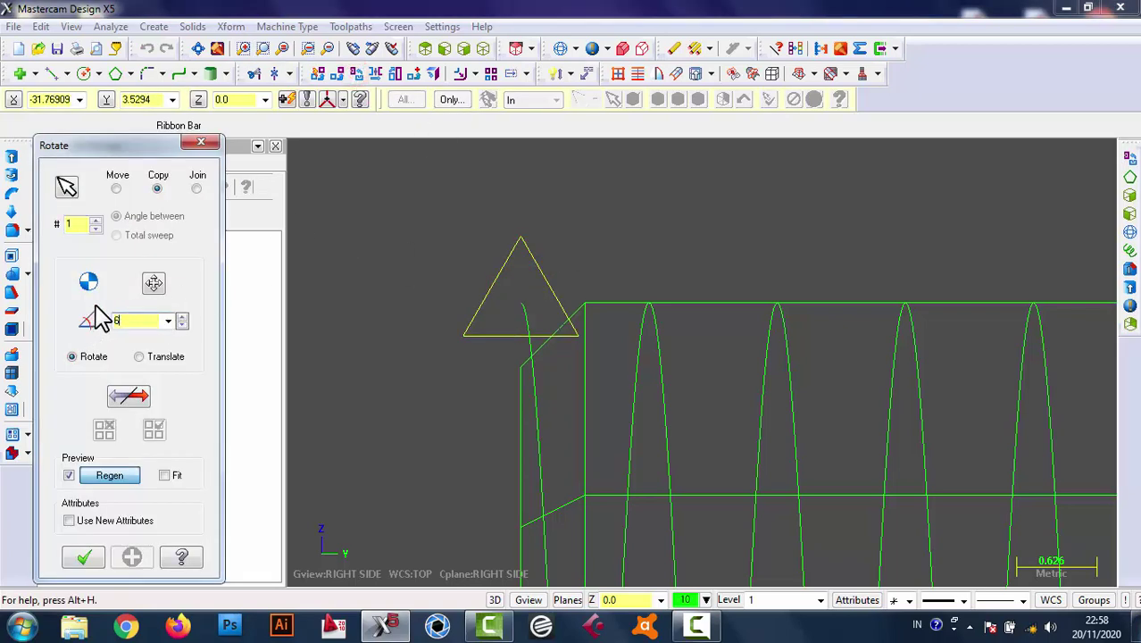
{"action": "type", "text": "0.0"}
{"action": "key", "text": "Return"}
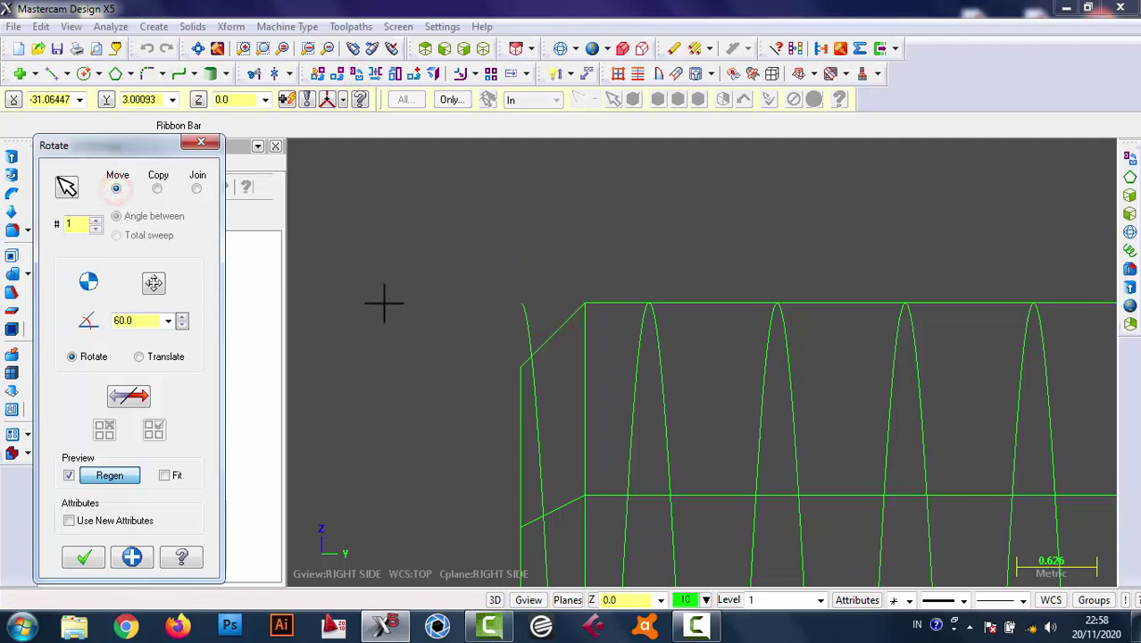
{"action": "left_click", "coordinate": [154, 284]}
{"action": "left_click", "coordinate": [518, 305]}
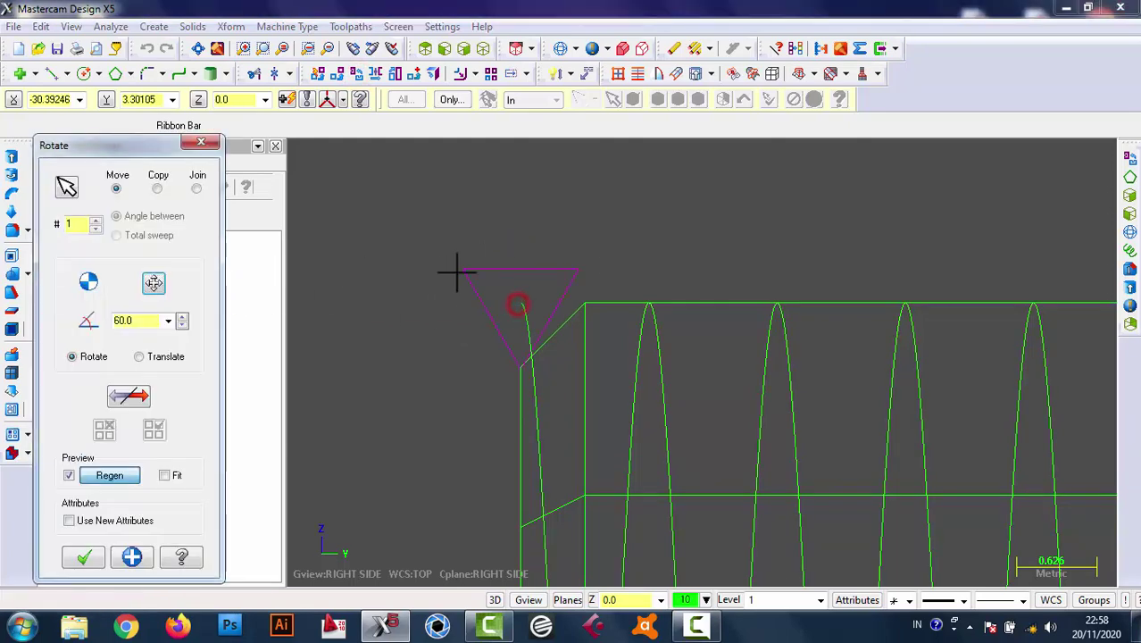
{"action": "left_click", "coordinate": [83, 558]}
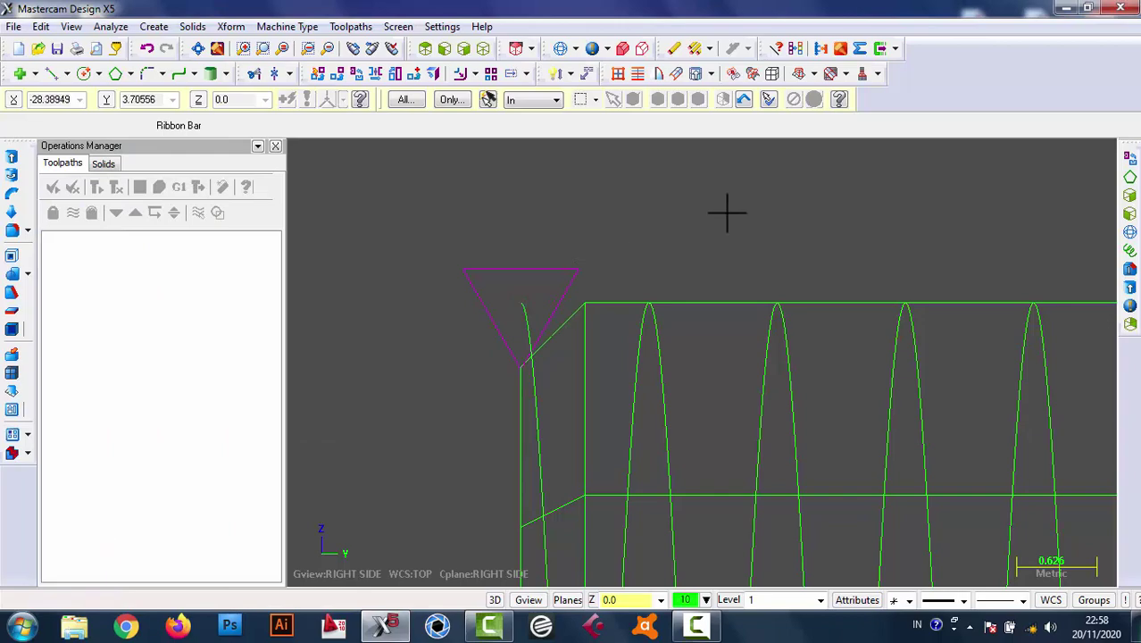
{"action": "mouse_move", "coordinate": [681, 211]}
{"action": "middle_mouse_down"}
{"action": "mouse_move", "coordinate": [646, 198]}
{"action": "mouse_move", "coordinate": [688, 212]}
{"action": "mouse_move", "coordinate": [705, 203]}
{"action": "mouse_move", "coordinate": [695, 232]}
{"action": "mouse_move", "coordinate": [576, 229]}
{"action": "mouse_move", "coordinate": [536, 205]}
{"action": "middle_mouse_up"}
- Sweep the triangle along the helix as a Cut Body, then display the bolt shaded
{"action": "left_click", "coordinate": [192, 26]}
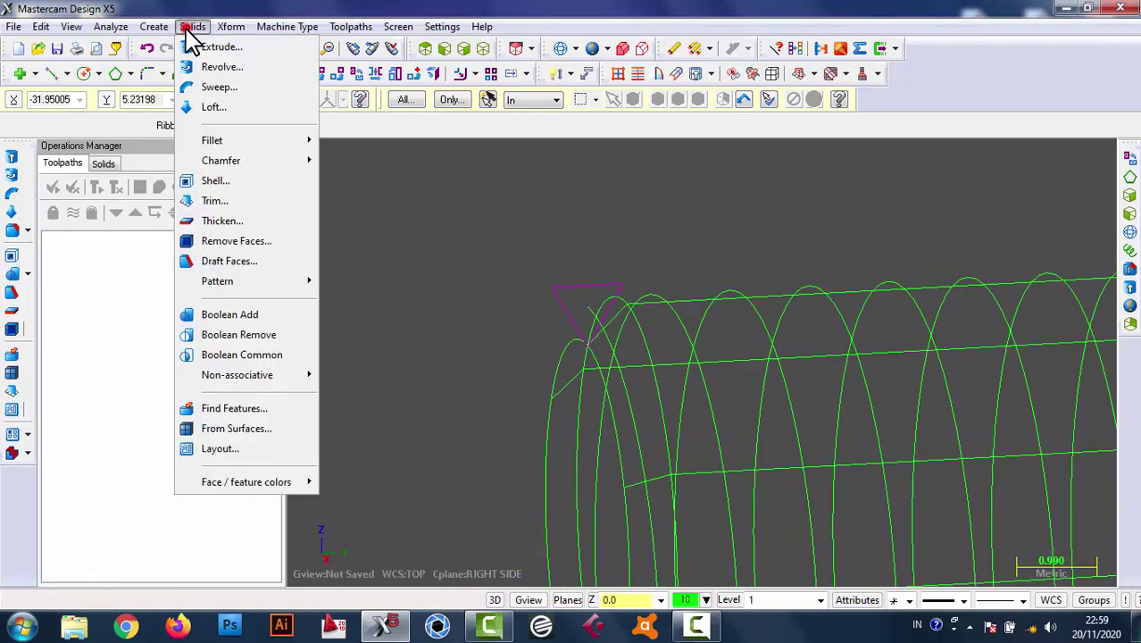
{"action": "left_click", "coordinate": [217, 82]}
{"action": "left_click", "coordinate": [581, 286]}
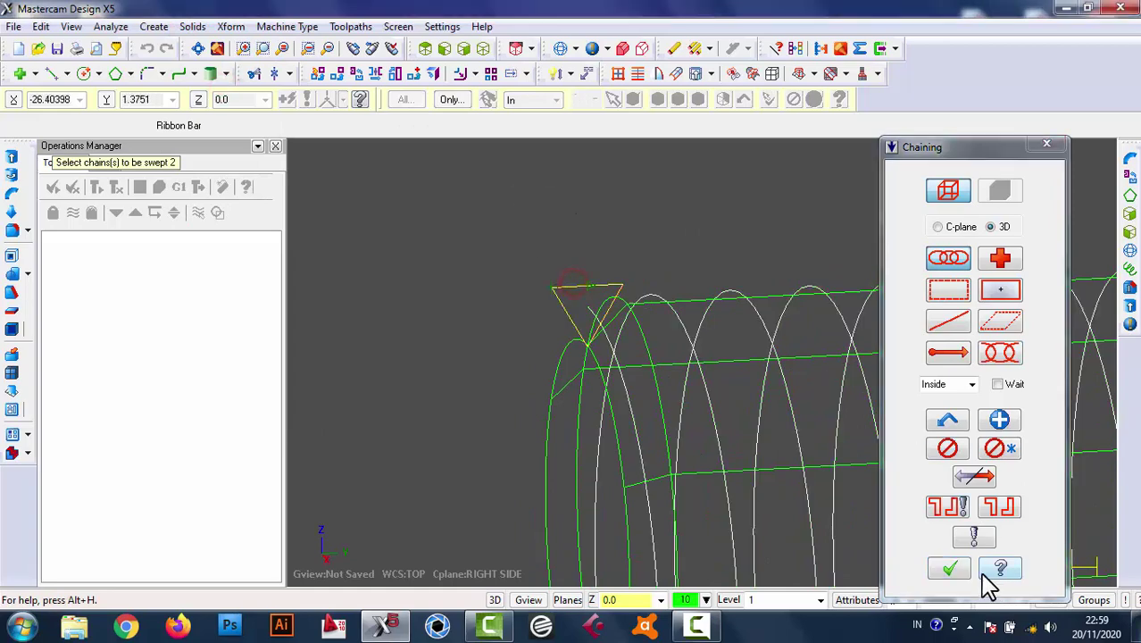
{"action": "left_click", "coordinate": [949, 567]}
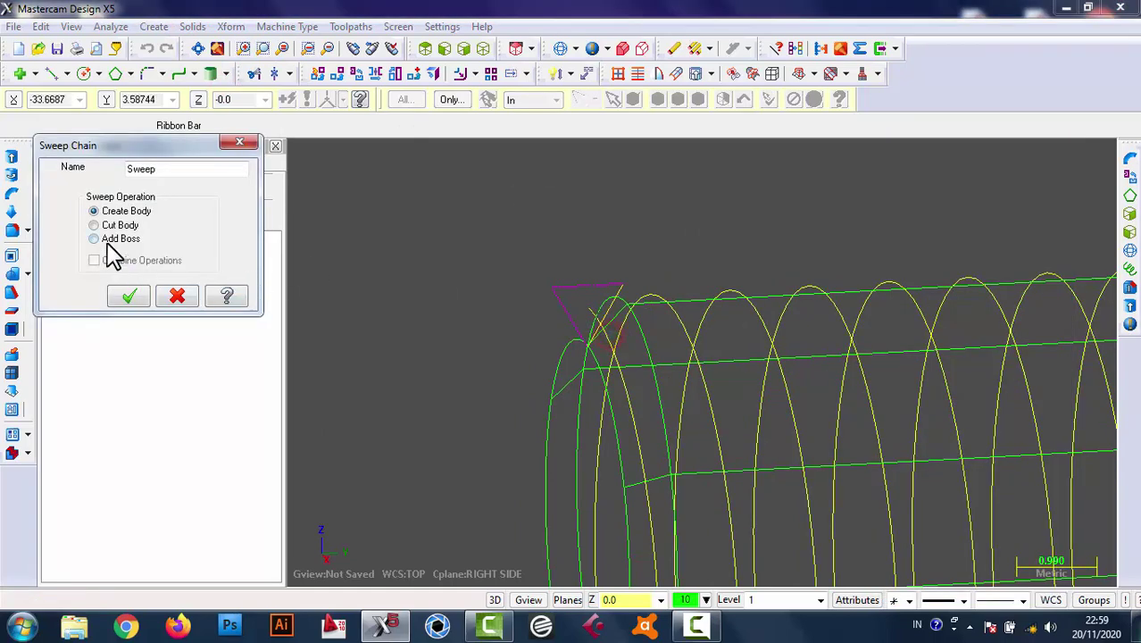
{"action": "left_click", "coordinate": [129, 294]}
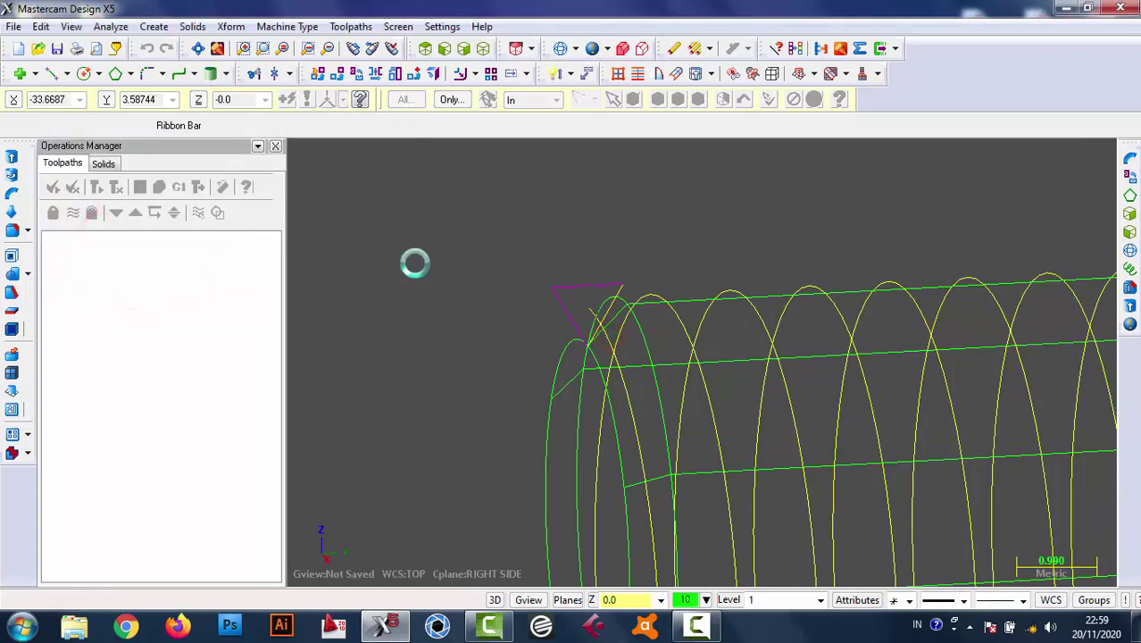
{"action": "left_click", "coordinate": [608, 50]}
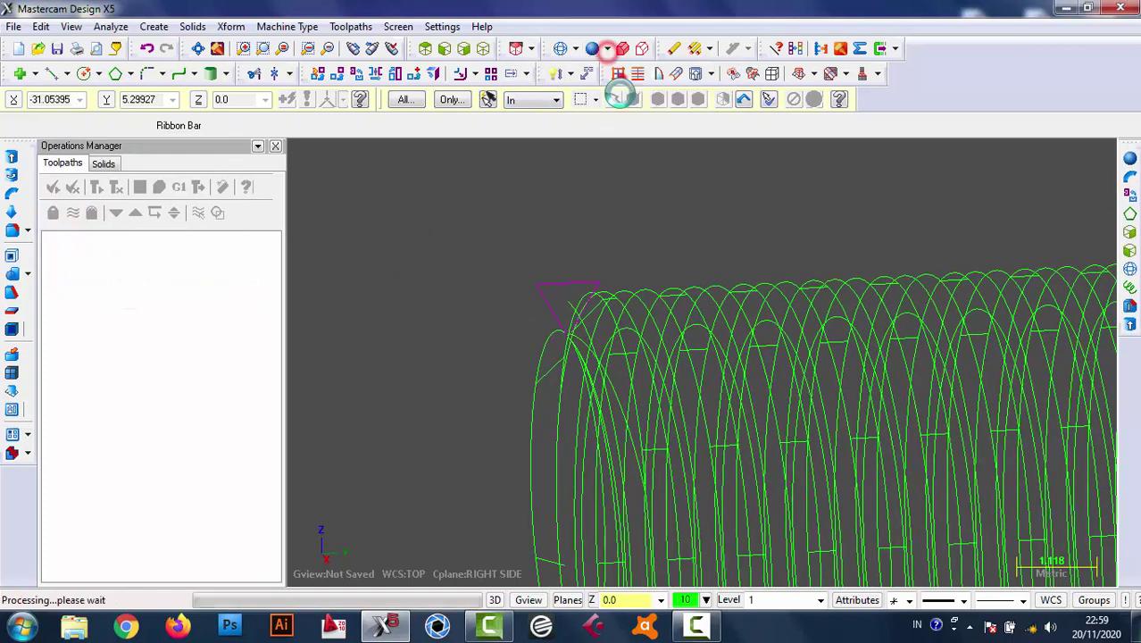
- In Right Side view, expand the solid's history down to the Sweep Cut feature
{"action": "key", "text": "alt+5"}
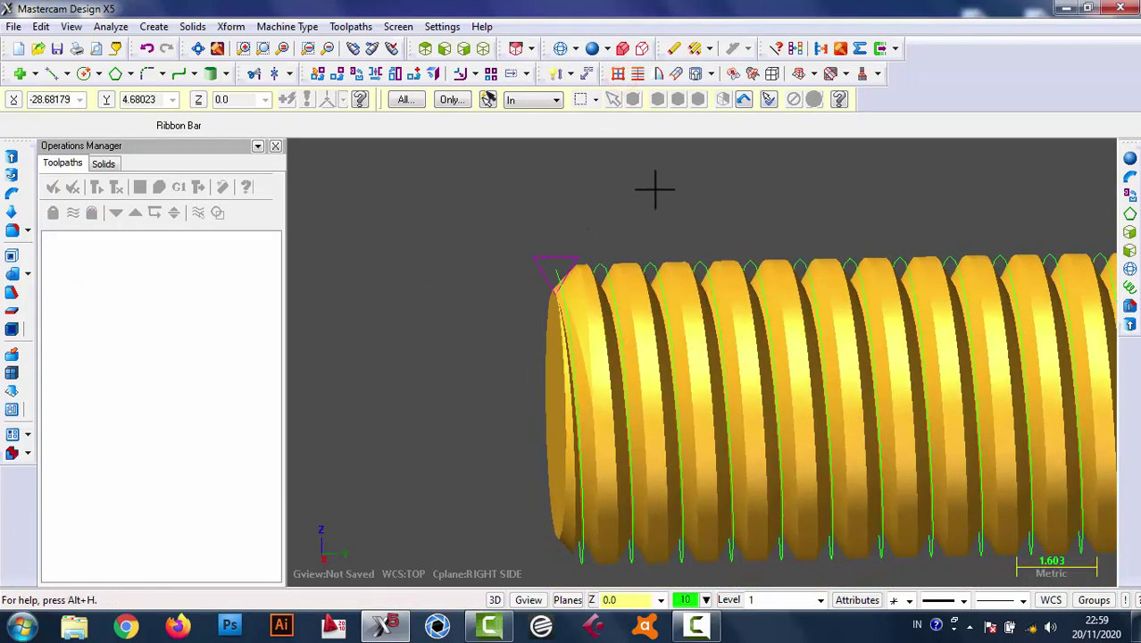
{"action": "scroll", "coordinate": [504, 143], "scroll_direction": "up", "scroll_amount": 3}
{"action": "scroll", "coordinate": [525, 245], "scroll_direction": "up", "scroll_amount": 2}
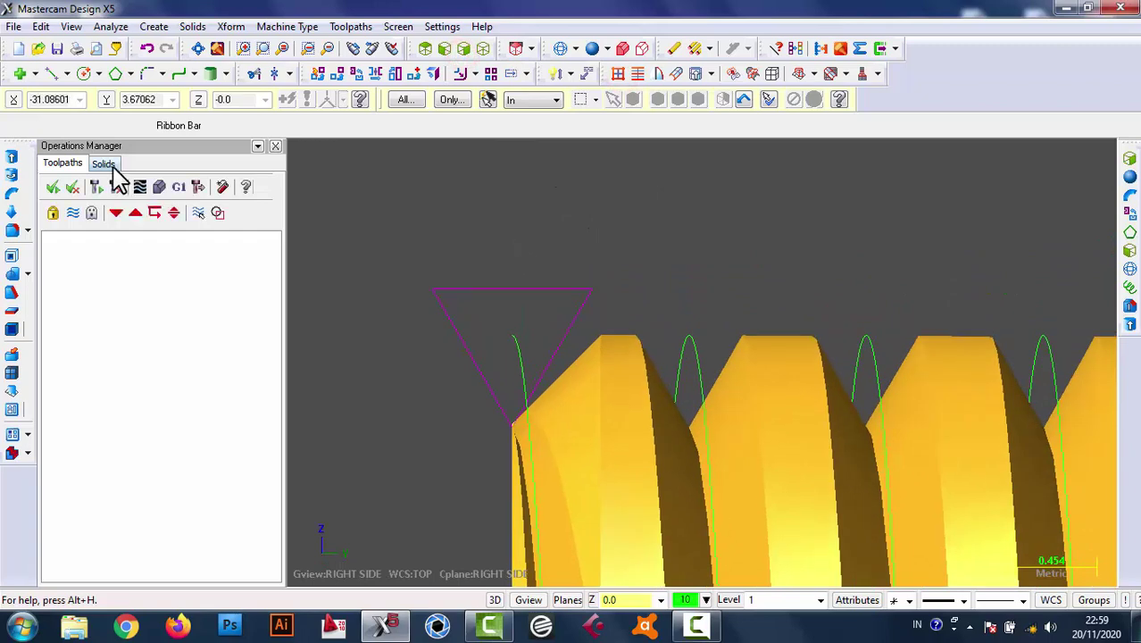
{"action": "left_click", "coordinate": [105, 165]}
{"action": "left_click", "coordinate": [50, 212]}
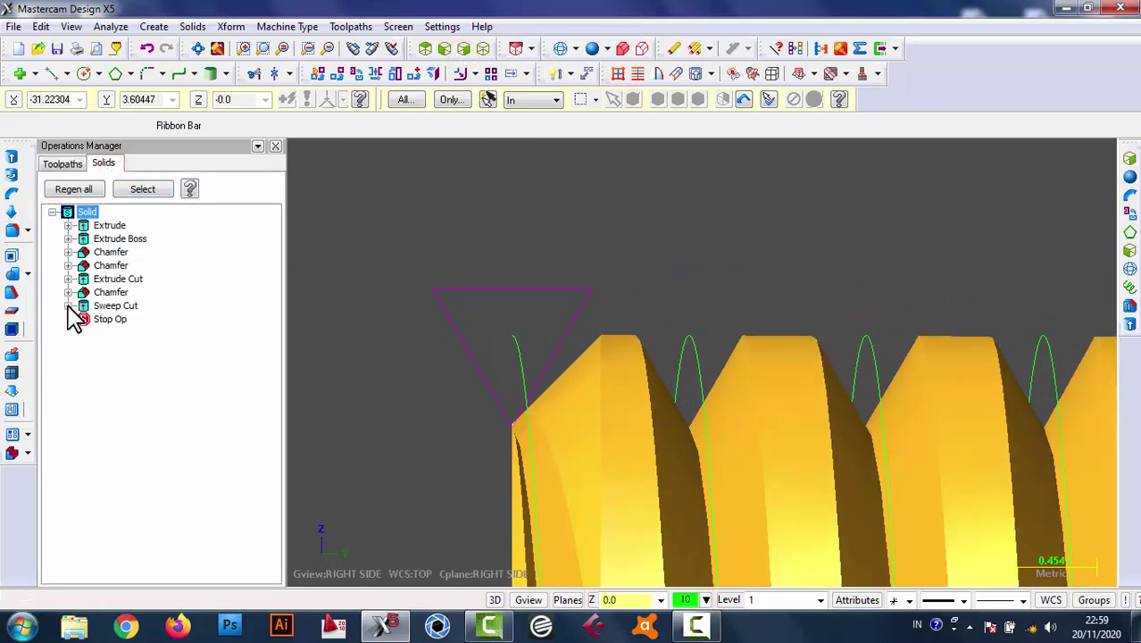
{"action": "left_click", "coordinate": [67, 306]}
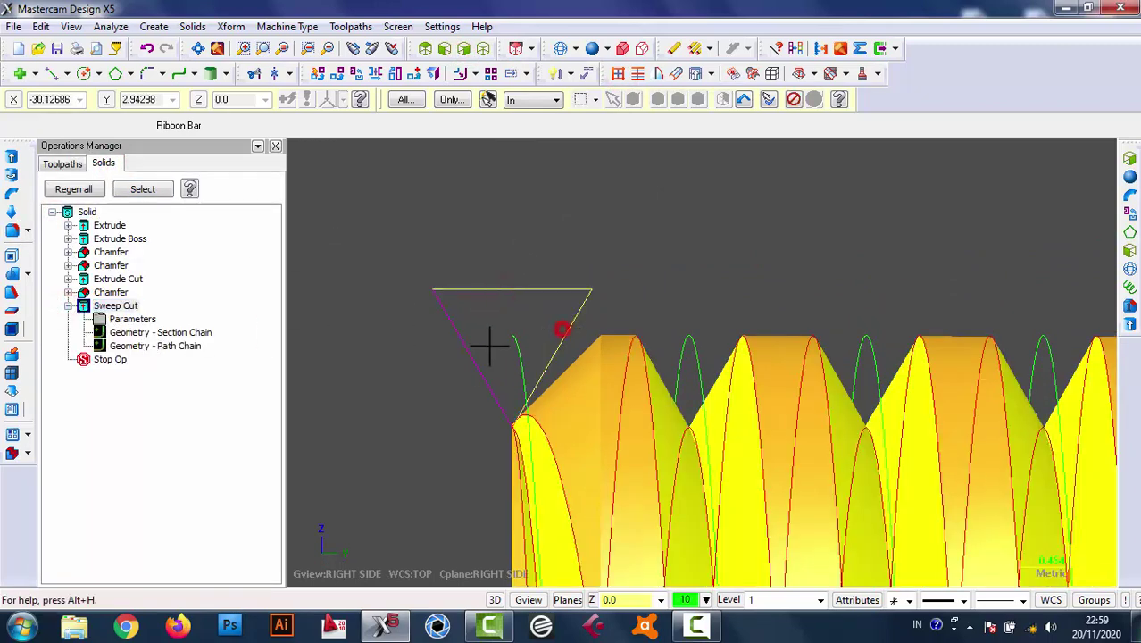
- Translate the triangular profile higher to the shank's edge with Dynamic Xform
{"action": "left_click", "coordinate": [314, 73]}
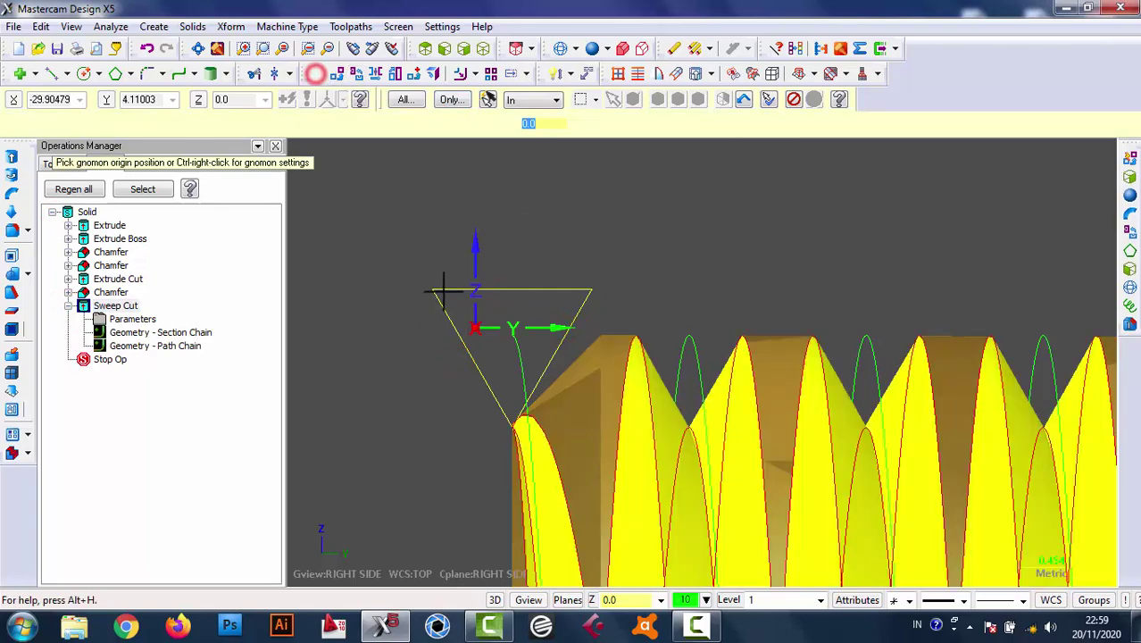
{"action": "left_click", "coordinate": [432, 288]}
{"action": "left_click", "coordinate": [421, 279]}
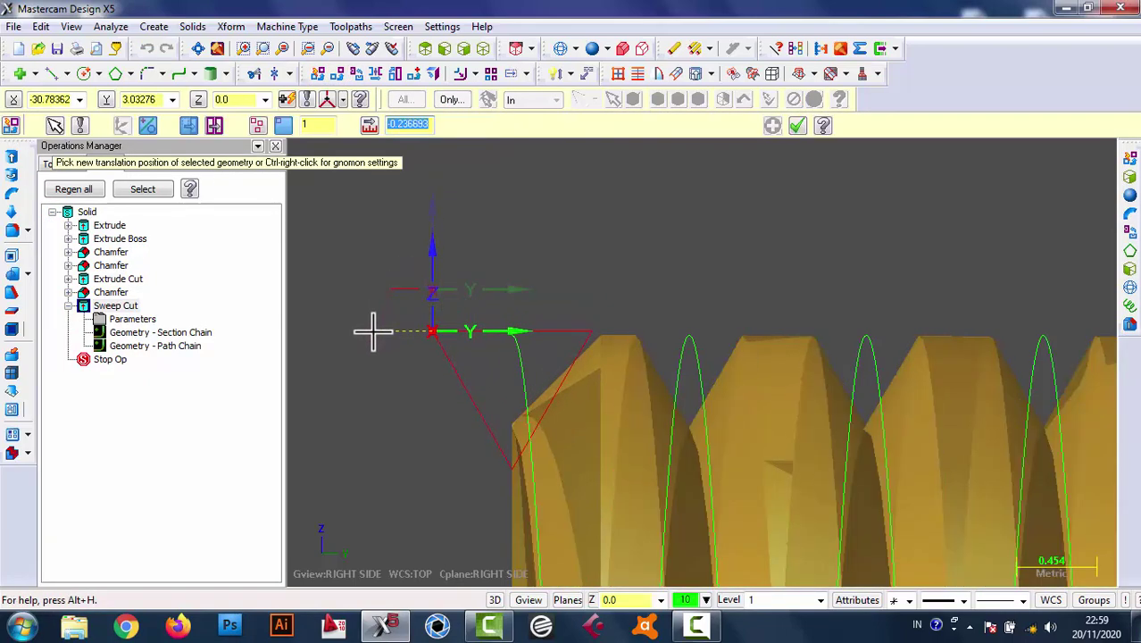
{"action": "left_click", "coordinate": [373, 327]}
{"action": "left_click", "coordinate": [772, 126]}
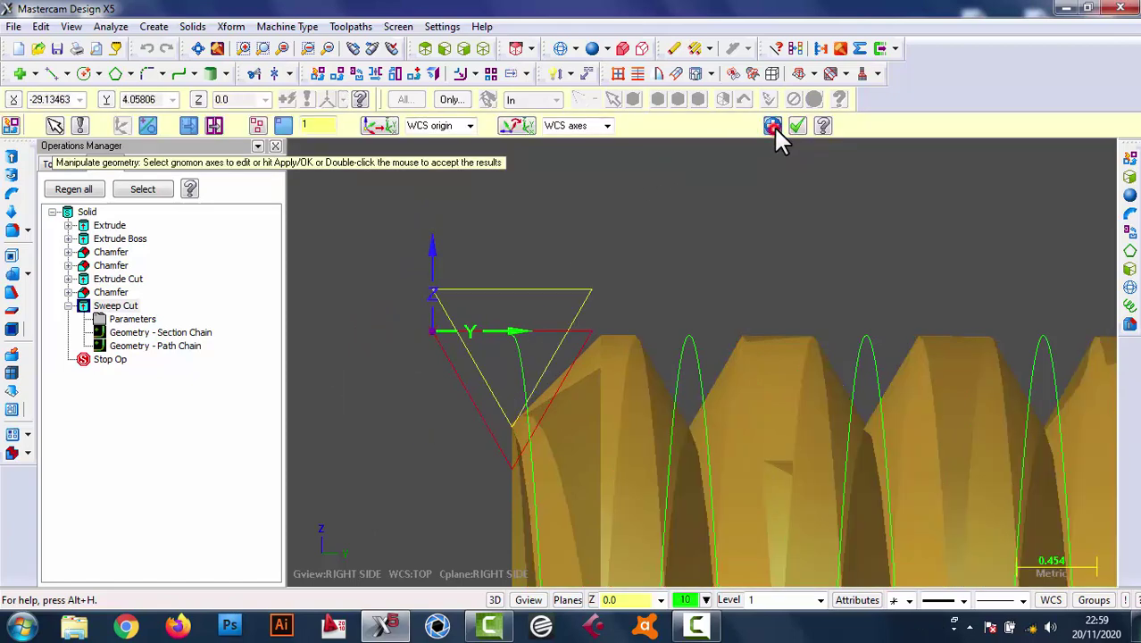
{"action": "key", "text": "Escape"}
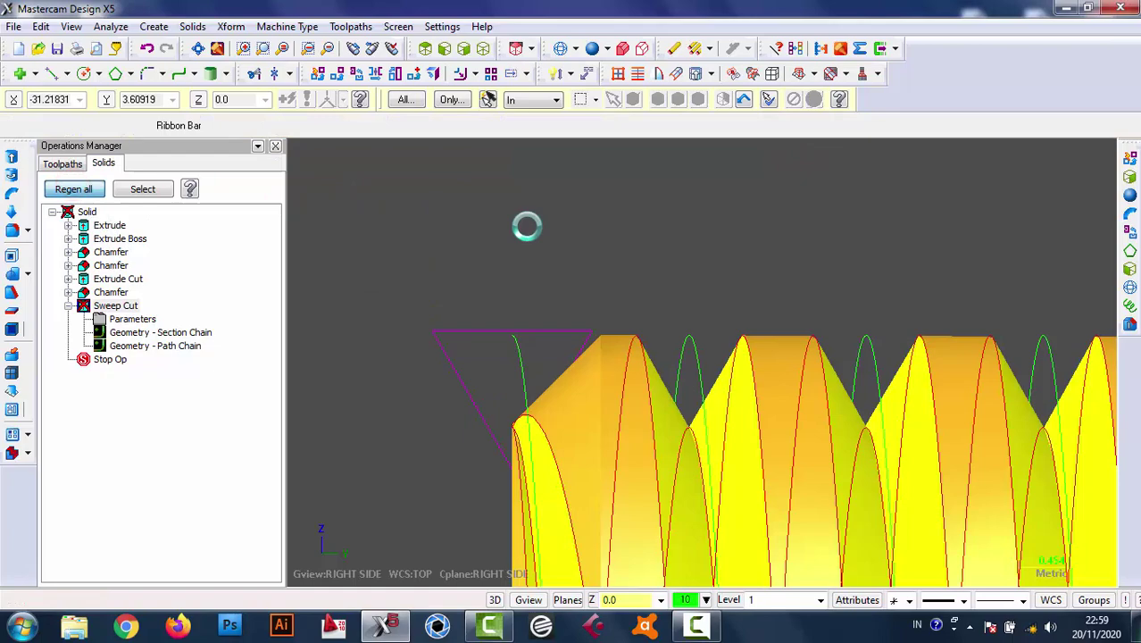
- Start an Endpoint line at the helix end and end it outside the shank in Top view
{"action": "scroll", "coordinate": [527, 227], "scroll_direction": "down", "scroll_amount": 1}
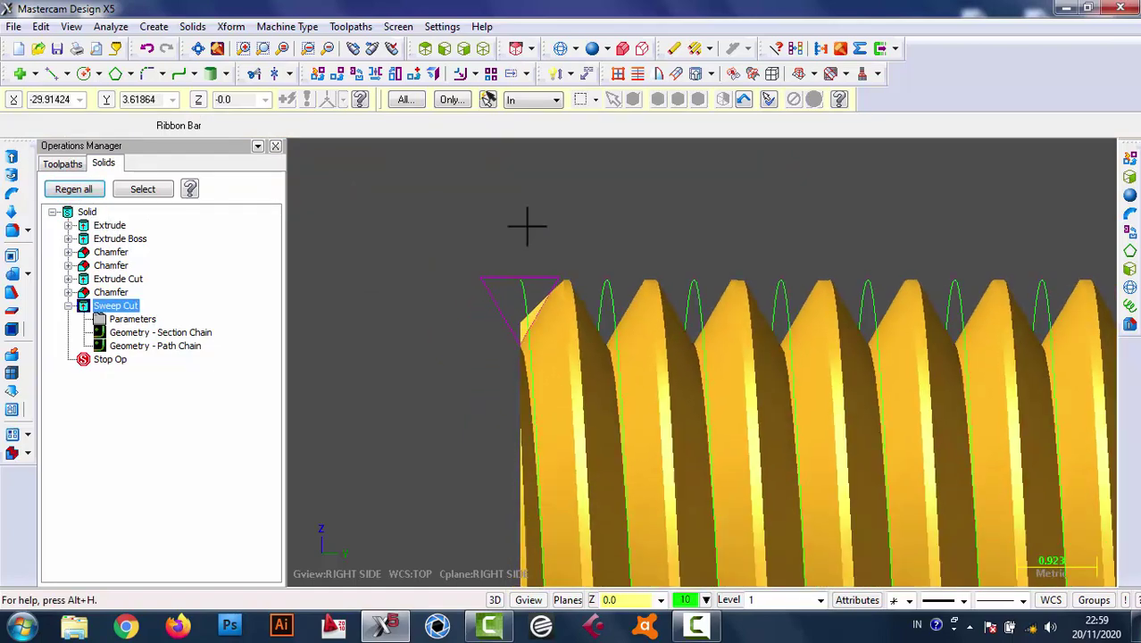
{"action": "scroll", "coordinate": [476, 219], "scroll_direction": "down", "scroll_amount": 2}
{"action": "scroll", "coordinate": [437, 303], "scroll_direction": "down", "scroll_amount": 2}
{"action": "scroll", "coordinate": [683, 398], "scroll_direction": "down", "scroll_amount": 1}
{"action": "mouse_move", "coordinate": [682, 397]}
{"action": "middle_mouse_down"}
{"action": "mouse_move", "coordinate": [598, 408]}
{"action": "mouse_move", "coordinate": [932, 393]}
{"action": "mouse_move", "coordinate": [634, 401]}
{"action": "mouse_move", "coordinate": [627, 416]}
{"action": "mouse_move", "coordinate": [658, 413]}
{"action": "middle_mouse_up"}
{"action": "scroll", "coordinate": [449, 311], "scroll_direction": "up", "scroll_amount": 1}
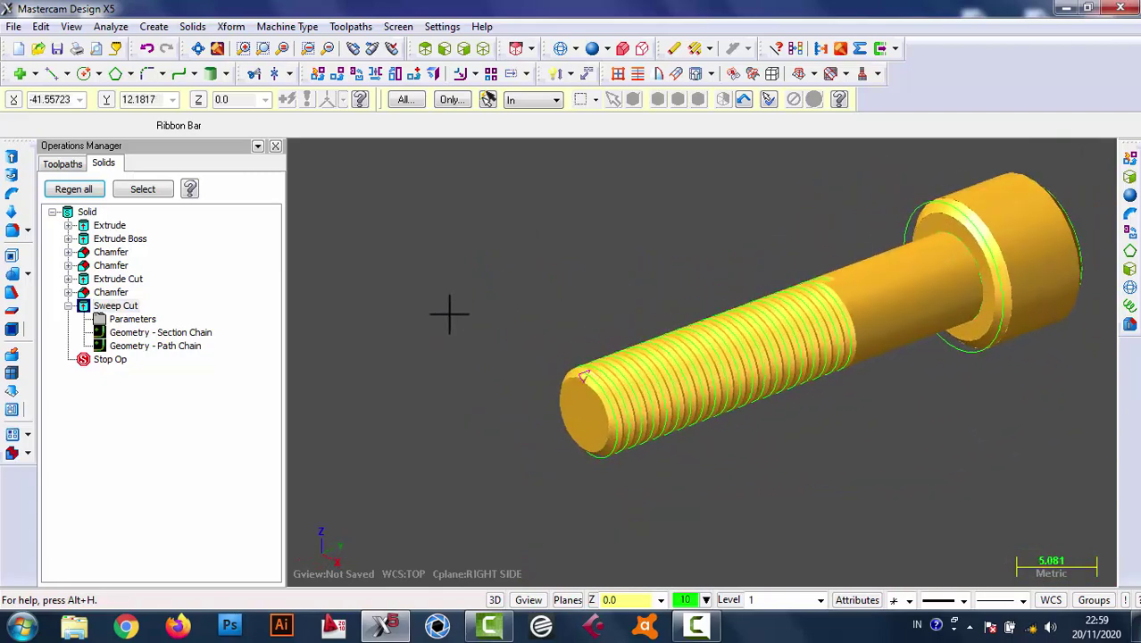
{"action": "scroll", "coordinate": [448, 311], "scroll_direction": "up", "scroll_amount": 1}
{"action": "left_click", "coordinate": [50, 75]}
{"action": "scroll", "coordinate": [555, 299], "scroll_direction": "up", "scroll_amount": 1}
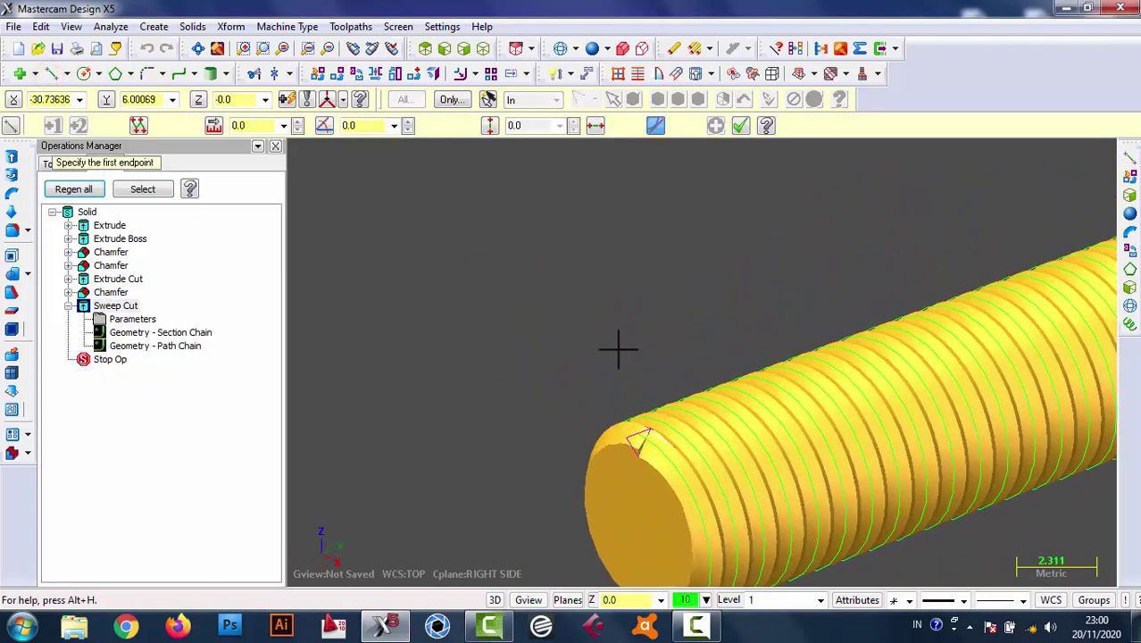
{"action": "scroll", "coordinate": [616, 346], "scroll_direction": "up", "scroll_amount": 1}
{"action": "scroll", "coordinate": [647, 462], "scroll_direction": "up", "scroll_amount": 1}
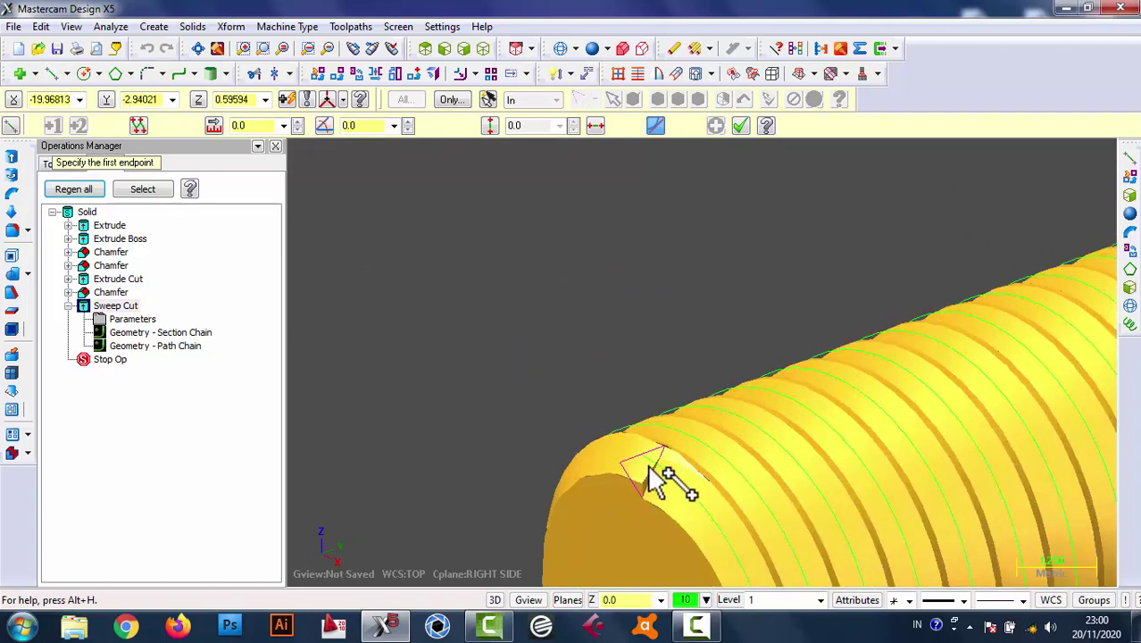
{"action": "scroll", "coordinate": [645, 462], "scroll_direction": "up", "scroll_amount": 1}
{"action": "left_click", "coordinate": [637, 447]}
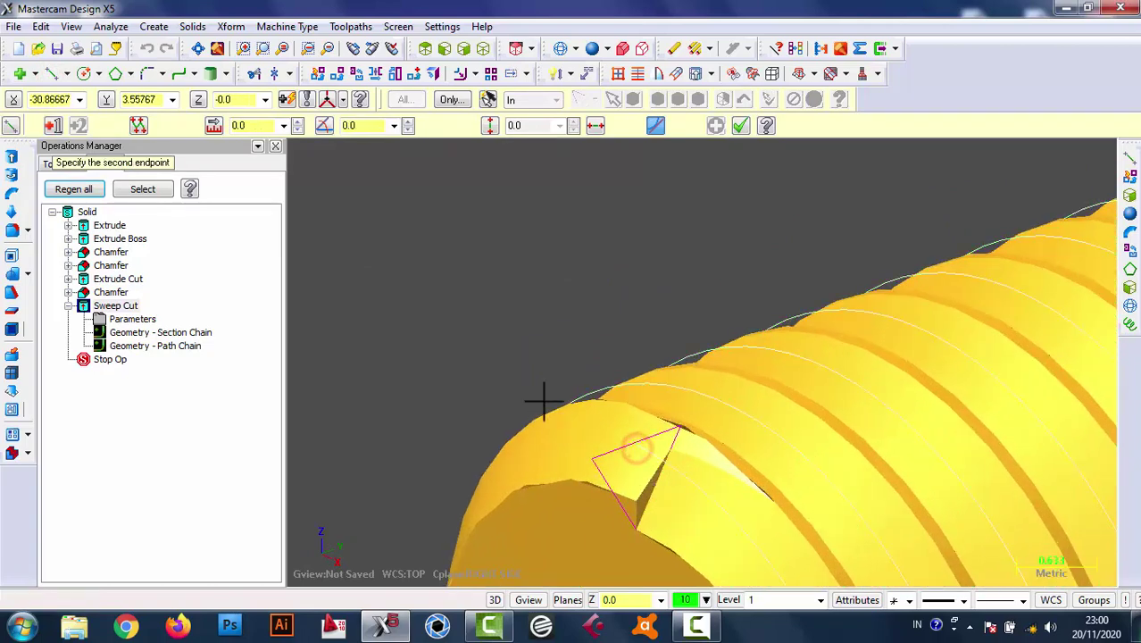
{"action": "left_click", "coordinate": [425, 48]}
{"action": "scroll", "coordinate": [677, 458], "scroll_direction": "up", "scroll_amount": 1}
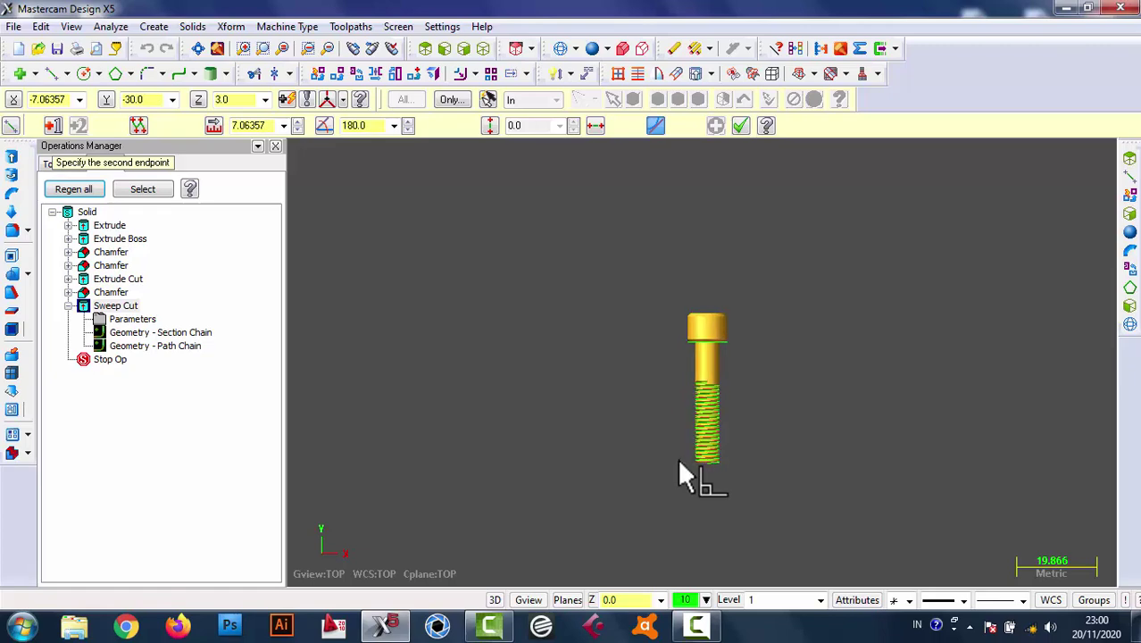
{"action": "scroll", "coordinate": [679, 458], "scroll_direction": "up", "scroll_amount": 2}
{"action": "scroll", "coordinate": [705, 466], "scroll_direction": "up", "scroll_amount": 1}
{"action": "left_click", "coordinate": [709, 470]}
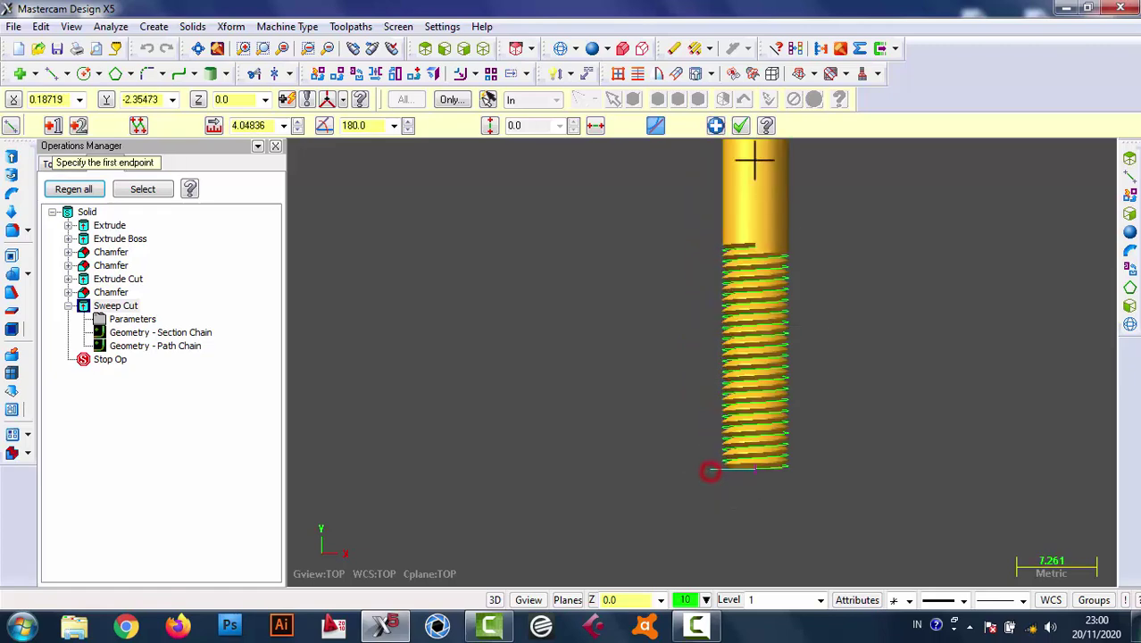
- Redraw the run-out line from the helix end near the head and confirm it
{"action": "scroll", "coordinate": [805, 232], "scroll_direction": "up", "scroll_amount": 2}
{"action": "scroll", "coordinate": [804, 283], "scroll_direction": "up", "scroll_amount": 1}
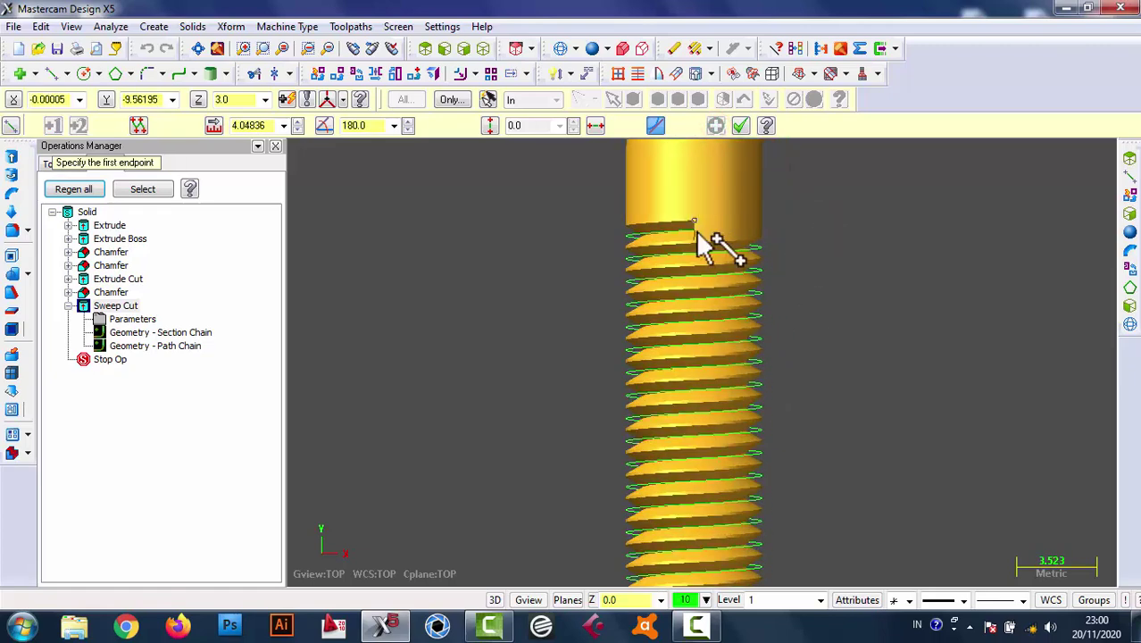
{"action": "scroll", "coordinate": [707, 241], "scroll_direction": "up", "scroll_amount": 1}
{"action": "scroll", "coordinate": [707, 241], "scroll_direction": "up", "scroll_amount": 2}
{"action": "scroll", "coordinate": [705, 240], "scroll_direction": "up", "scroll_amount": 1}
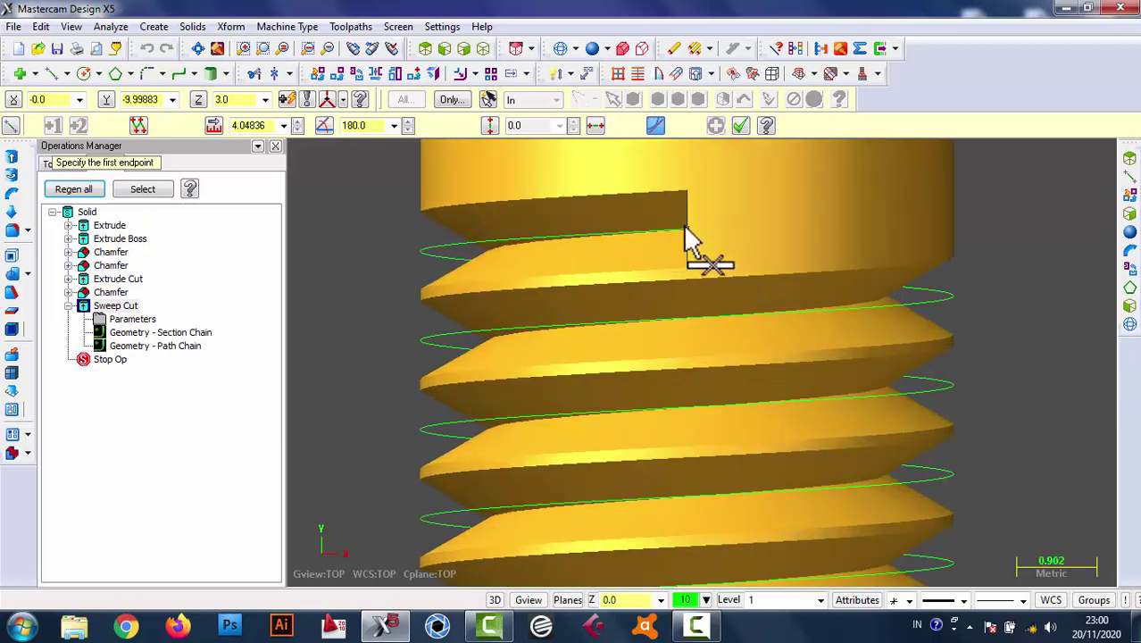
{"action": "left_click", "coordinate": [686, 233]}
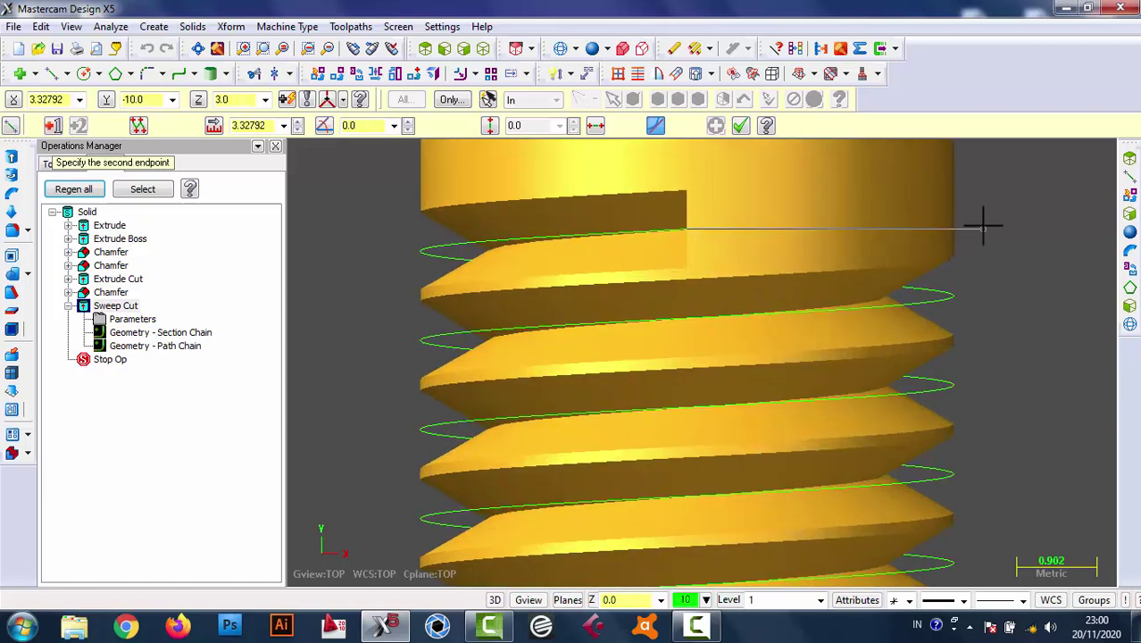
{"action": "left_click", "coordinate": [741, 126]}
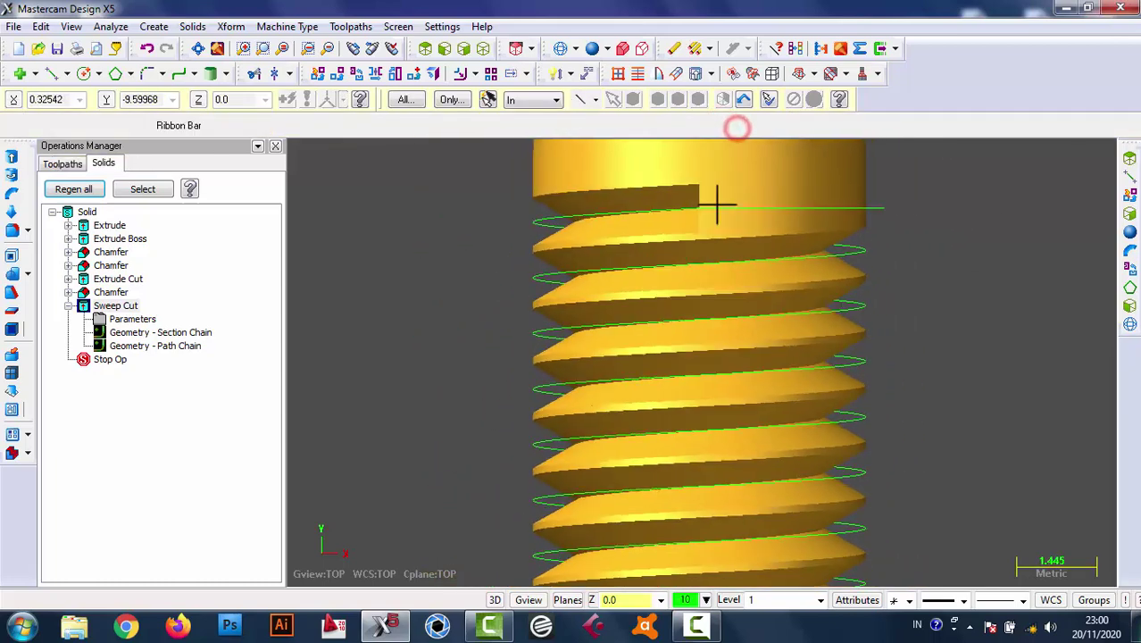
{"action": "scroll", "coordinate": [714, 223], "scroll_direction": "down", "scroll_amount": 3}
{"action": "mouse_move", "coordinate": [703, 256]}
{"action": "middle_mouse_down"}
{"action": "mouse_move", "coordinate": [849, 217]}
{"action": "mouse_move", "coordinate": [762, 328]}
{"action": "middle_mouse_up"}
{"action": "scroll", "coordinate": [715, 348], "scroll_direction": "down", "scroll_amount": 1}
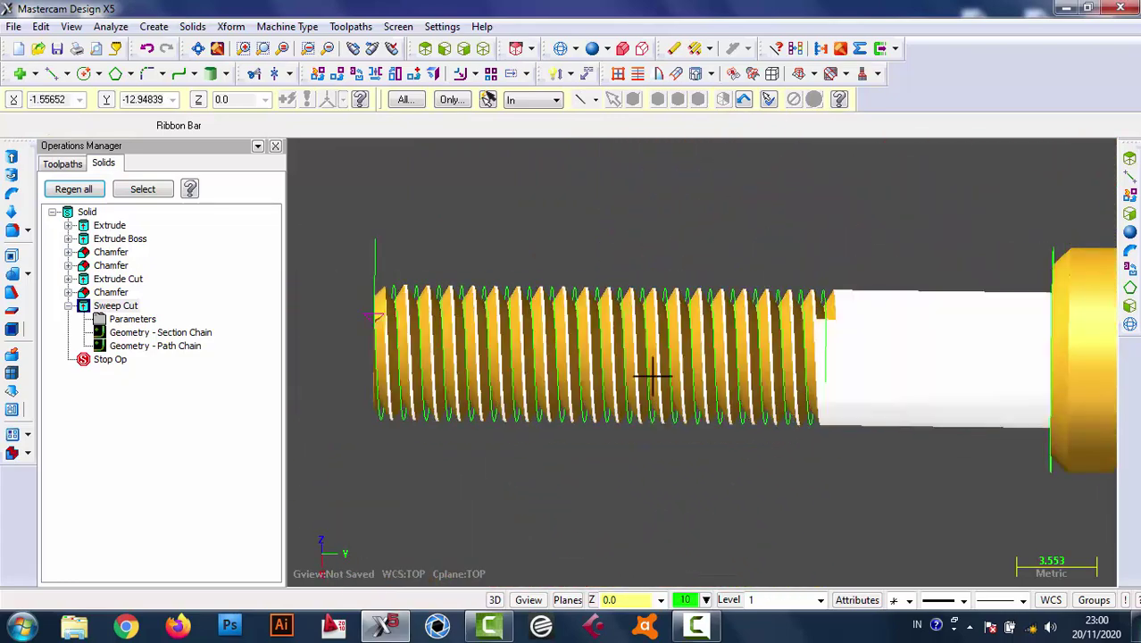
{"action": "scroll", "coordinate": [817, 357], "scroll_direction": "up", "scroll_amount": 2}
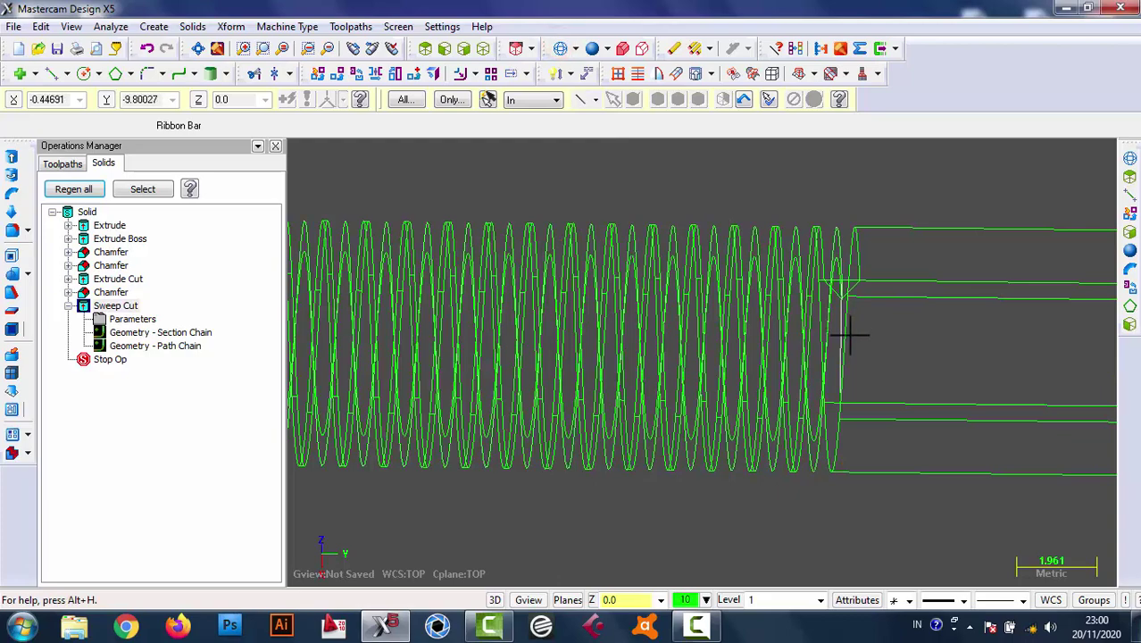
- Draw a second Endpoint run-out line from the helix end in Top view
{"action": "left_click", "coordinate": [50, 73]}
{"action": "scroll", "coordinate": [861, 364], "scroll_direction": "up", "scroll_amount": 1}
{"action": "scroll", "coordinate": [841, 256], "scroll_direction": "up", "scroll_amount": 1}
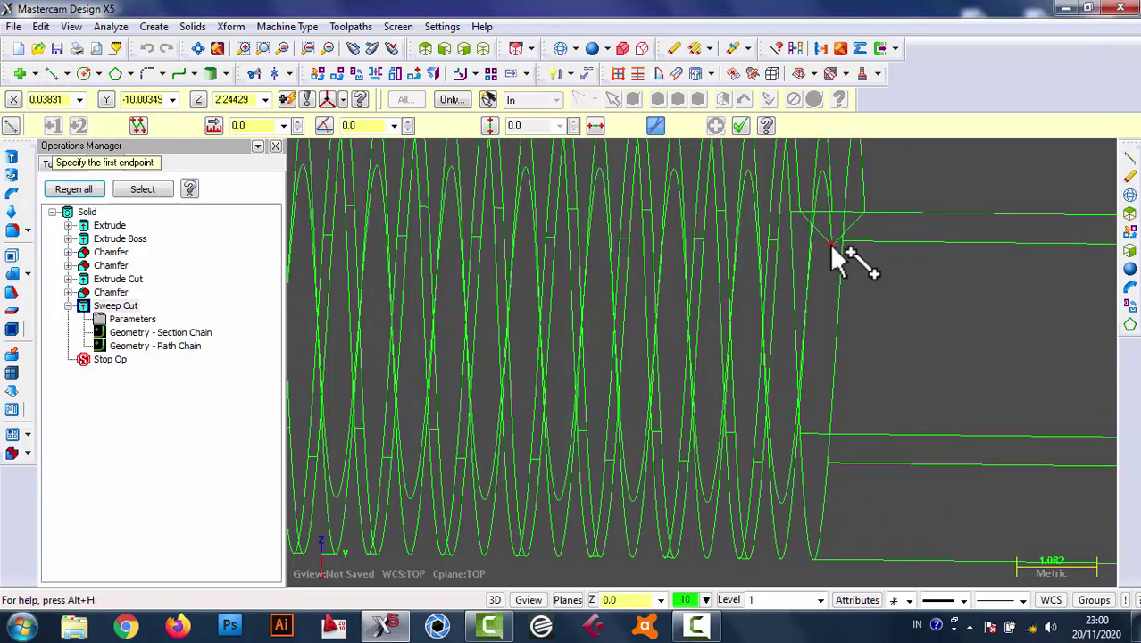
{"action": "left_click", "coordinate": [831, 245]}
{"action": "left_click", "coordinate": [425, 49]}
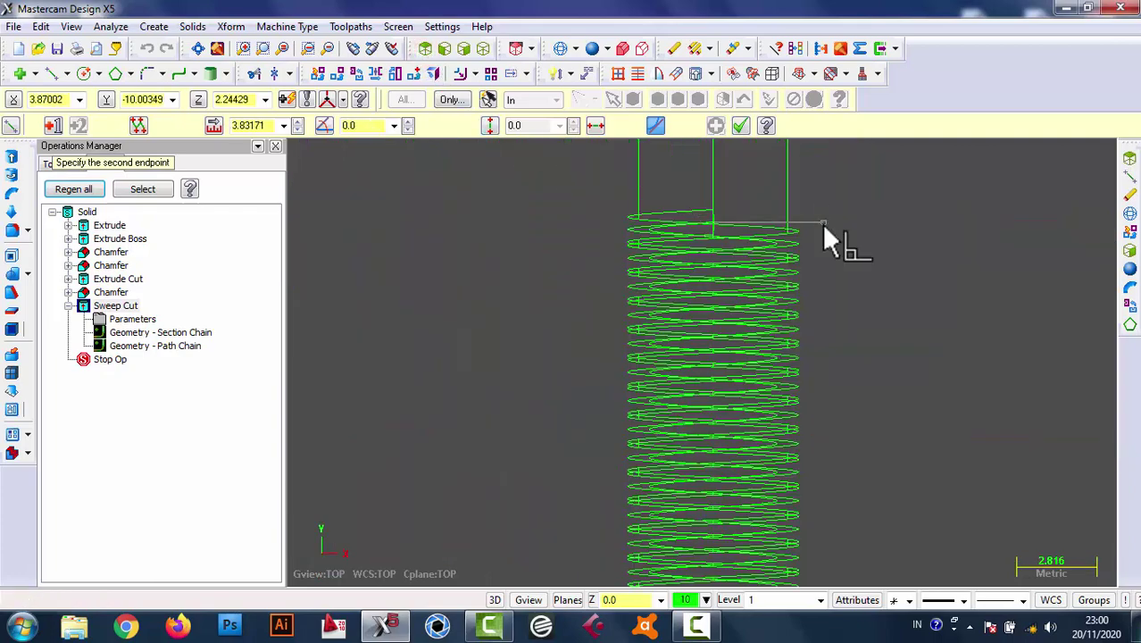
{"action": "scroll", "coordinate": [820, 220], "scroll_direction": "up", "scroll_amount": 1}
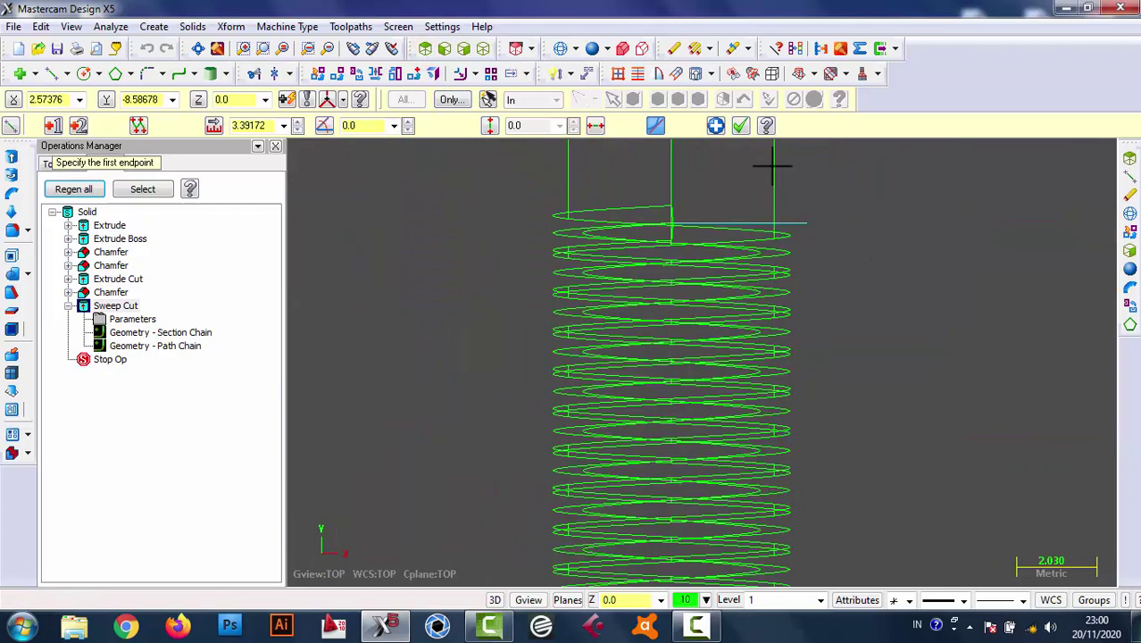
{"action": "left_click", "coordinate": [737, 125]}
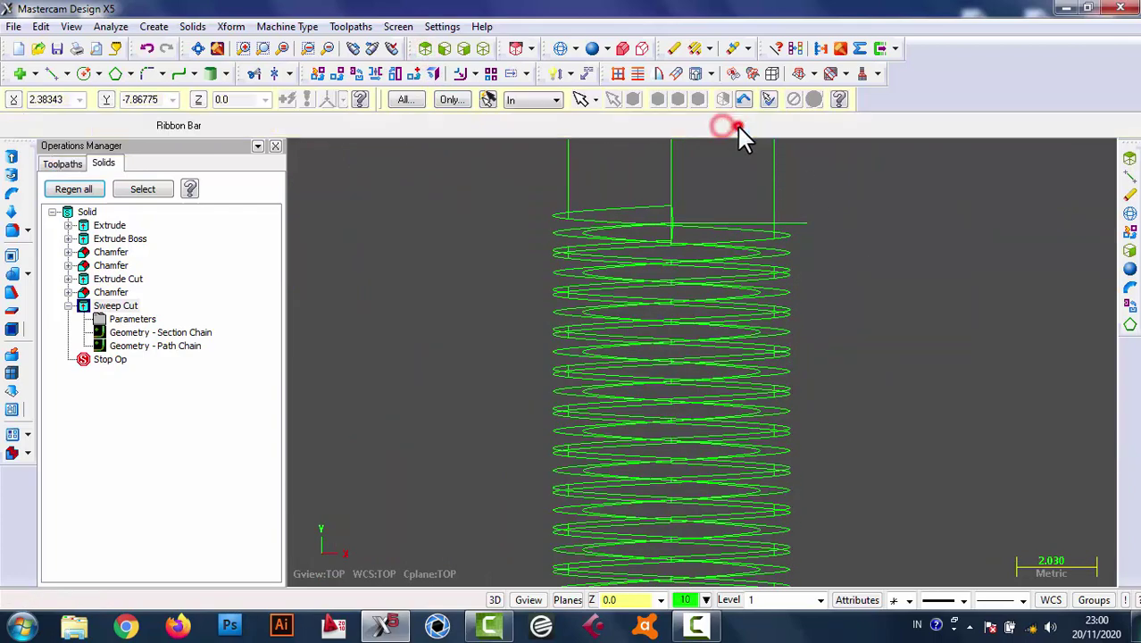
- Turn shading back on and orbit to an angled view of the bolt
{"action": "left_click", "coordinate": [592, 50]}
{"action": "middle_click_drag", "start_coordinate": [801, 183], "coordinate": [332, 256]}
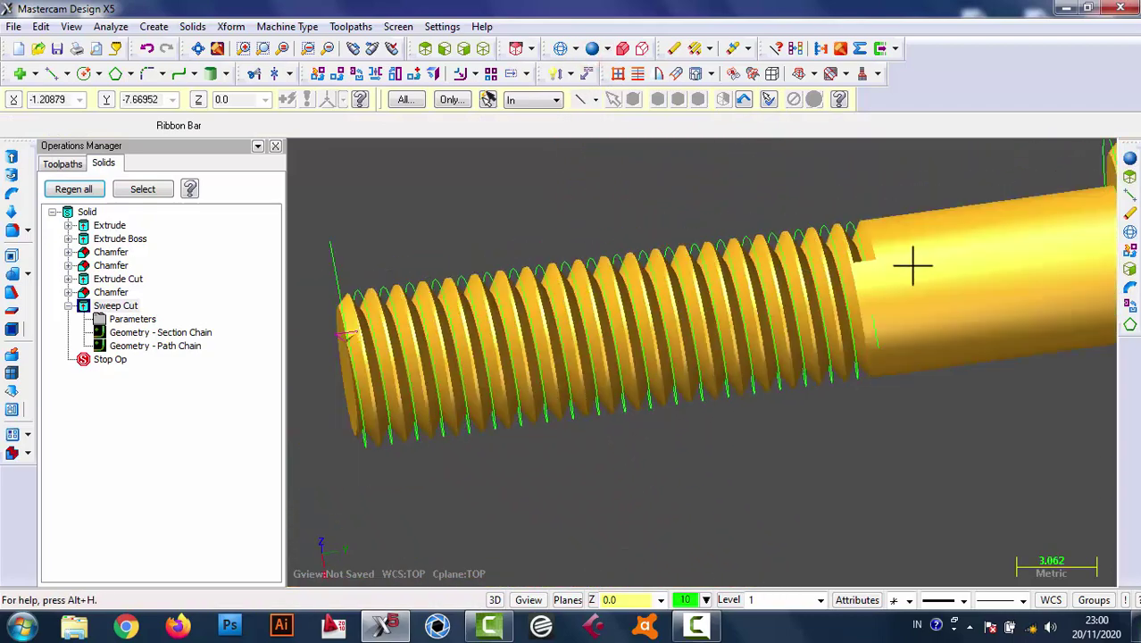
{"action": "scroll", "coordinate": [332, 255], "scroll_direction": "up", "scroll_amount": 1}
{"action": "scroll", "coordinate": [346, 306], "scroll_direction": "up", "scroll_amount": 1}
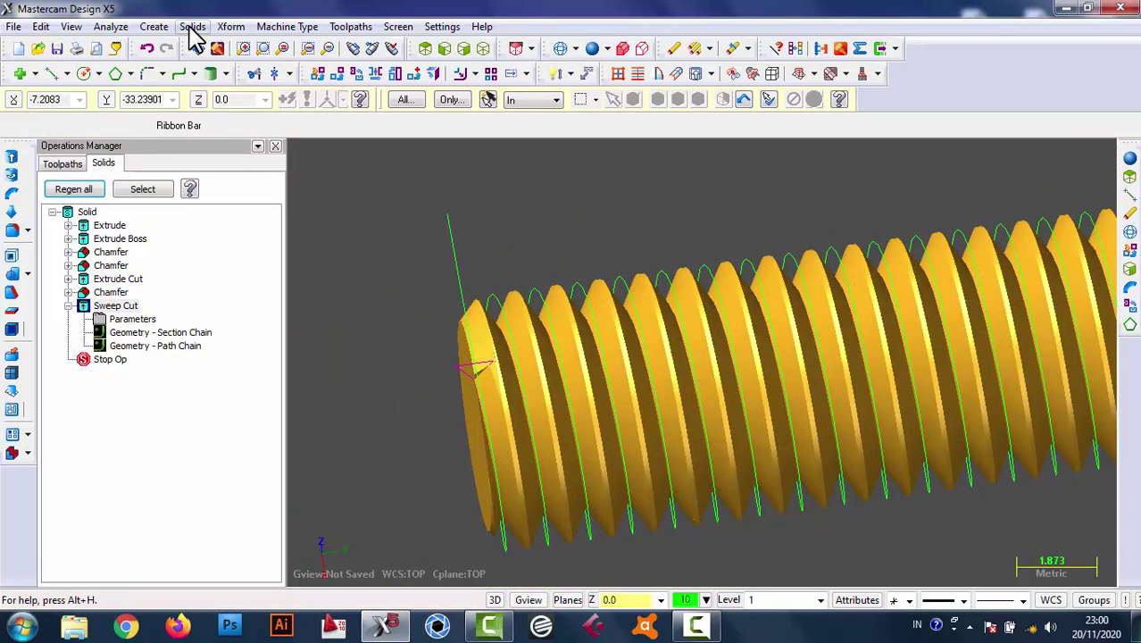
- Sweep-cut the thread profile along the first run-out line
{"action": "left_click", "coordinate": [190, 28]}
{"action": "left_click", "coordinate": [219, 86]}
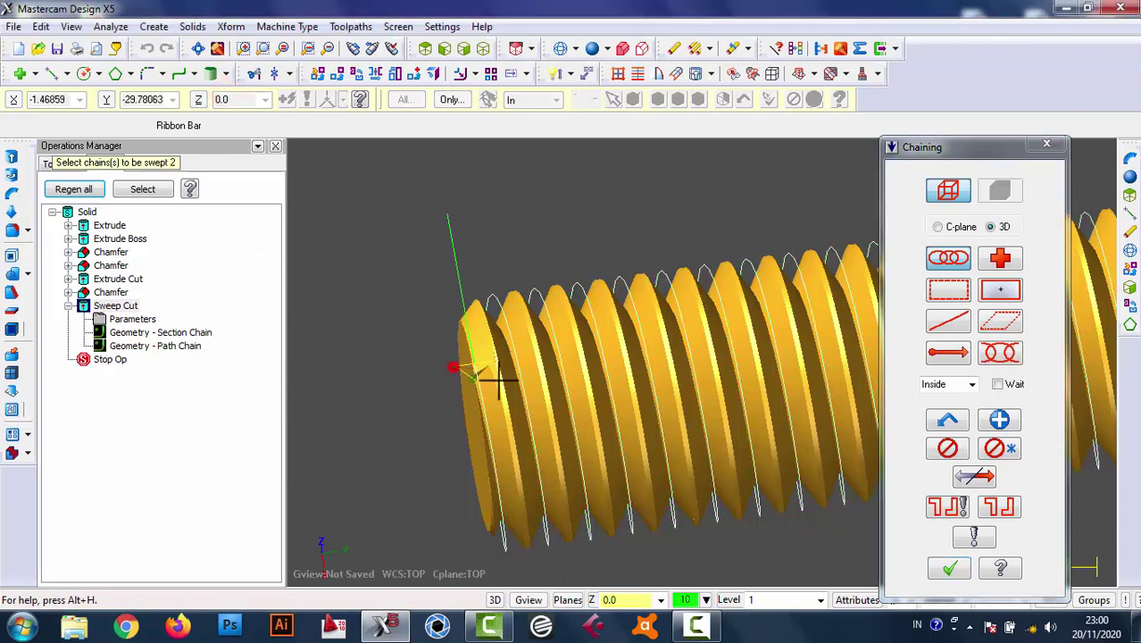
{"action": "left_click", "coordinate": [950, 568]}
{"action": "left_click", "coordinate": [455, 288]}
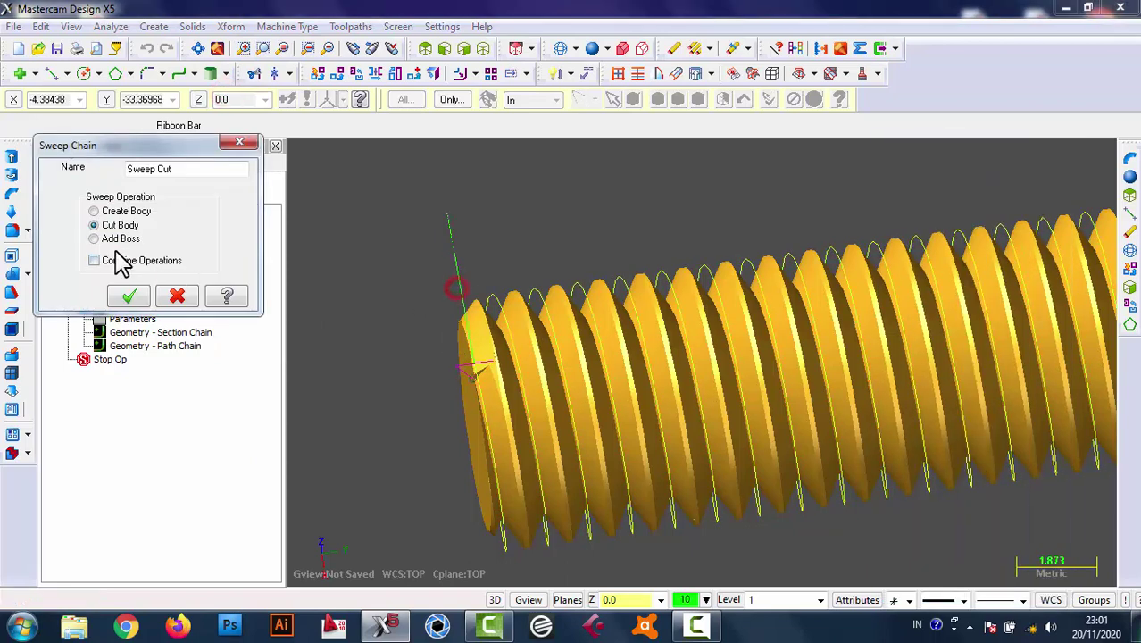
{"action": "left_click", "coordinate": [129, 296]}
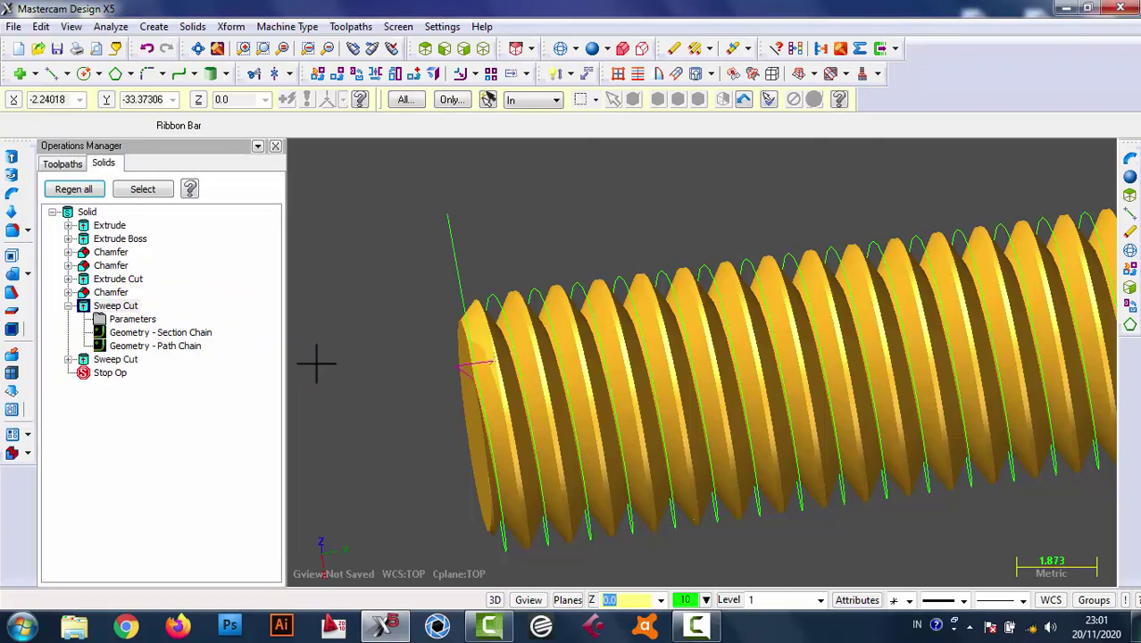
{"action": "scroll", "coordinate": [321, 365], "scroll_direction": "down", "scroll_amount": 3}
{"action": "mouse_move", "coordinate": [586, 520]}
{"action": "middle_mouse_down"}
{"action": "mouse_move", "coordinate": [614, 484]}
{"action": "mouse_move", "coordinate": [590, 496]}
{"action": "mouse_move", "coordinate": [215, 116]}
{"action": "middle_mouse_up"}
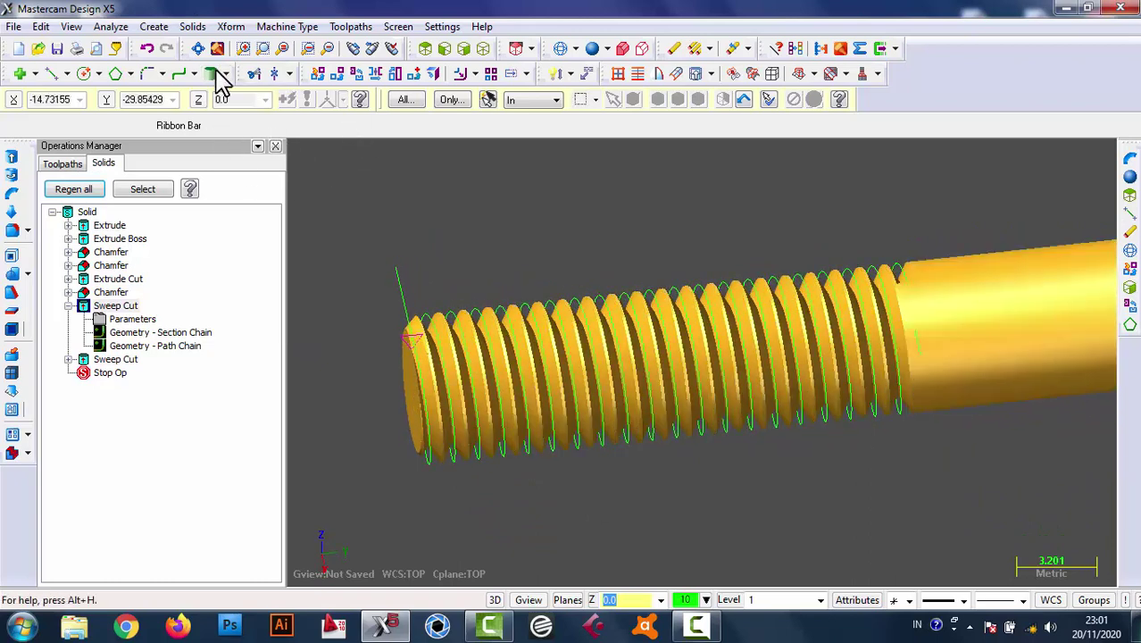
- Sweep-cut the thread profile along the other run-out line
{"action": "left_click", "coordinate": [192, 26]}
{"action": "left_click", "coordinate": [237, 85]}
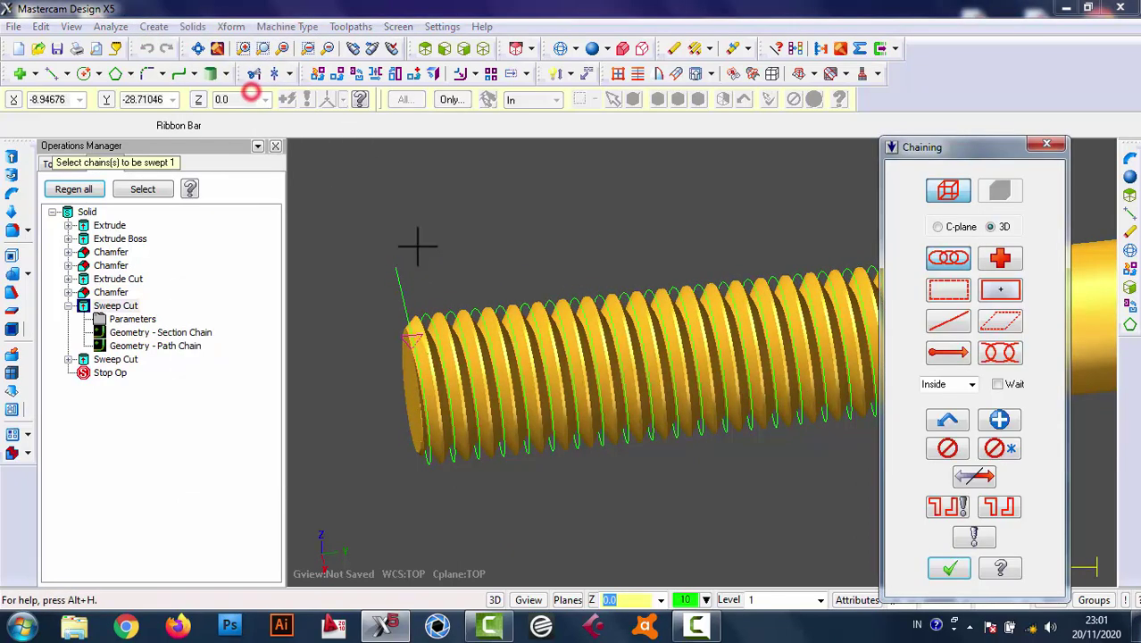
{"action": "left_click", "coordinate": [417, 334]}
{"action": "left_click", "coordinate": [946, 569]}
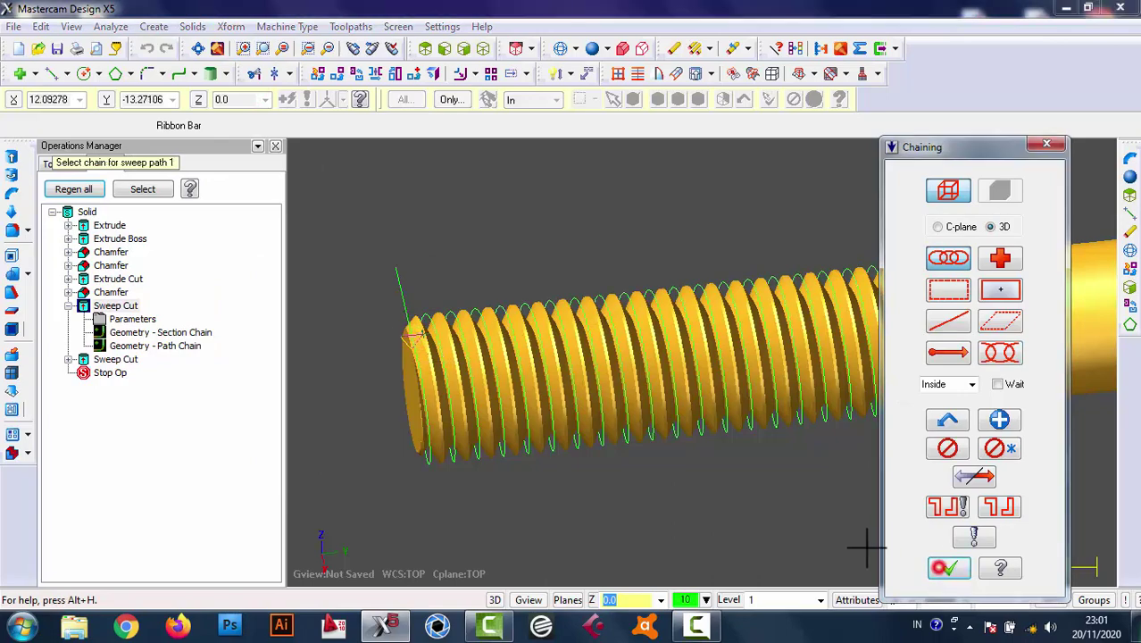
{"action": "scroll", "coordinate": [376, 377], "scroll_direction": "down", "scroll_amount": 2}
{"action": "scroll", "coordinate": [663, 449], "scroll_direction": "up", "scroll_amount": 2}
{"action": "scroll", "coordinate": [772, 360], "scroll_direction": "up", "scroll_amount": 2}
{"action": "left_click", "coordinate": [765, 368]}
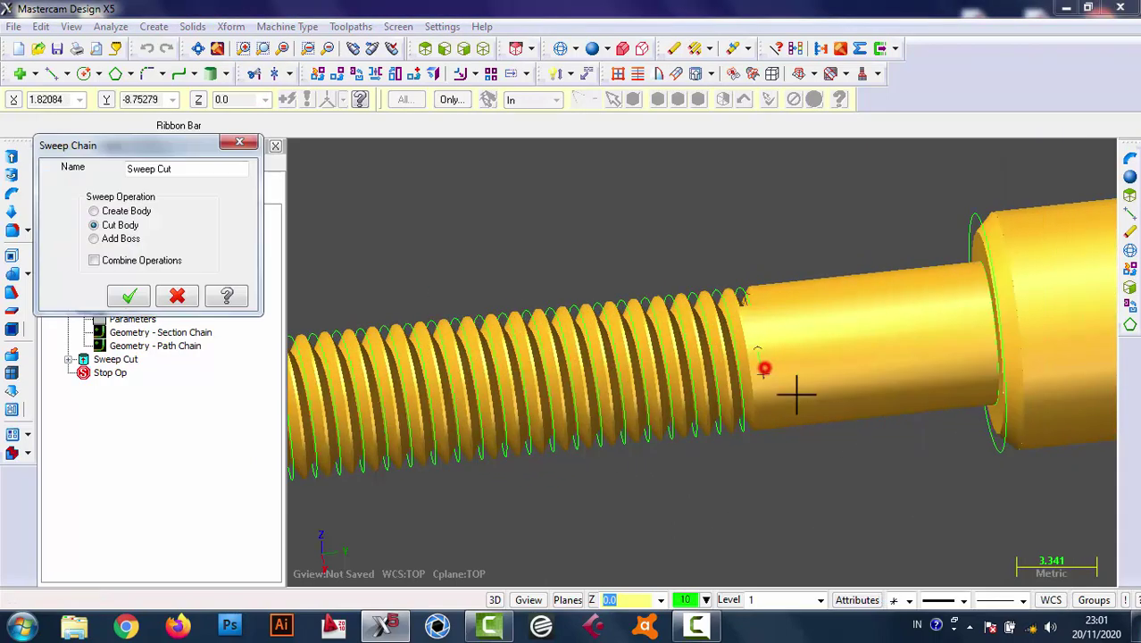
{"action": "left_click", "coordinate": [125, 292]}
{"action": "scroll", "coordinate": [701, 460], "scroll_direction": "down", "scroll_amount": 2}
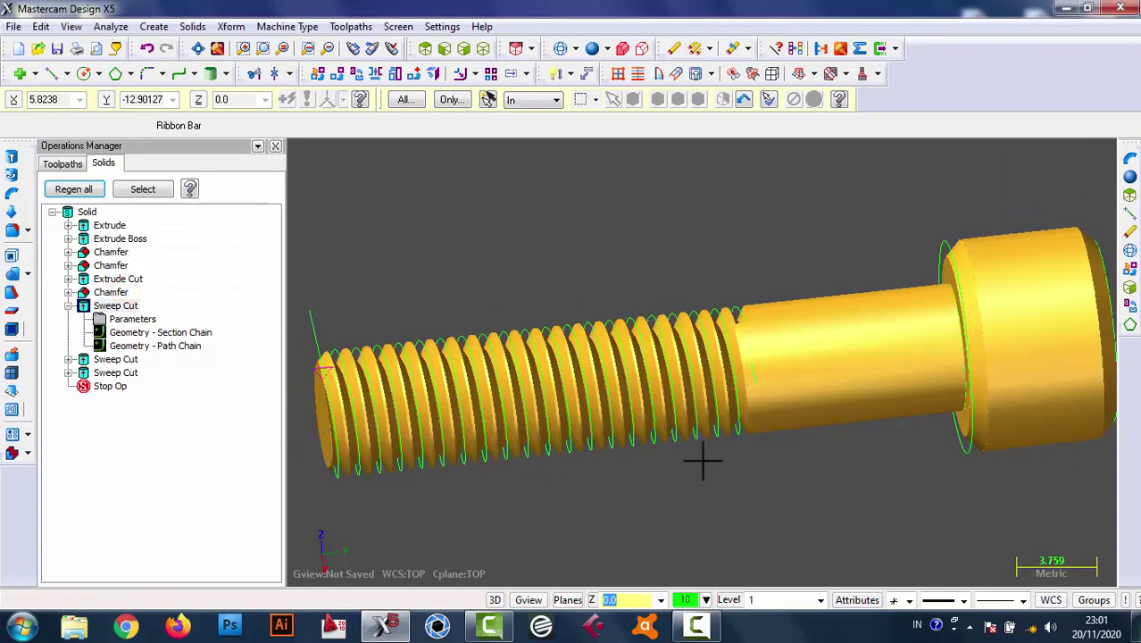
{"action": "scroll", "coordinate": [701, 460], "scroll_direction": "down", "scroll_amount": 1}
{"action": "scroll", "coordinate": [771, 400], "scroll_direction": "up", "scroll_amount": 2}
{"action": "scroll", "coordinate": [768, 266], "scroll_direction": "up", "scroll_amount": 2}
{"action": "scroll", "coordinate": [768, 265], "scroll_direction": "down", "scroll_amount": 1}
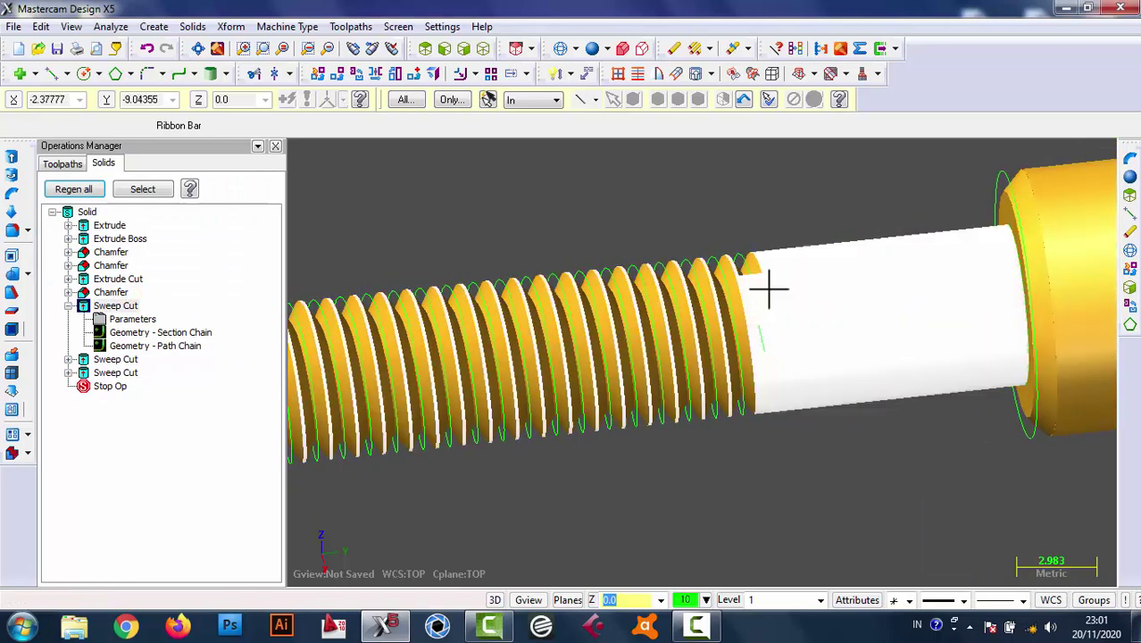
{"action": "scroll", "coordinate": [764, 286], "scroll_direction": "down", "scroll_amount": 1}
{"action": "scroll", "coordinate": [764, 288], "scroll_direction": "down", "scroll_amount": 1}
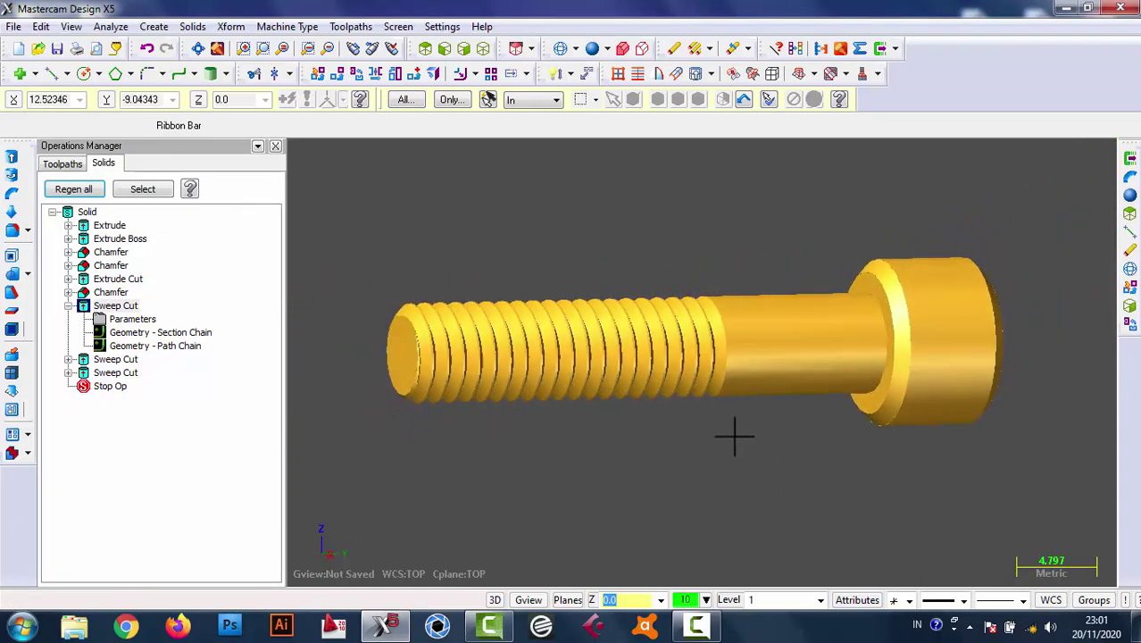
- Collapse the Sweep Cut entries and orbit so the socket head faces the viewer
{"action": "left_click", "coordinate": [68, 305]}
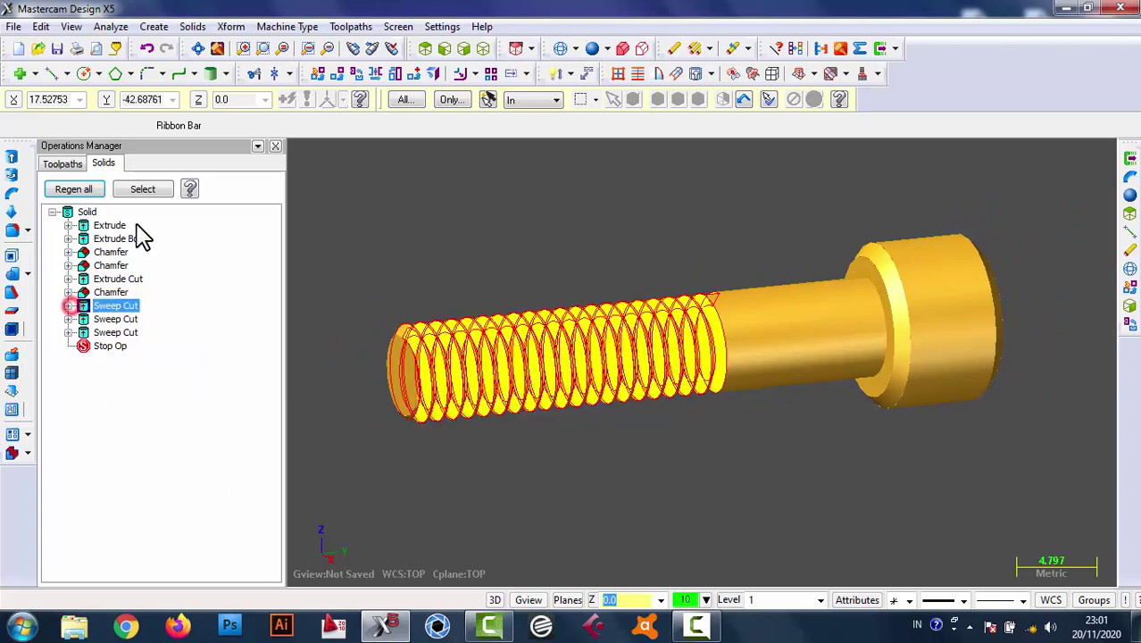
{"action": "left_click", "coordinate": [69, 332]}
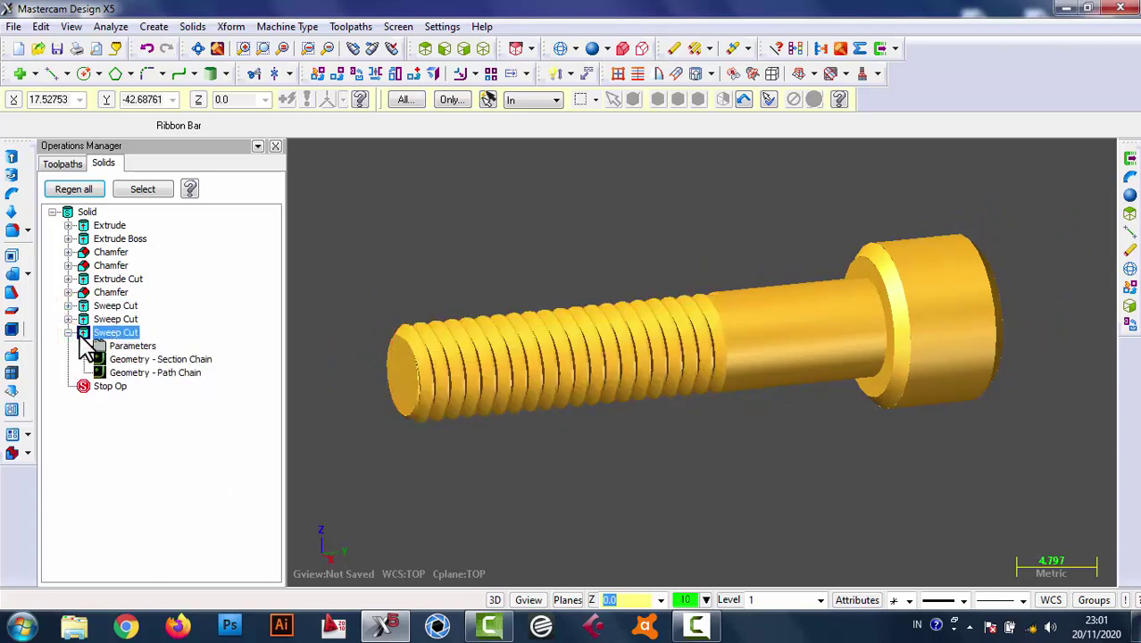
{"action": "left_click", "coordinate": [69, 333]}
{"action": "mouse_move", "coordinate": [559, 479]}
{"action": "middle_mouse_down"}
{"action": "mouse_move", "coordinate": [568, 433]}
{"action": "mouse_move", "coordinate": [616, 491]}
{"action": "mouse_move", "coordinate": [750, 526]}
{"action": "middle_mouse_up"}
{"action": "mouse_move", "coordinate": [746, 469]}
{"action": "middle_mouse_down"}
{"action": "mouse_move", "coordinate": [904, 444]}
{"action": "mouse_move", "coordinate": [836, 438]}
{"action": "mouse_move", "coordinate": [675, 466]}
{"action": "middle_mouse_up"}
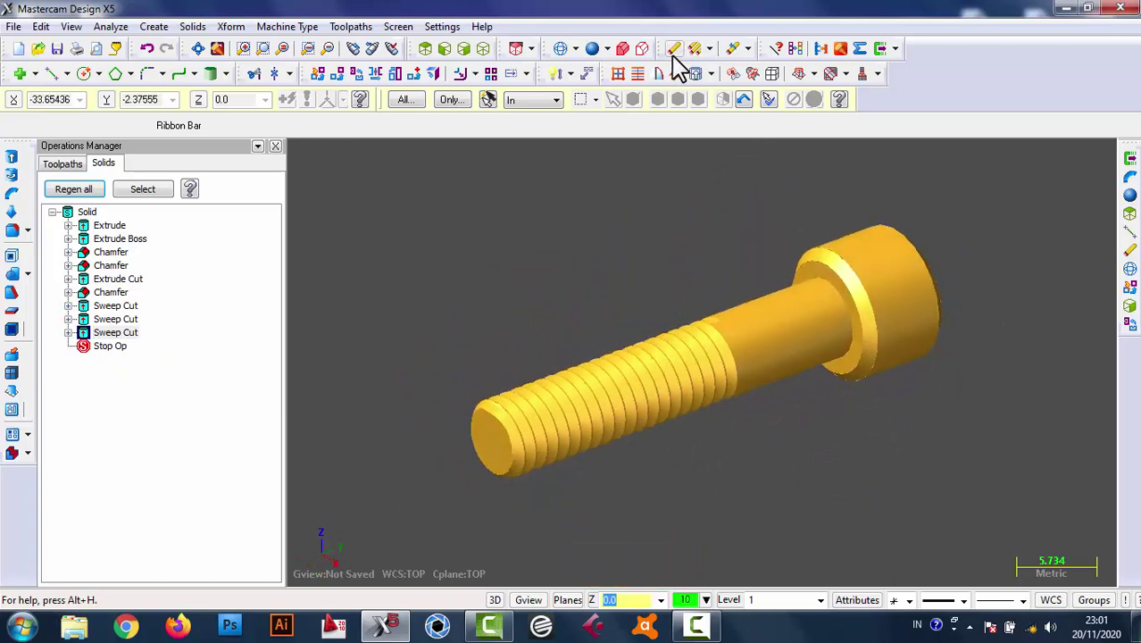
- Set the shading material to Silver in Shade Settings
{"action": "left_click", "coordinate": [607, 49]}
{"action": "left_click", "coordinate": [617, 112]}
{"action": "left_click", "coordinate": [134, 191]}
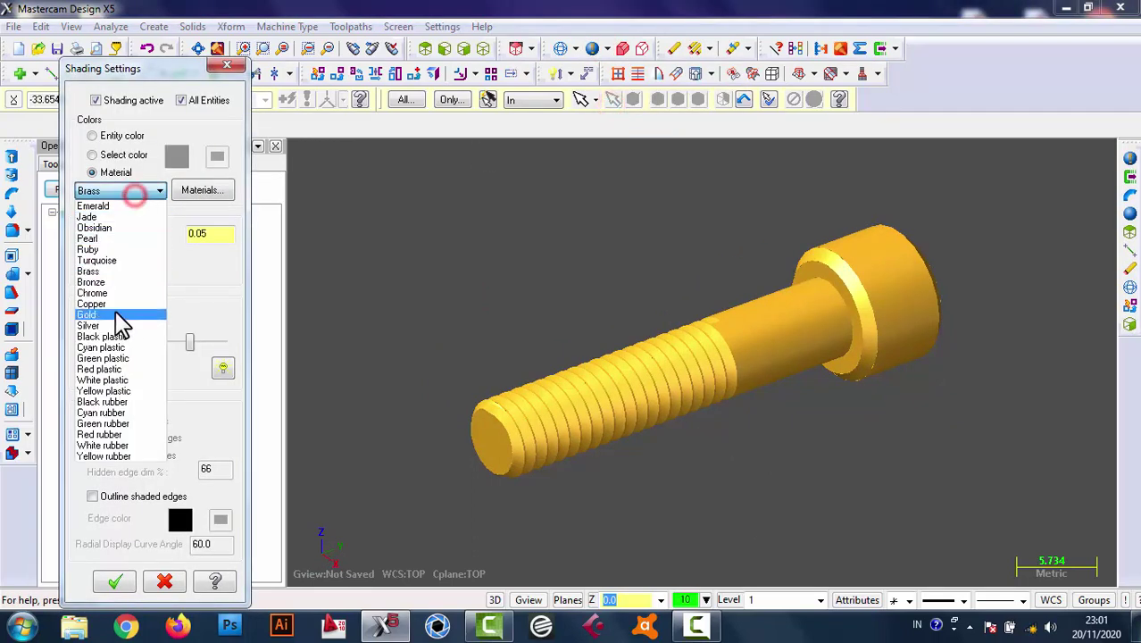
{"action": "left_click", "coordinate": [114, 326]}
{"action": "left_click", "coordinate": [116, 582]}
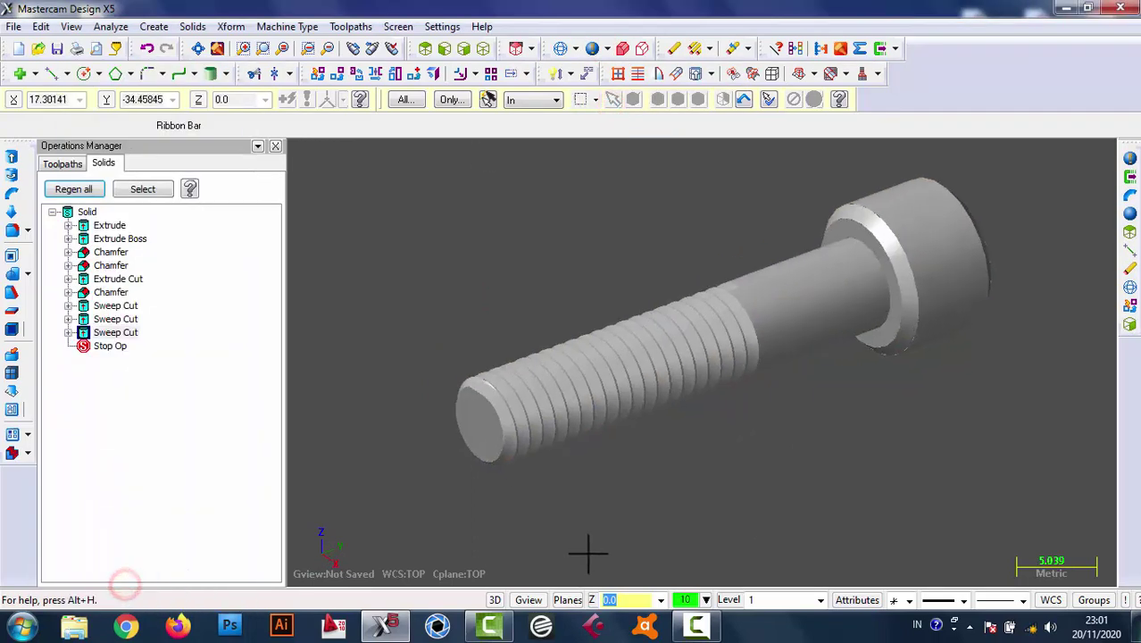